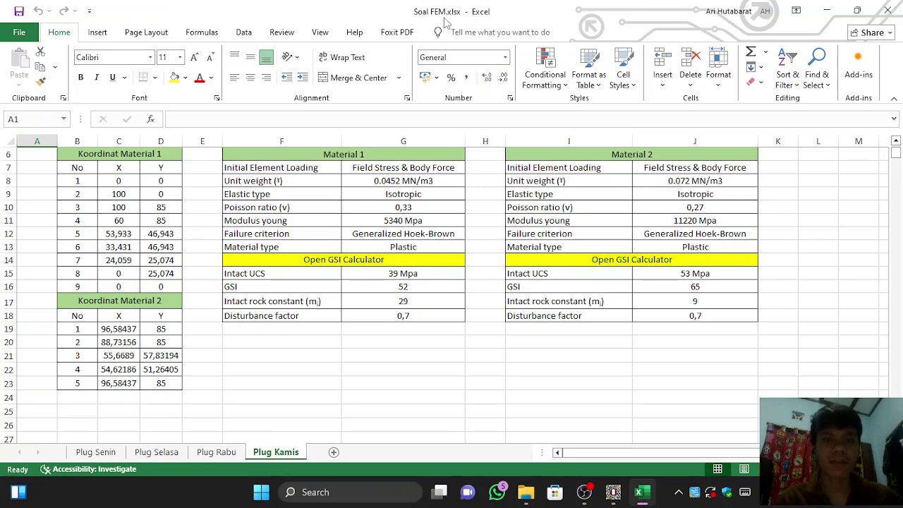
Examine the three required analysis conditions and the material coordinate and property tables on the Plug Kamis sheet, dismissing the licence notices
{"action": "left_click", "coordinate": [611, 493]}
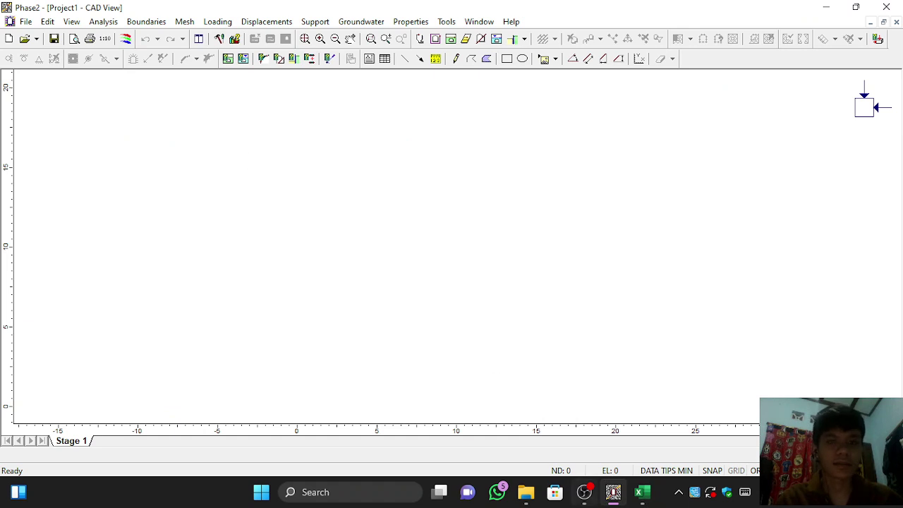
{"action": "left_click", "coordinate": [642, 493]}
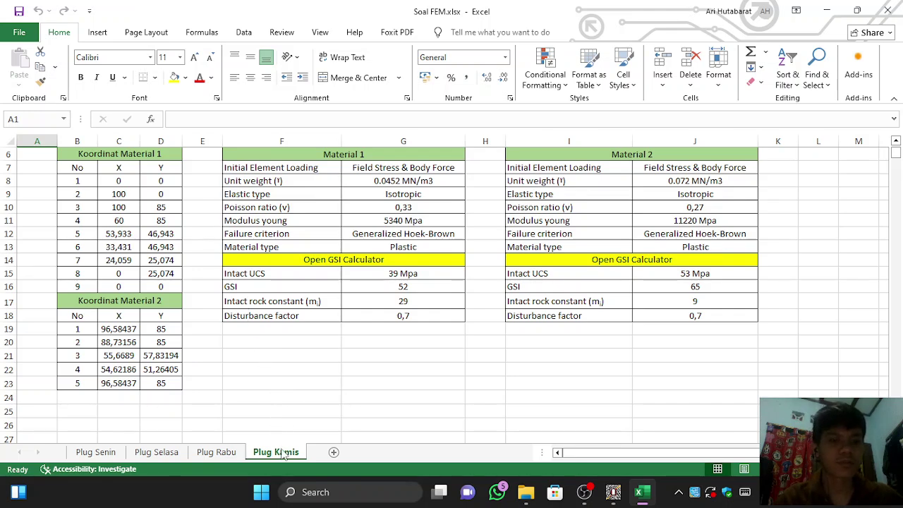
{"action": "scroll", "coordinate": [282, 324], "scroll_direction": "up", "scroll_amount": 2}
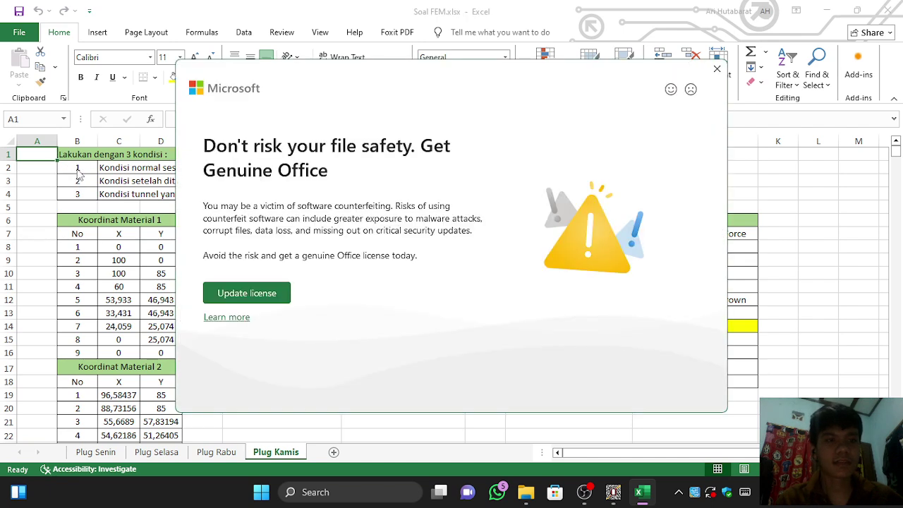
{"action": "left_click", "coordinate": [716, 68]}
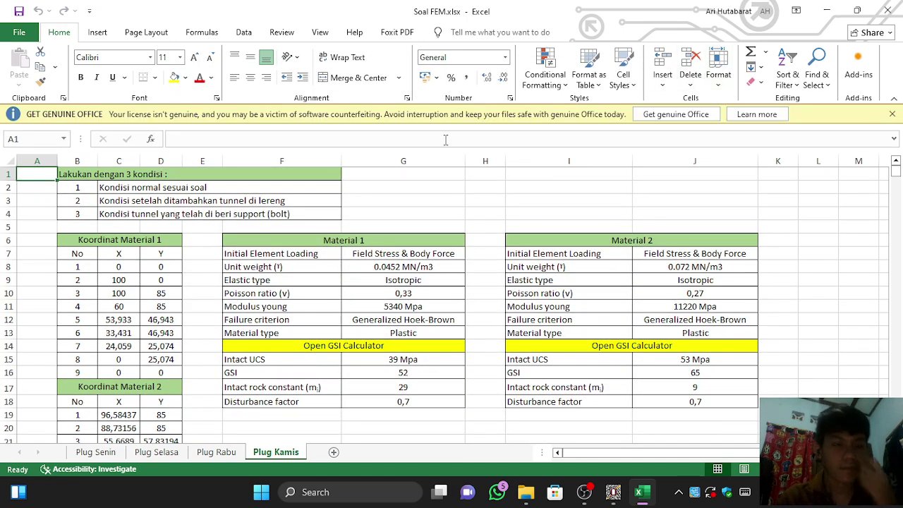
{"action": "left_click", "coordinate": [893, 114]}
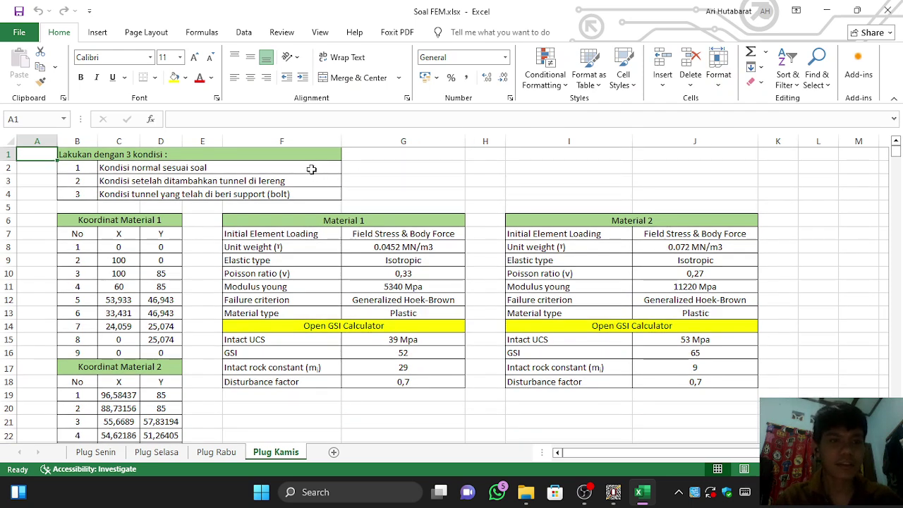
{"action": "left_click", "coordinate": [311, 169]}
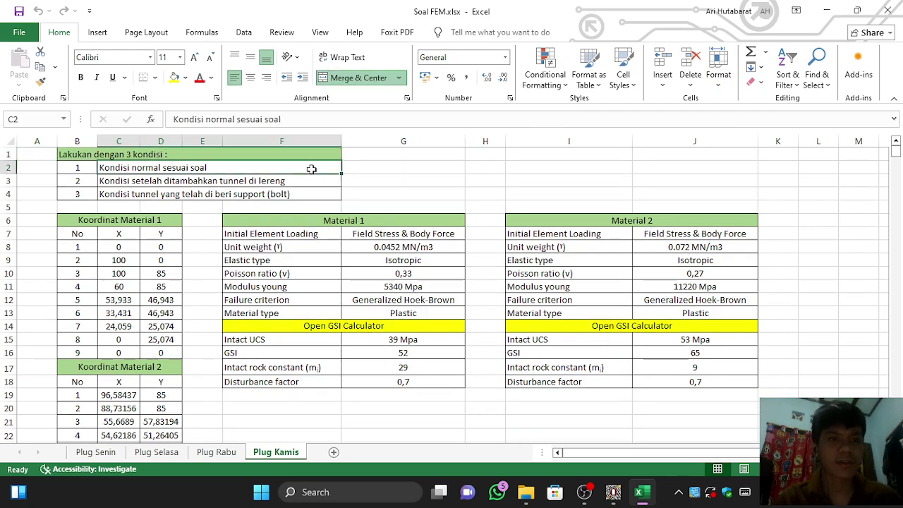
{"action": "left_click", "coordinate": [318, 186]}
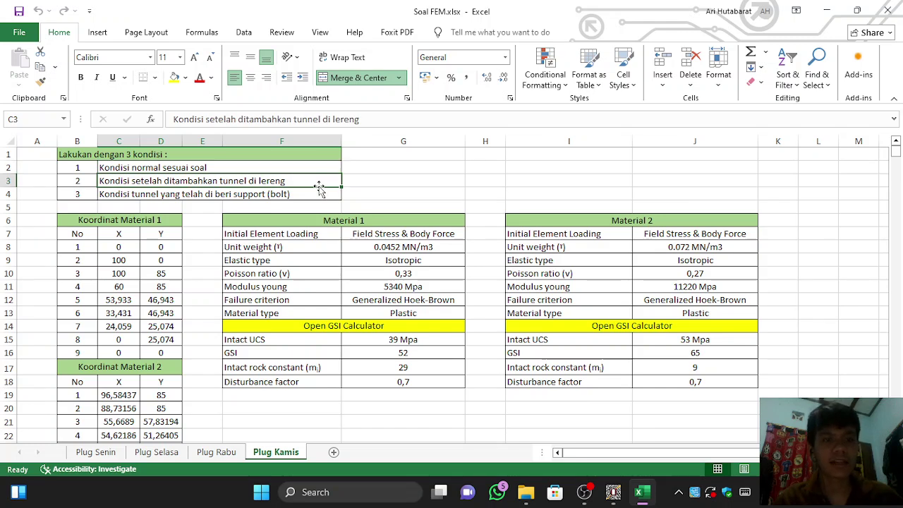
{"action": "left_click", "coordinate": [314, 194]}
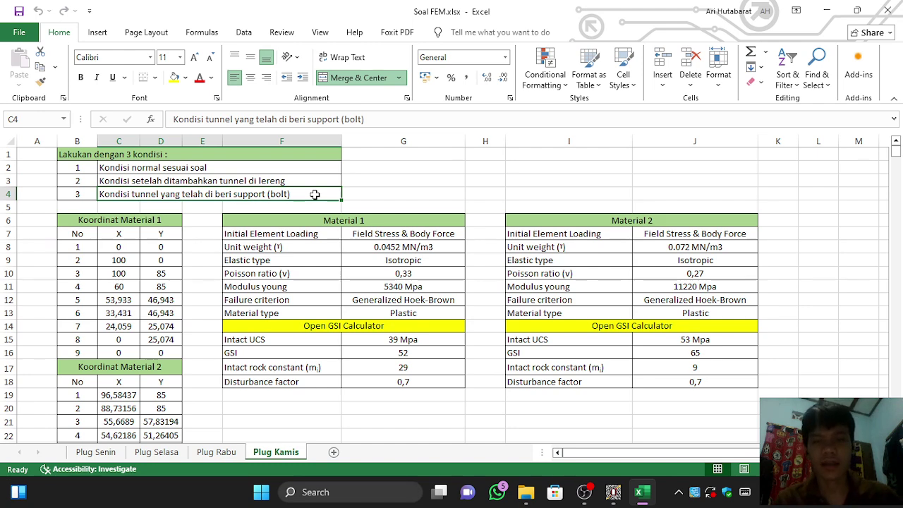
{"action": "scroll", "coordinate": [314, 268], "scroll_direction": "down", "scroll_amount": 1}
{"action": "scroll", "coordinate": [314, 268], "scroll_direction": "up", "scroll_amount": 1}
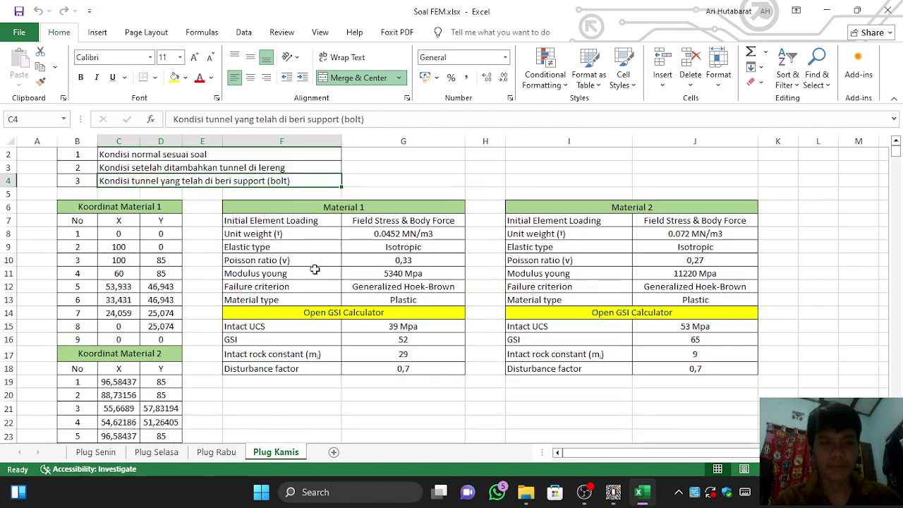
Switch to Phase2, create a new project, and open the coordinate table for an external boundary
{"action": "left_click", "coordinate": [612, 492]}
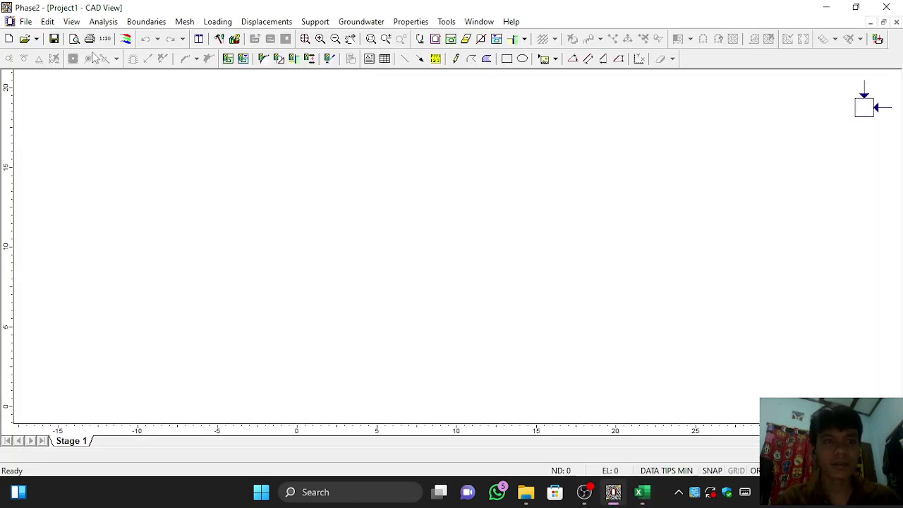
{"action": "left_click", "coordinate": [10, 38]}
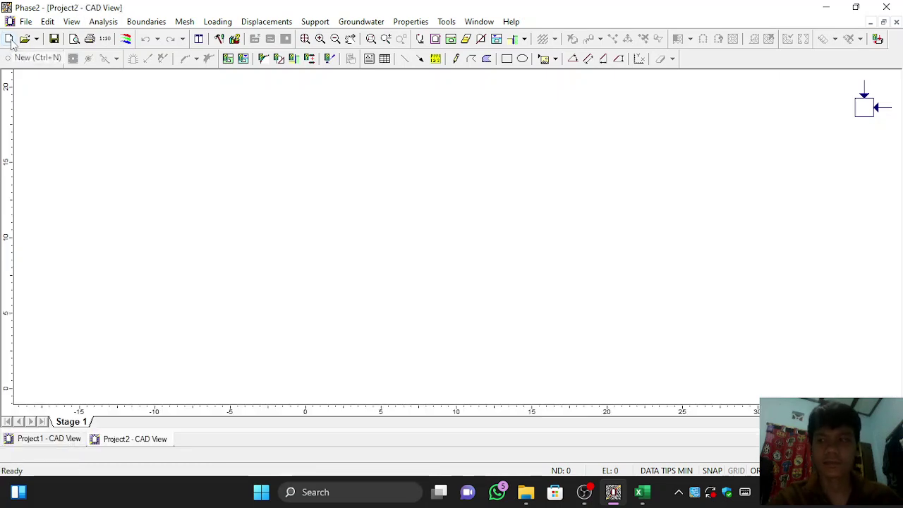
{"action": "left_click", "coordinate": [141, 22]}
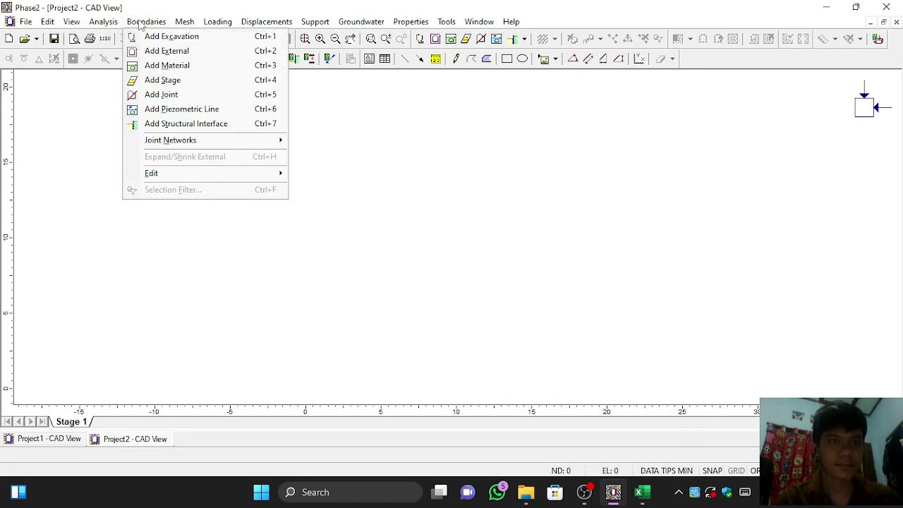
{"action": "left_click", "coordinate": [164, 55]}
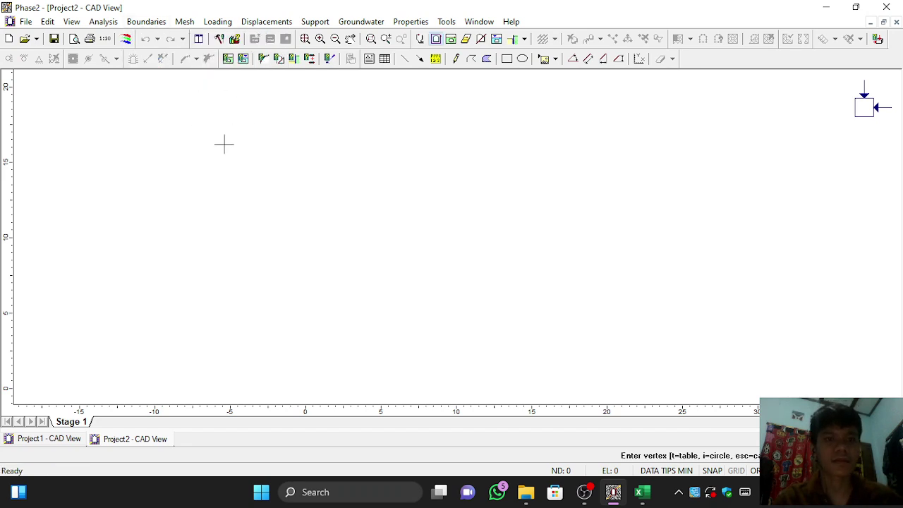
{"action": "right_click", "coordinate": [351, 150]}
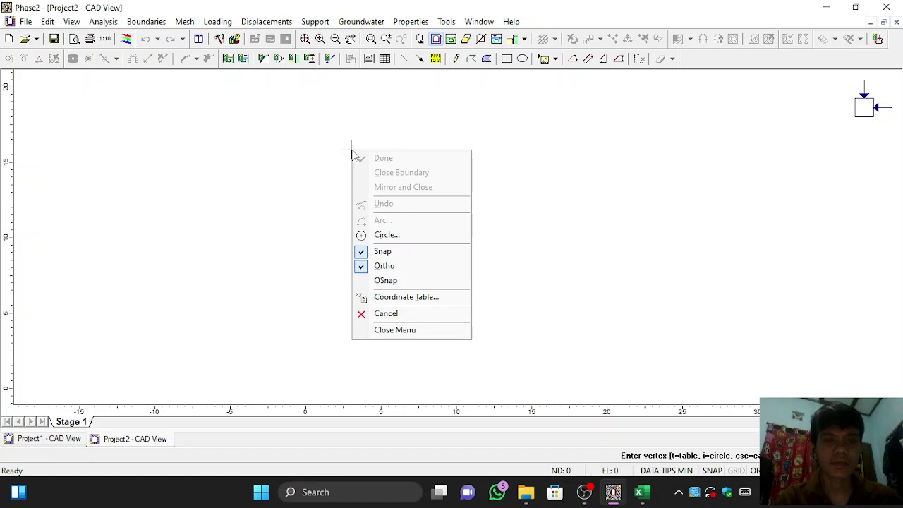
{"action": "left_click", "coordinate": [396, 297]}
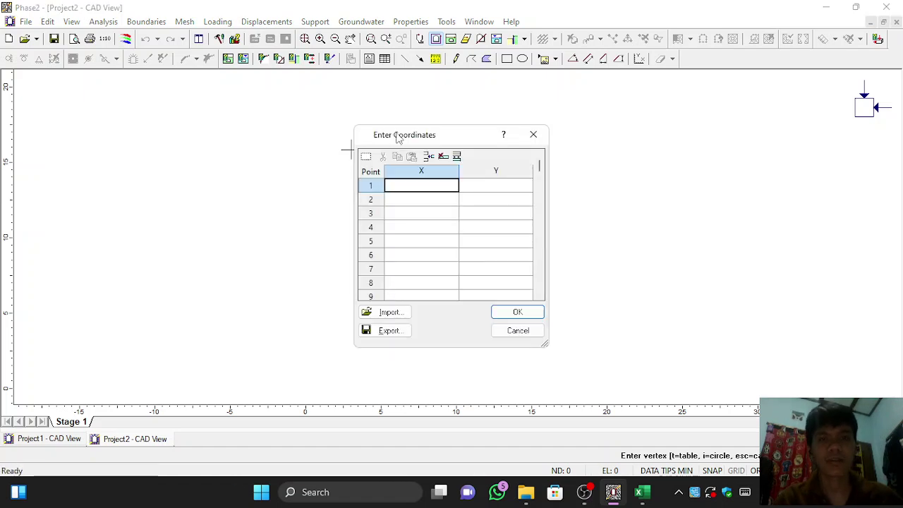
{"action": "left_click_drag", "start_coordinate": [396, 139], "coordinate": [327, 95]}
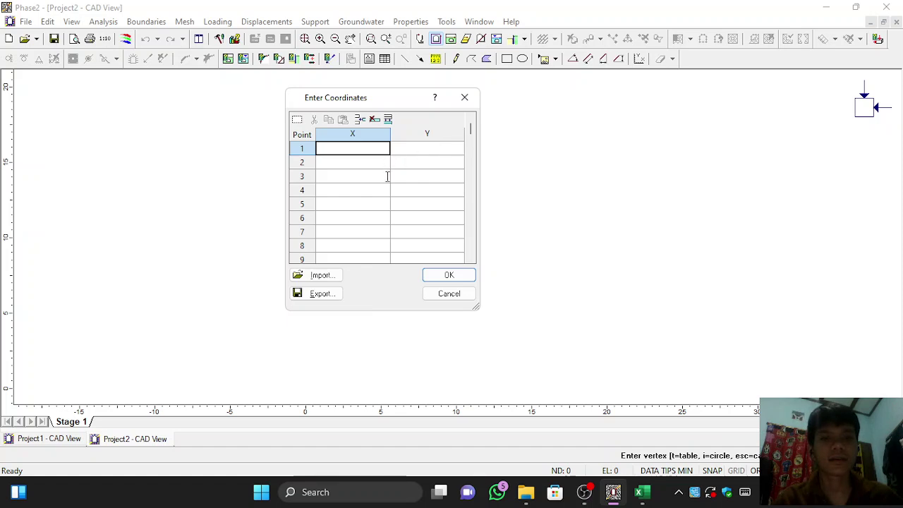
Check the Material 1 coordinates in the Excel sheet and enter the first three external boundary points: (0, 0), (100, 0) and (100, 85)
{"action": "left_click", "coordinate": [637, 494]}
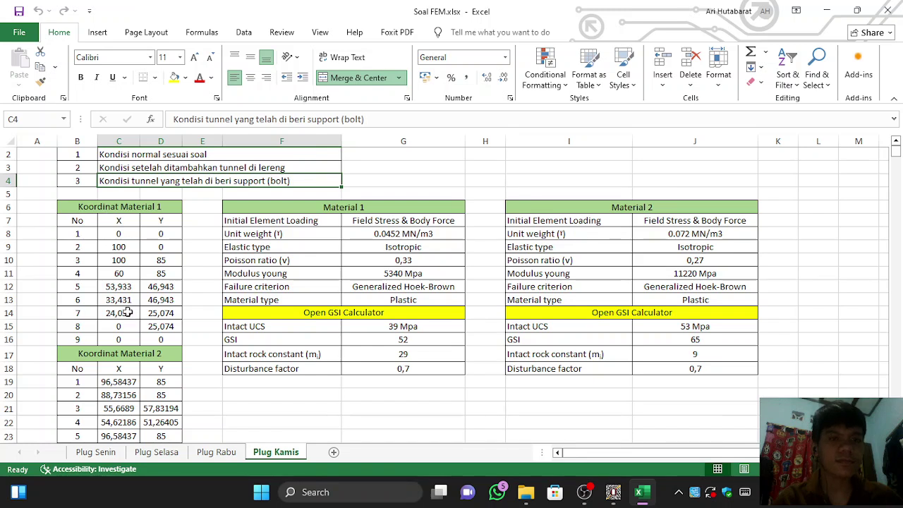
{"action": "mouse_move", "coordinate": [642, 497]}
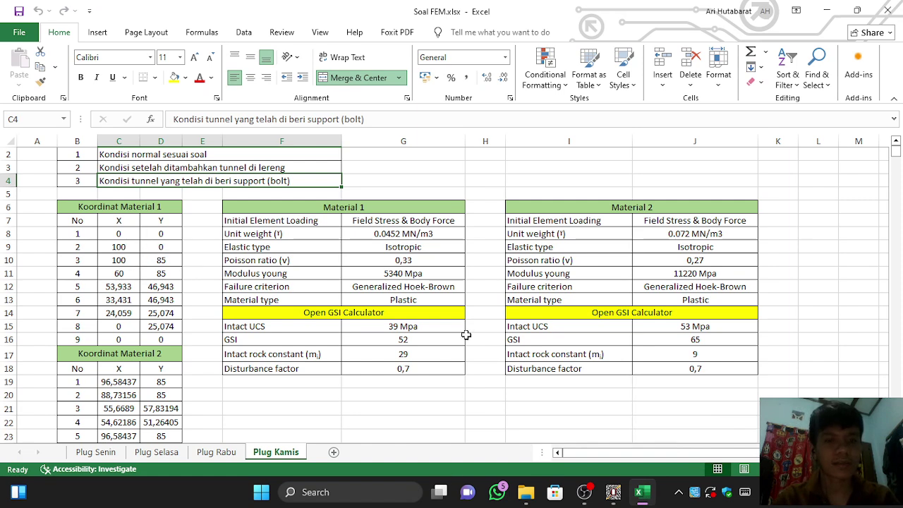
{"action": "left_click", "coordinate": [613, 492]}
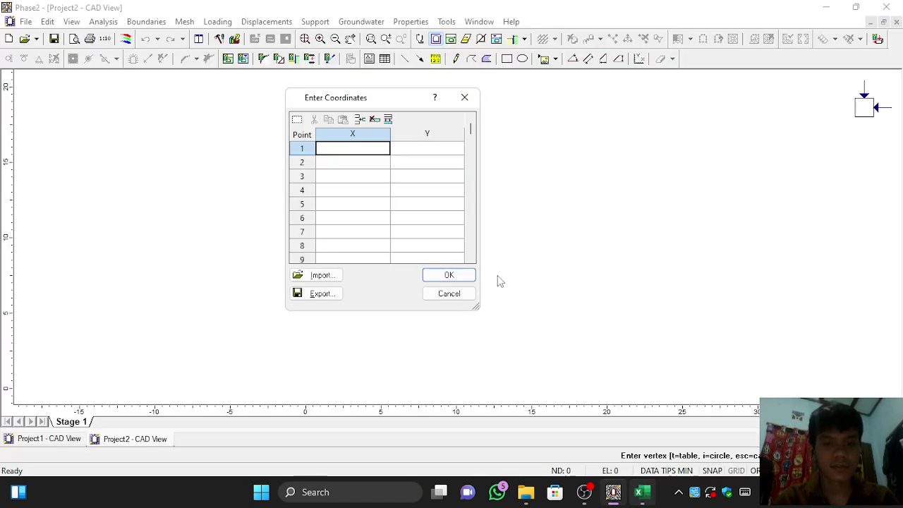
{"action": "key", "text": "Tab"}
{"action": "type", "text": "0"}
{"action": "key", "text": "Return"}
{"action": "key", "text": "Left"}
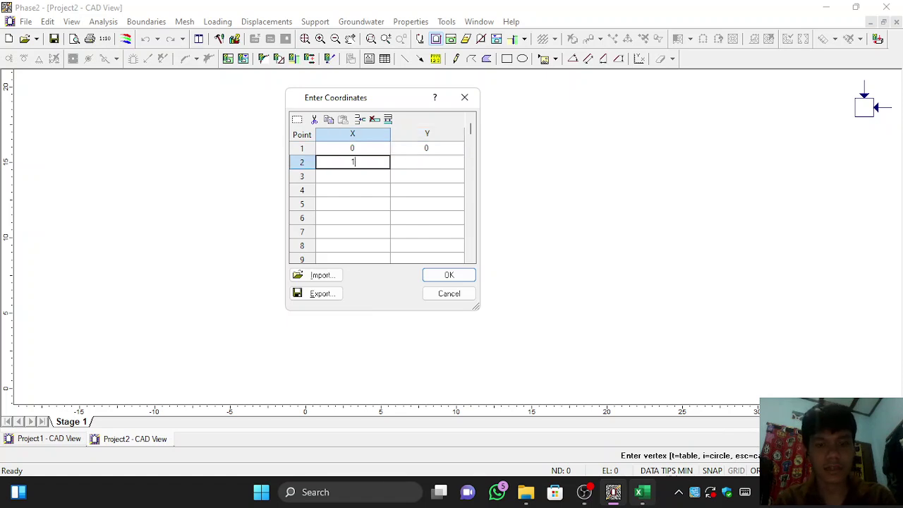
{"action": "key", "text": "Tab"}
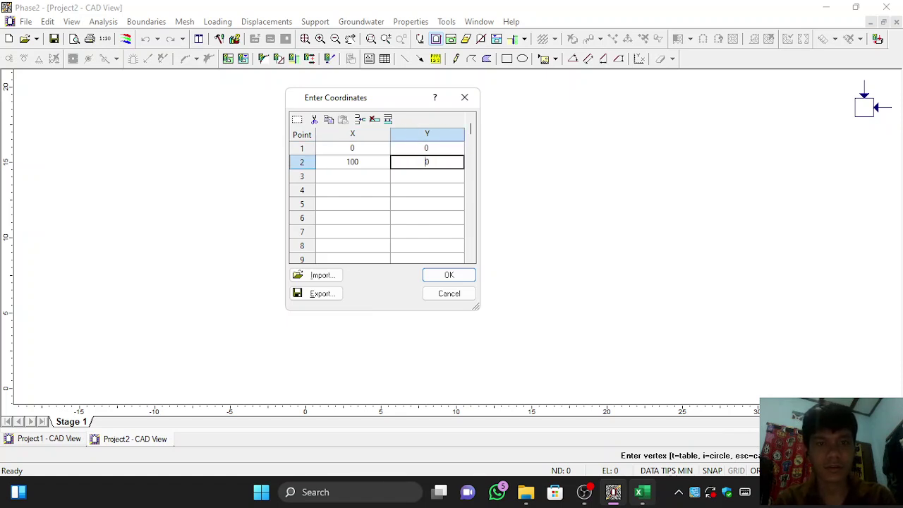
{"action": "key", "text": "Return"}
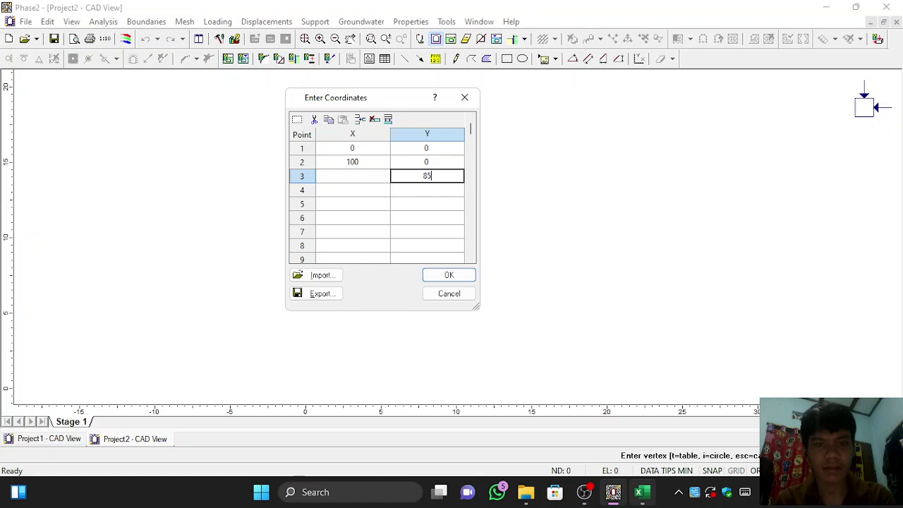
{"action": "key", "text": "Left"}
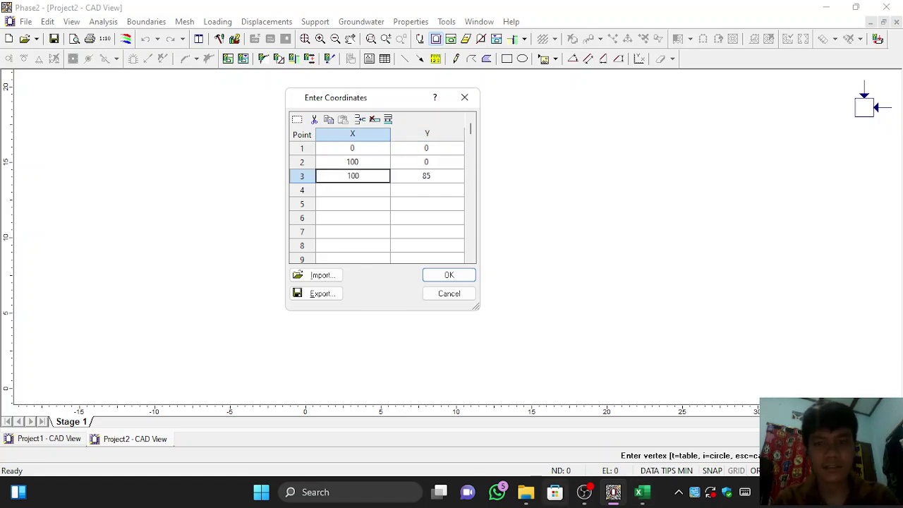
Add the remaining Material 1 points (60, 85), (53.933, 46.943), (33.431, 46.943), (24.059, 25.074), (0, 25.074) and (0, 0), and create the external boundary
{"action": "left_click", "coordinate": [596, 501]}
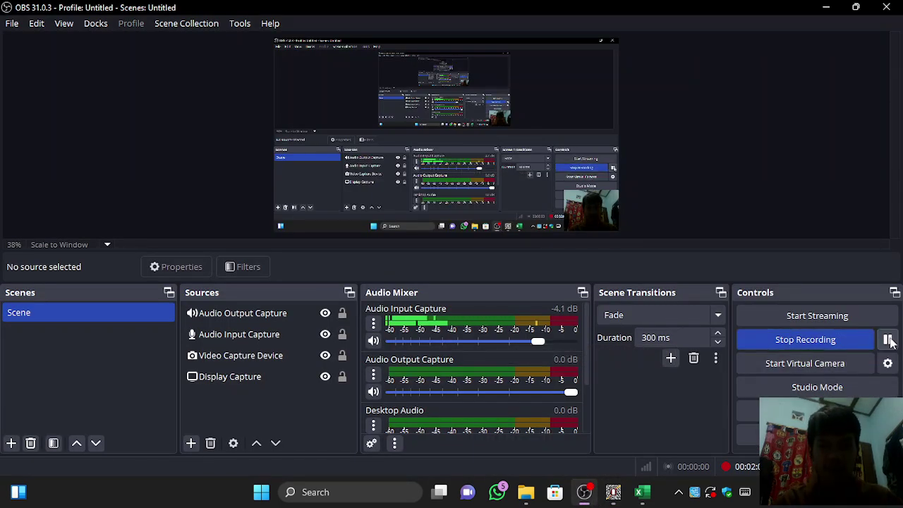
{"action": "left_click", "coordinate": [642, 494]}
{"action": "mouse_move", "coordinate": [613, 496]}
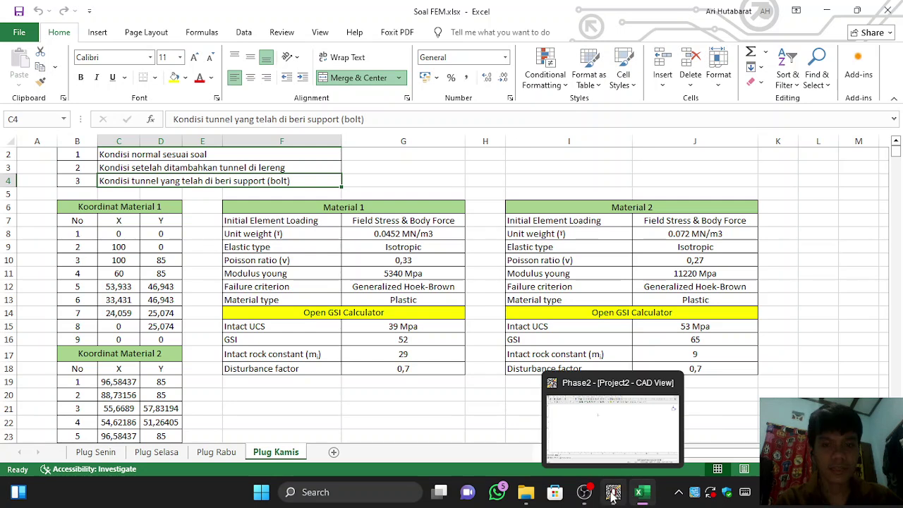
{"action": "left_click", "coordinate": [113, 235]}
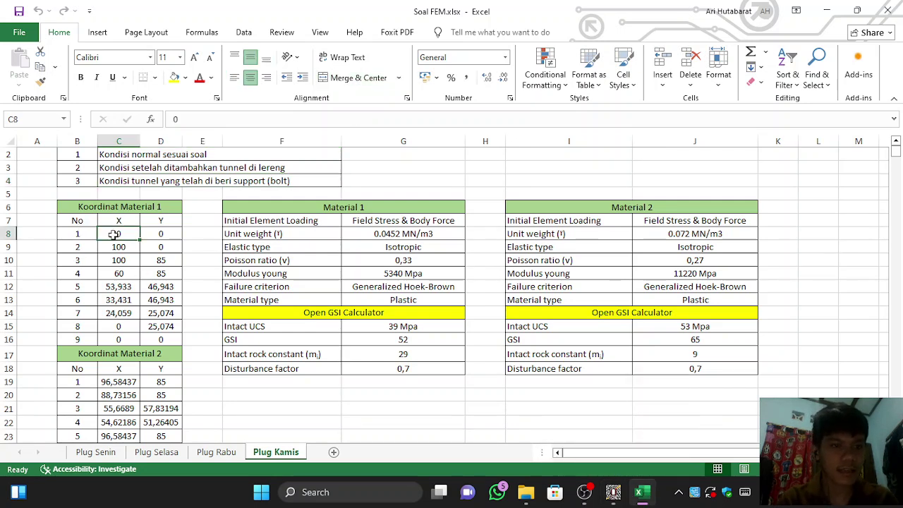
{"action": "left_click", "coordinate": [175, 345], "text": "shift"}
{"action": "key", "text": "ctrl+c"}
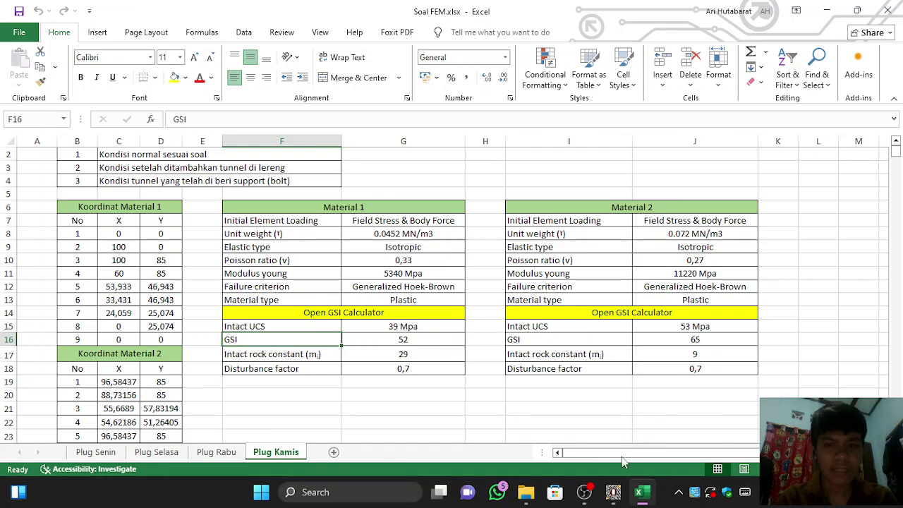
{"action": "left_click", "coordinate": [612, 494]}
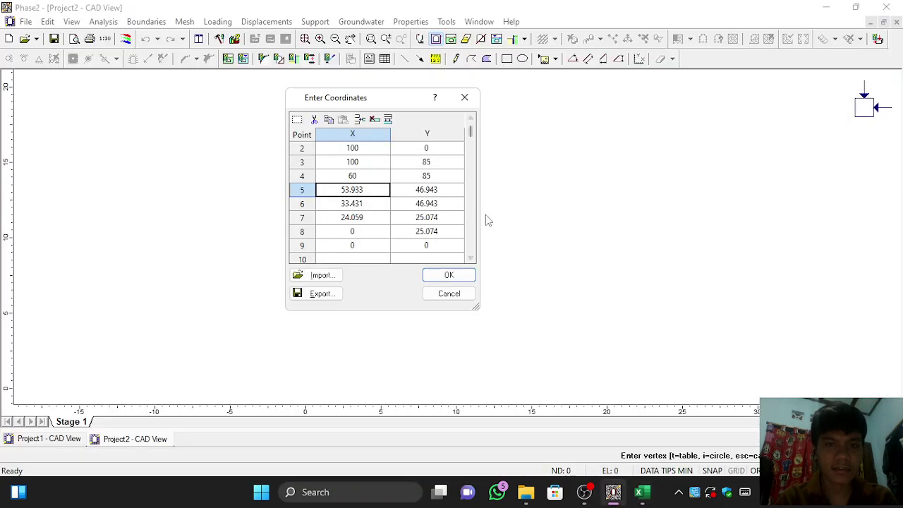
{"action": "left_click", "coordinate": [462, 276]}
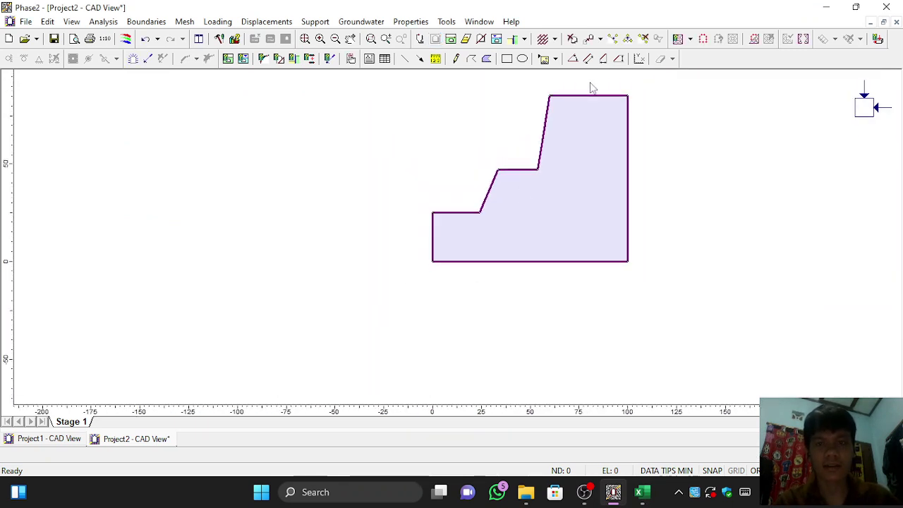
Start a new material boundary and open its coordinate table, moving the table clear of the slope
{"action": "scroll", "coordinate": [582, 204], "scroll_direction": "up", "scroll_amount": 1}
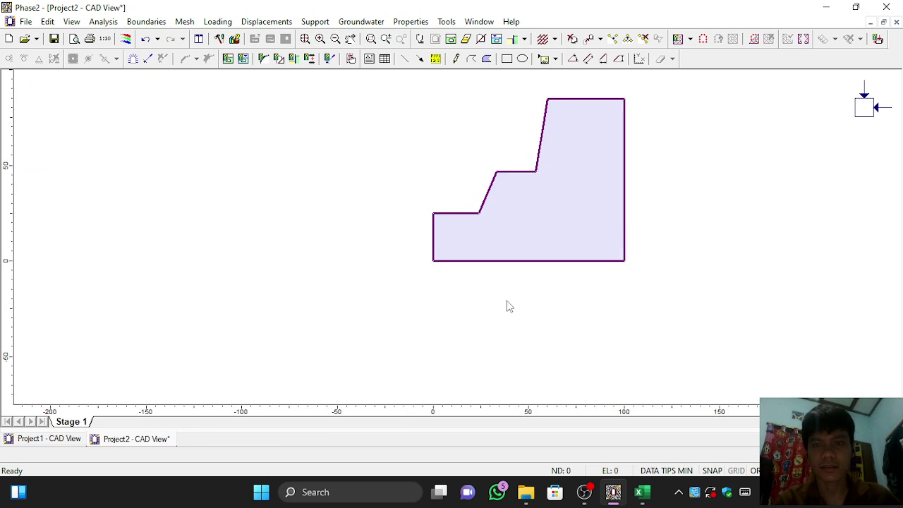
{"action": "scroll", "coordinate": [499, 328], "scroll_direction": "up", "scroll_amount": 1}
{"action": "scroll", "coordinate": [498, 326], "scroll_direction": "down", "scroll_amount": 1}
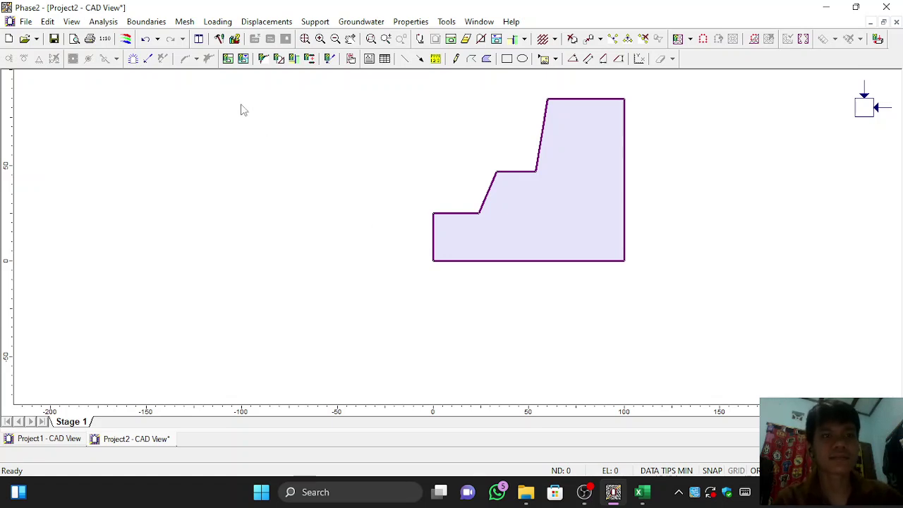
{"action": "left_click", "coordinate": [152, 22]}
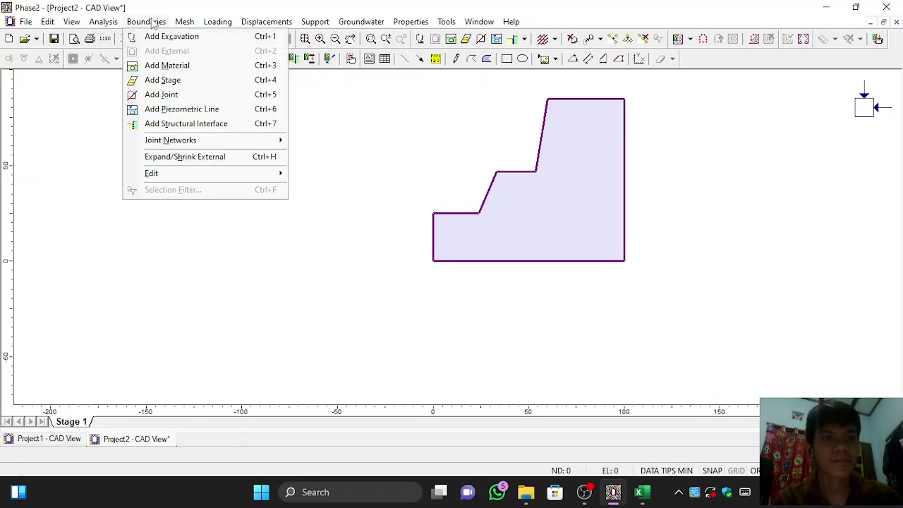
{"action": "left_click", "coordinate": [176, 70]}
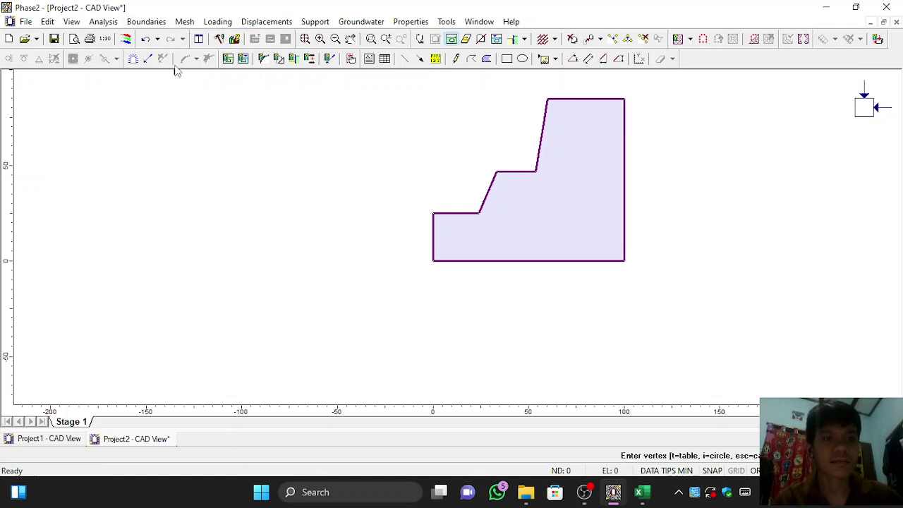
{"action": "right_click", "coordinate": [528, 215]}
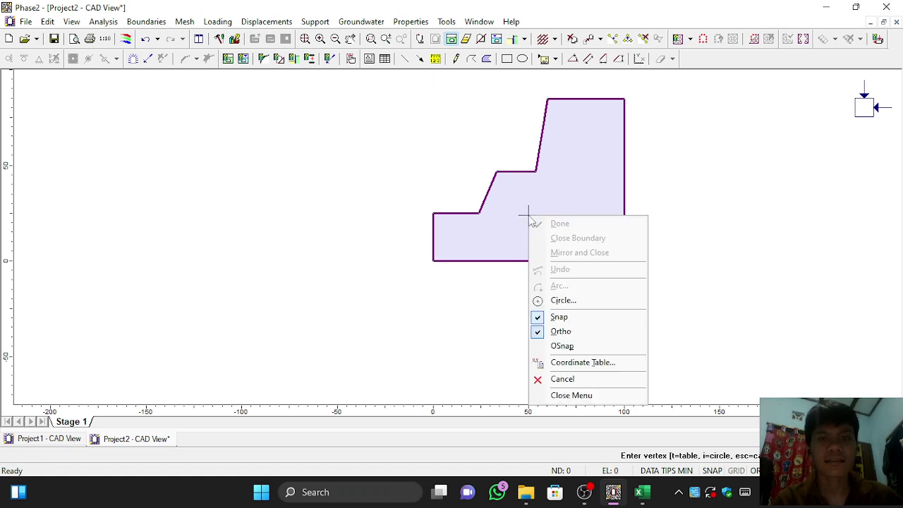
{"action": "left_click", "coordinate": [564, 363]}
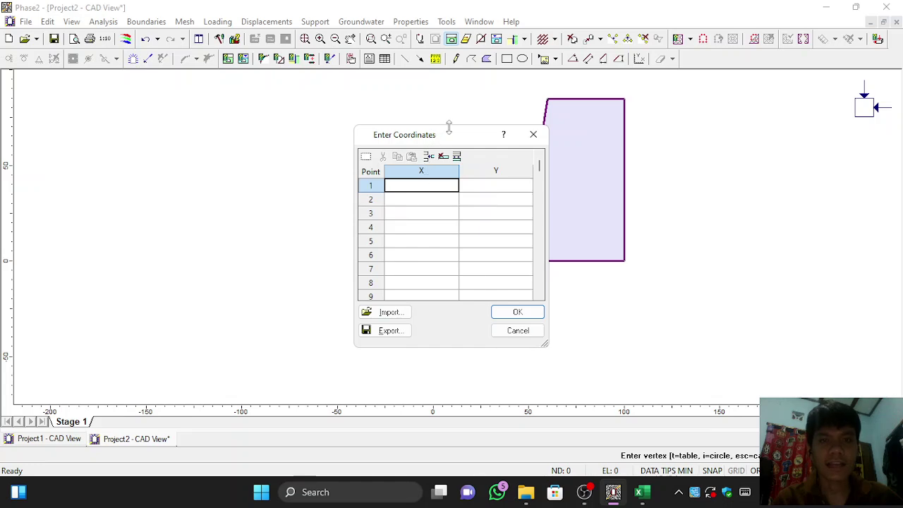
{"action": "left_click_drag", "start_coordinate": [452, 136], "coordinate": [346, 115]}
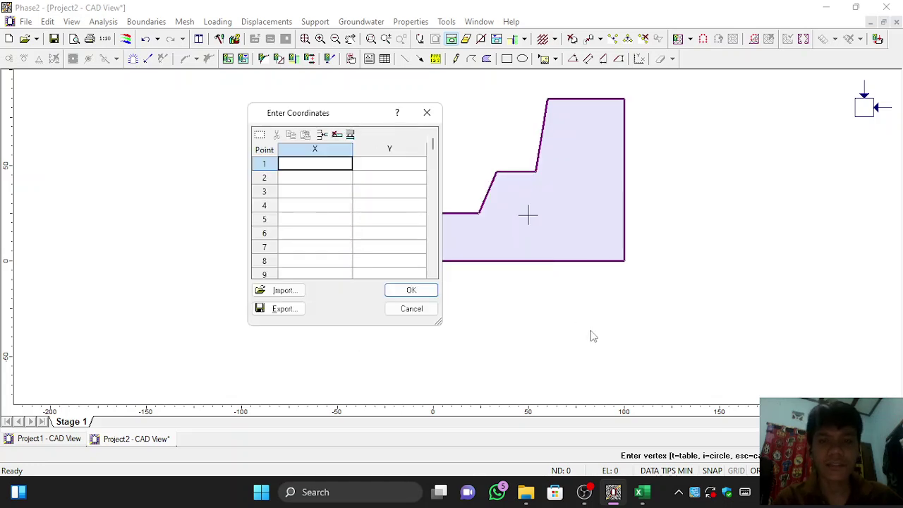
Check the Material 2 coordinates in Excel and enter (96.58437, 85), (88.73156, 85), (55.6689, 57.83194), (54.62186, 51.26405) and (96.58437, 85) in the Phase2 table
{"action": "left_click", "coordinate": [642, 491]}
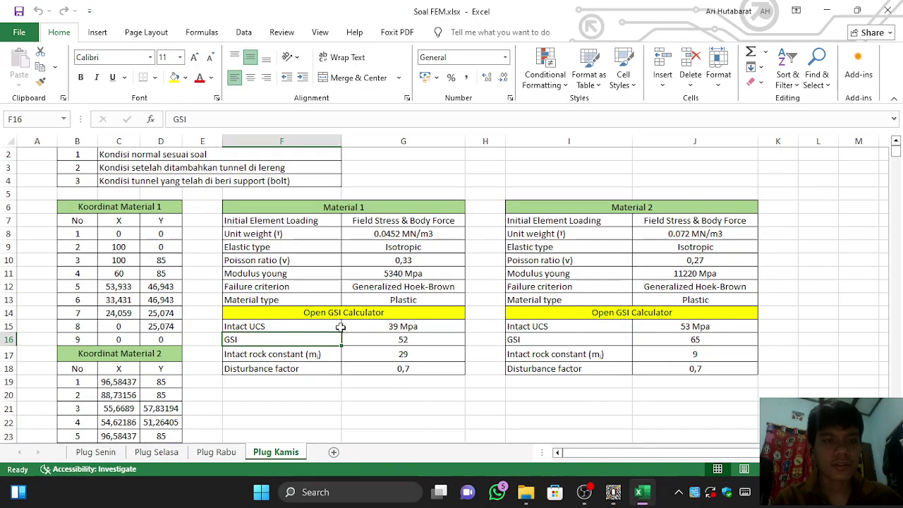
{"action": "scroll", "coordinate": [209, 339], "scroll_direction": "down", "scroll_amount": 2}
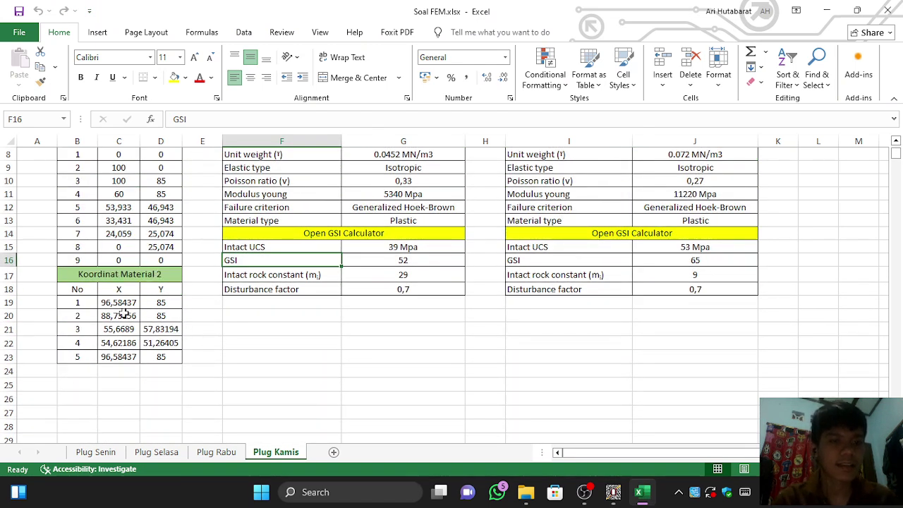
{"action": "left_click_drag", "start_coordinate": [121, 303], "coordinate": [157, 360]}
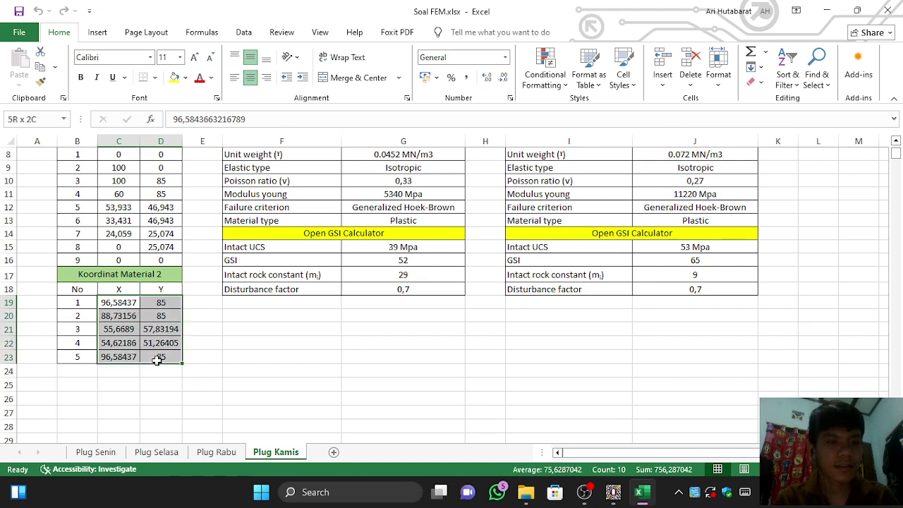
{"action": "left_click", "coordinate": [248, 347]}
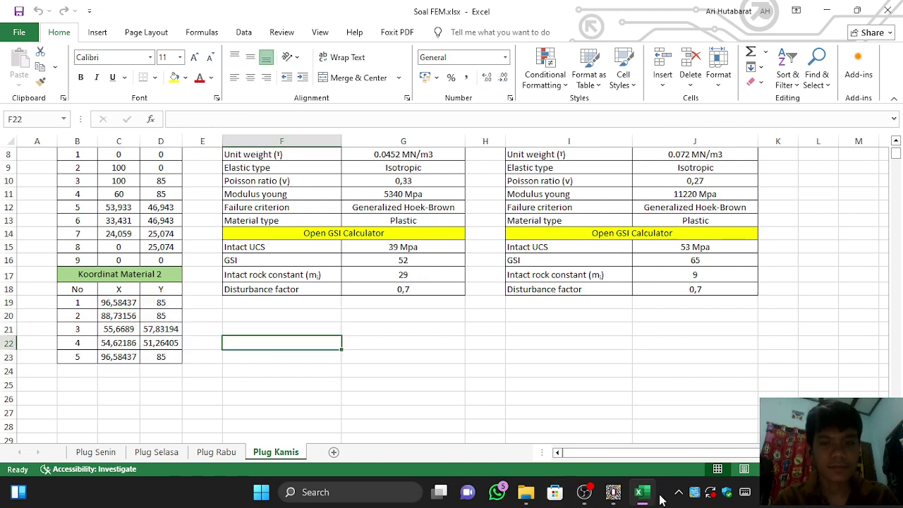
{"action": "mouse_move", "coordinate": [649, 498]}
{"action": "left_click", "coordinate": [584, 492]}
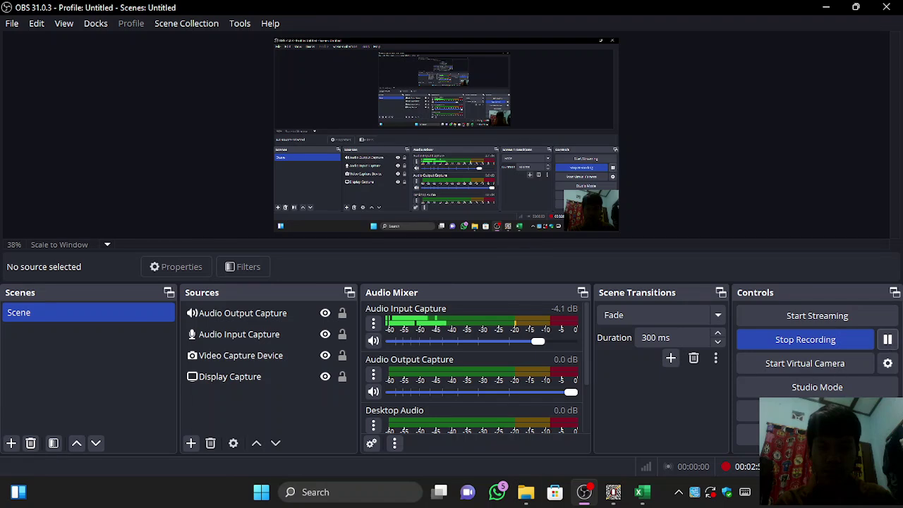
{"action": "left_click", "coordinate": [613, 492]}
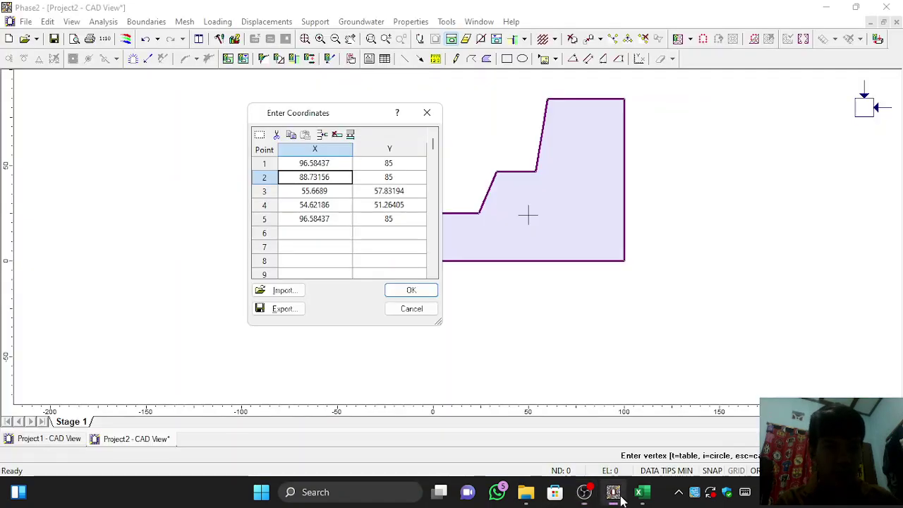
{"action": "left_click", "coordinate": [389, 233]}
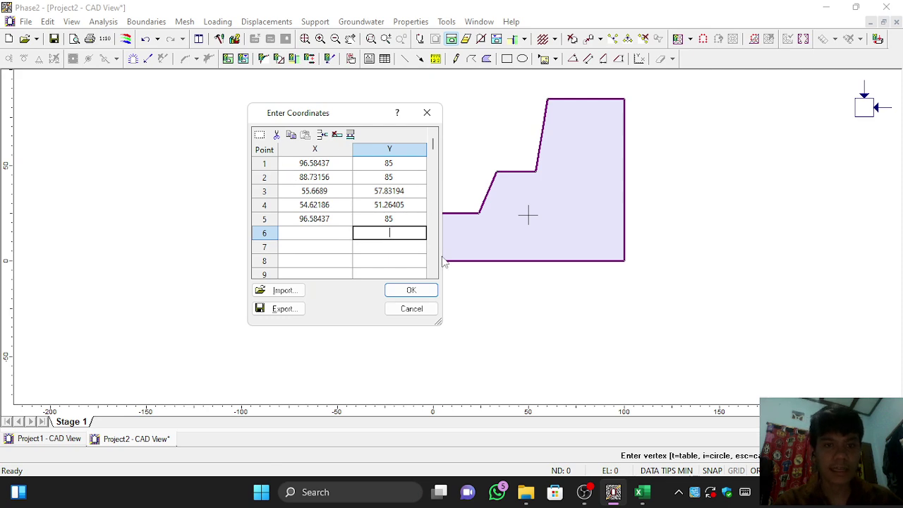
Recheck the Material 2 points against the Excel sheet, accept them in Phase2 and finish the material boundary
{"action": "left_click", "coordinate": [642, 492]}
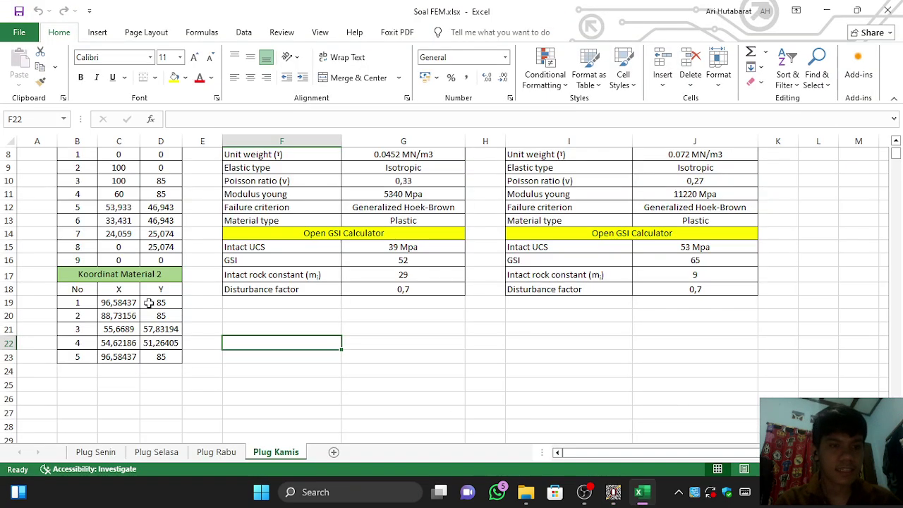
{"action": "left_click", "coordinate": [618, 500]}
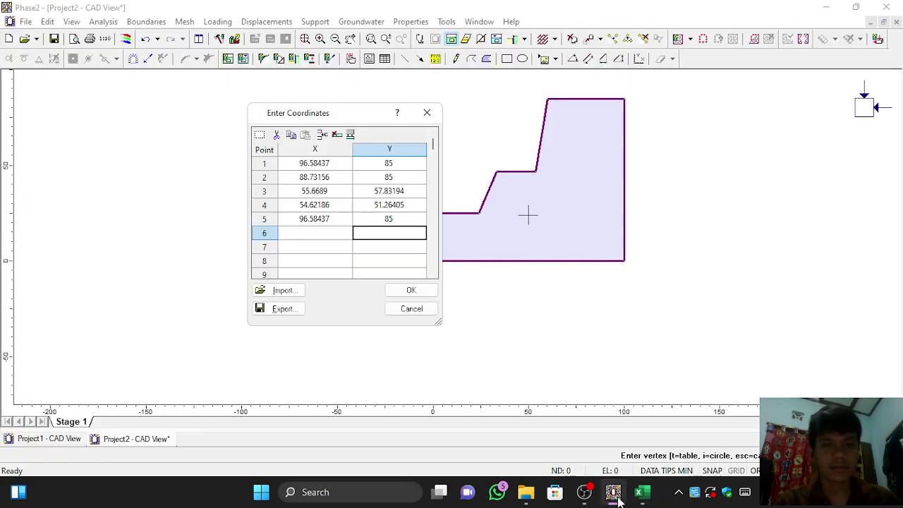
{"action": "left_click", "coordinate": [411, 291]}
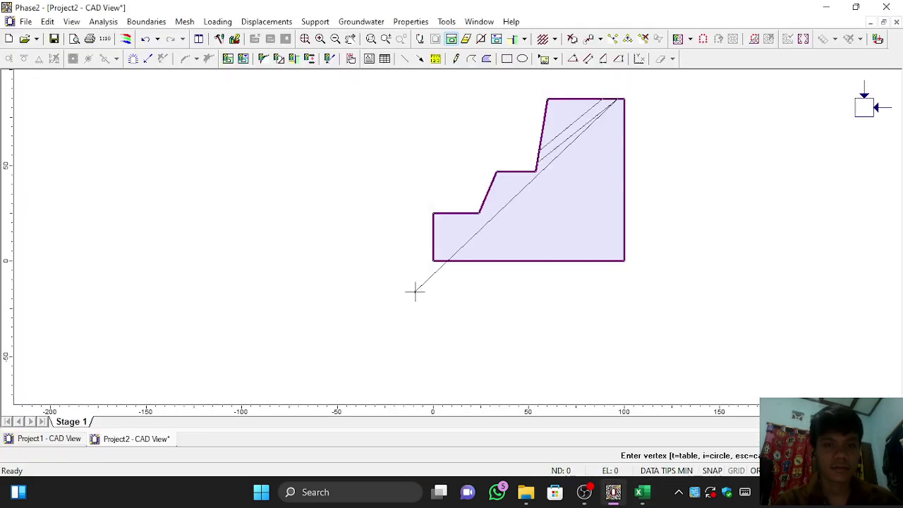
{"action": "right_click", "coordinate": [551, 196]}
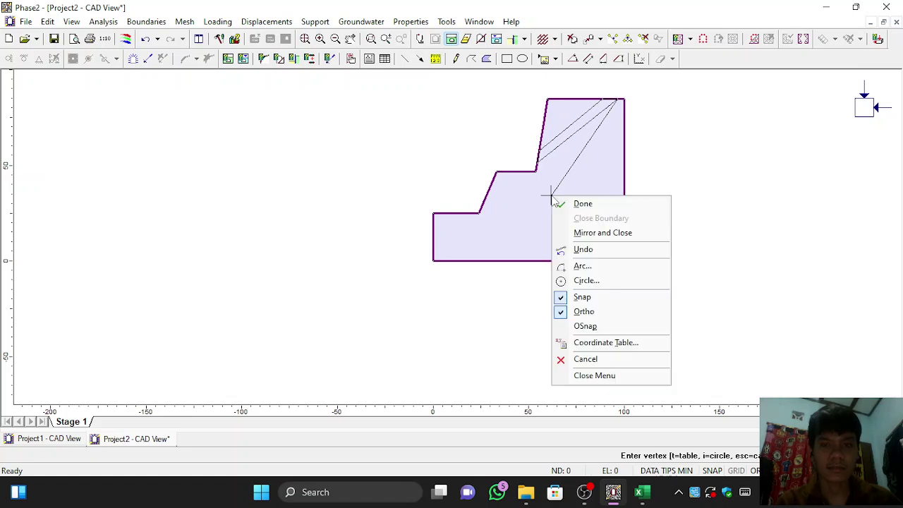
{"action": "left_click", "coordinate": [575, 205]}
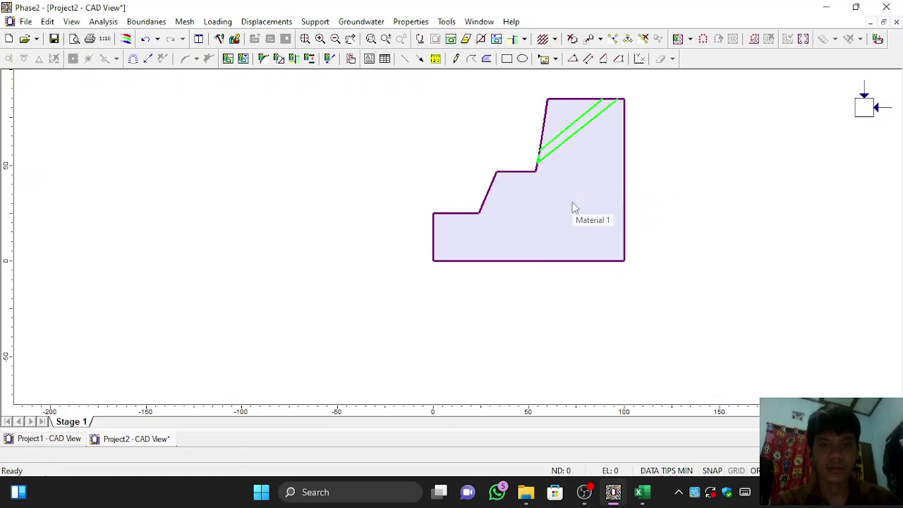
{"action": "scroll", "coordinate": [520, 284], "scroll_direction": "down", "scroll_amount": 1}
{"action": "scroll", "coordinate": [520, 283], "scroll_direction": "up", "scroll_amount": 1}
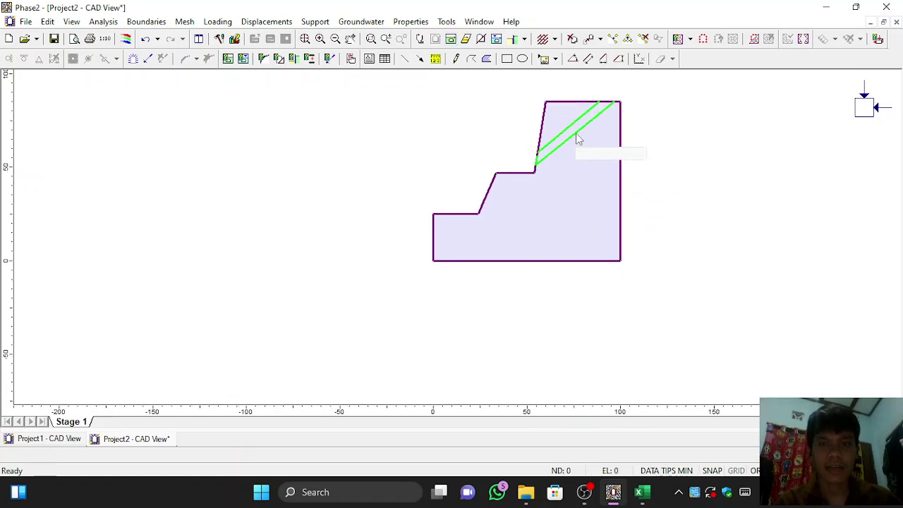
{"action": "scroll", "coordinate": [630, 101], "scroll_direction": "down", "scroll_amount": 1}
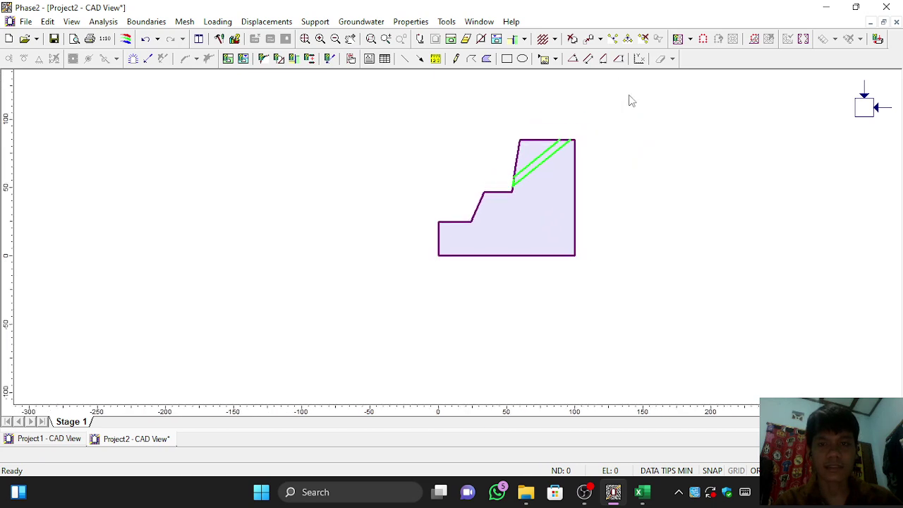
{"action": "scroll", "coordinate": [632, 101], "scroll_direction": "up", "scroll_amount": 2}
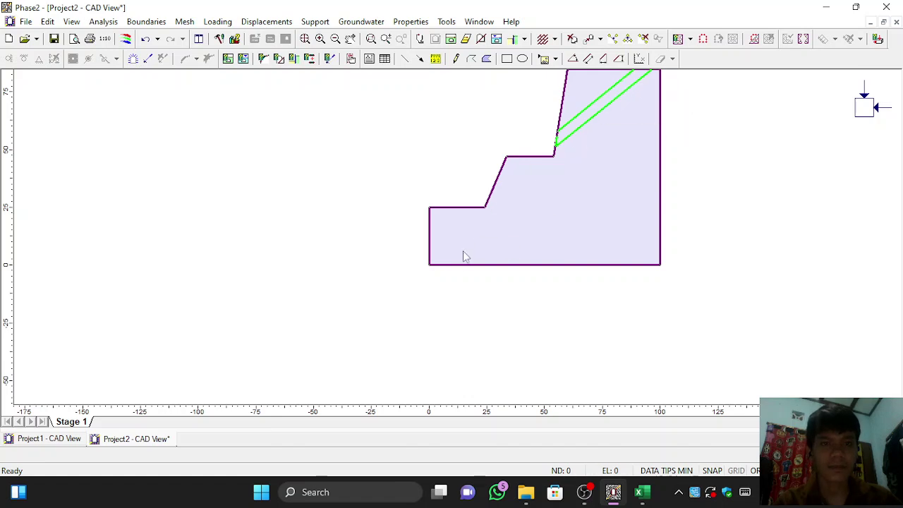
{"action": "right_click", "coordinate": [596, 111]}
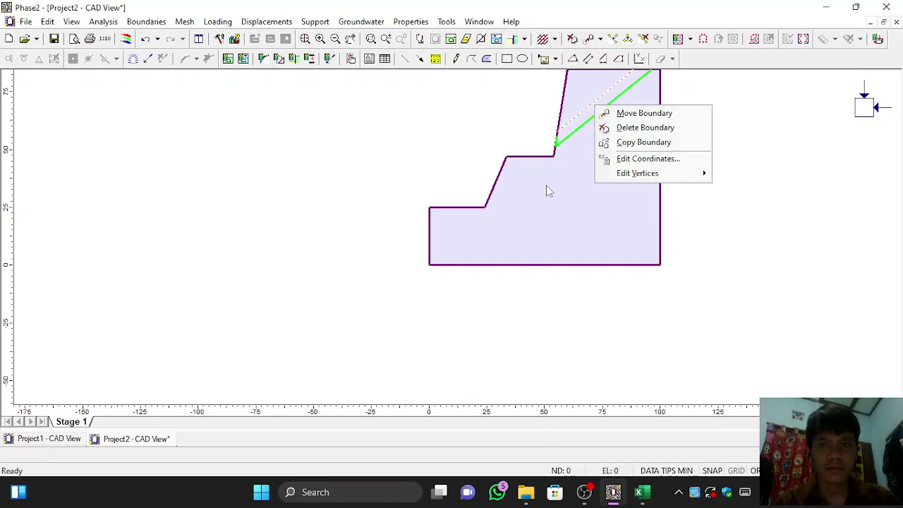
{"action": "key", "text": "Escape"}
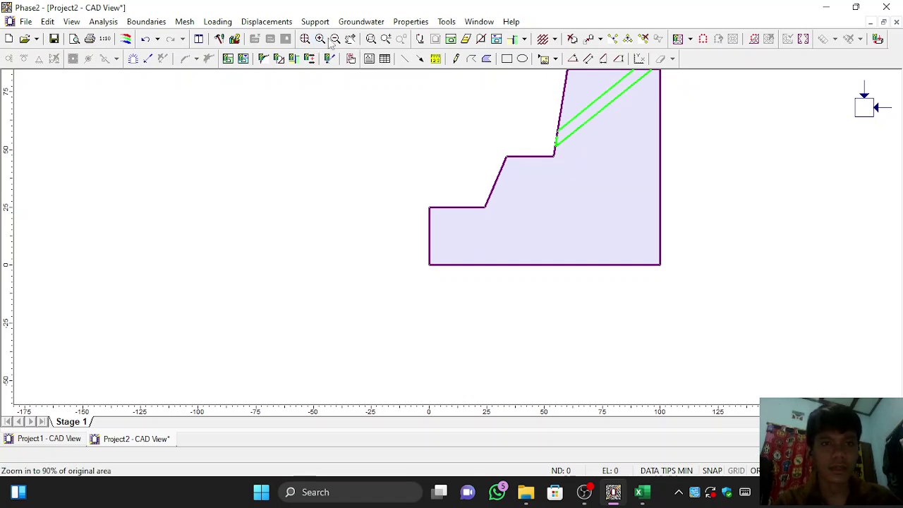
Assign Material 2 to the diagonal band enclosed by the material boundary in the upper slope
{"action": "left_click", "coordinate": [350, 38]}
{"action": "left_click_drag", "start_coordinate": [590, 153], "coordinate": [482, 248]}
{"action": "scroll", "coordinate": [484, 249], "scroll_direction": "up", "scroll_amount": 3}
{"action": "scroll", "coordinate": [491, 249], "scroll_direction": "up", "scroll_amount": 1}
{"action": "left_click_drag", "start_coordinate": [682, 242], "coordinate": [571, 262]}
{"action": "left_click_drag", "start_coordinate": [563, 167], "coordinate": [562, 215]}
{"action": "scroll", "coordinate": [566, 285], "scroll_direction": "up", "scroll_amount": 2}
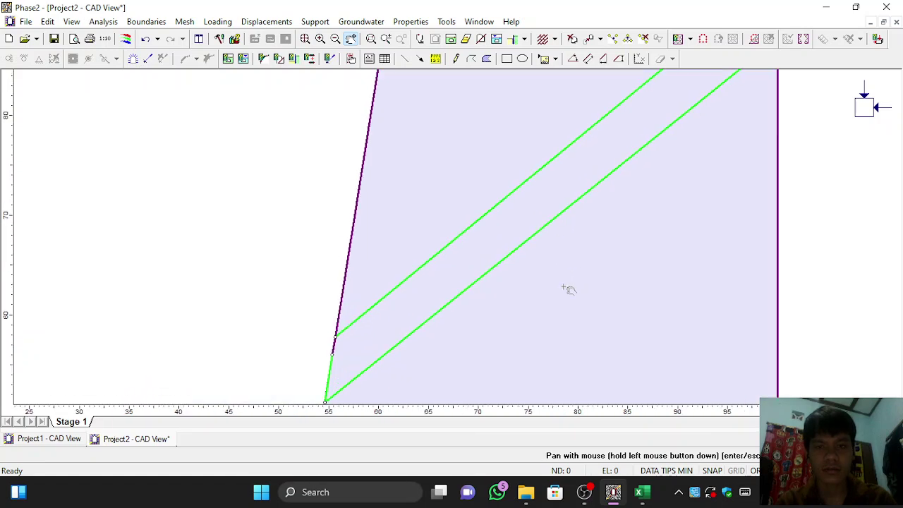
{"action": "right_click", "coordinate": [525, 205]}
{"action": "left_click", "coordinate": [545, 206]}
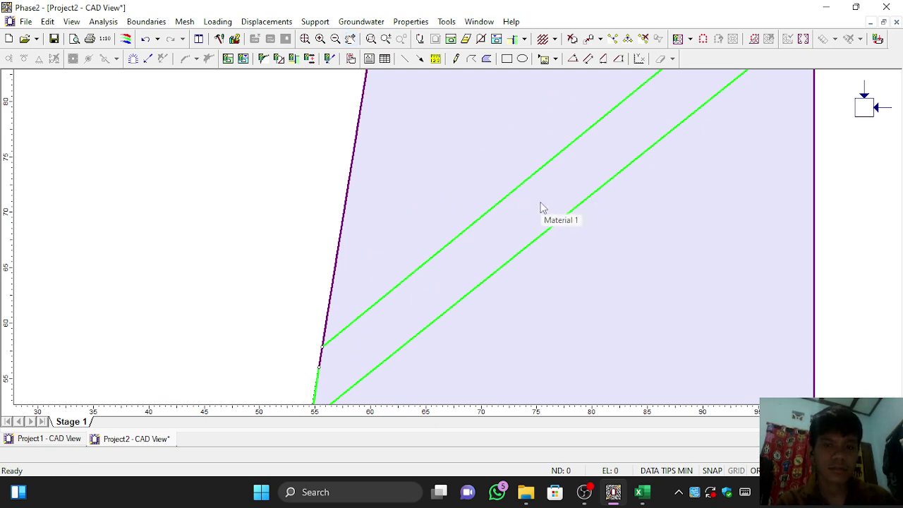
{"action": "right_click", "coordinate": [540, 206]}
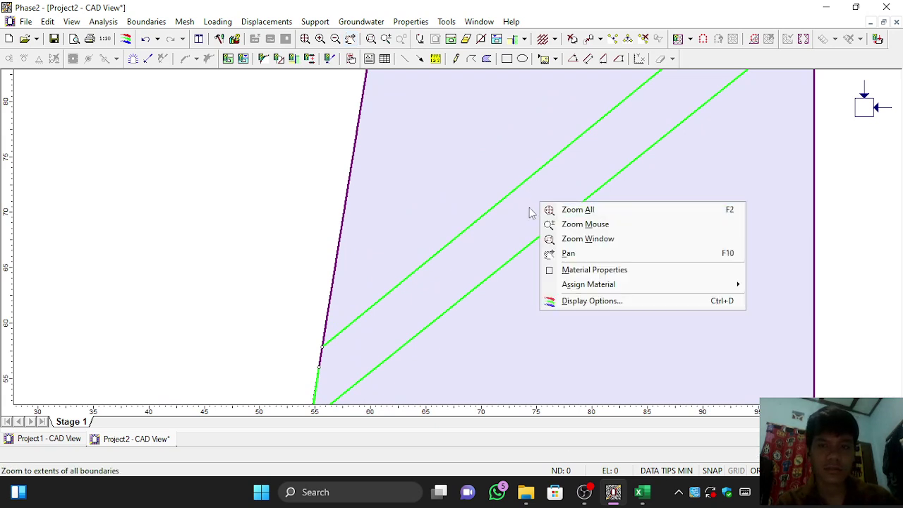
{"action": "mouse_move", "coordinate": [572, 287]}
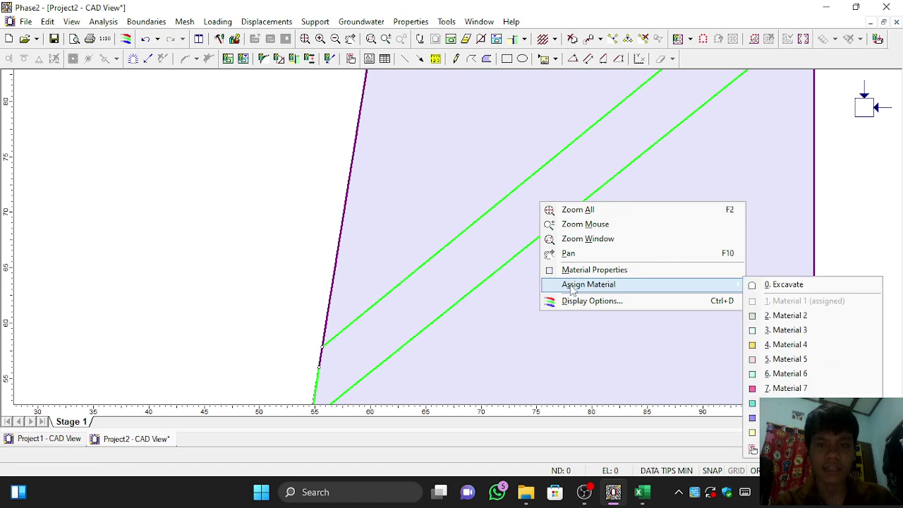
{"action": "left_click", "coordinate": [776, 316]}
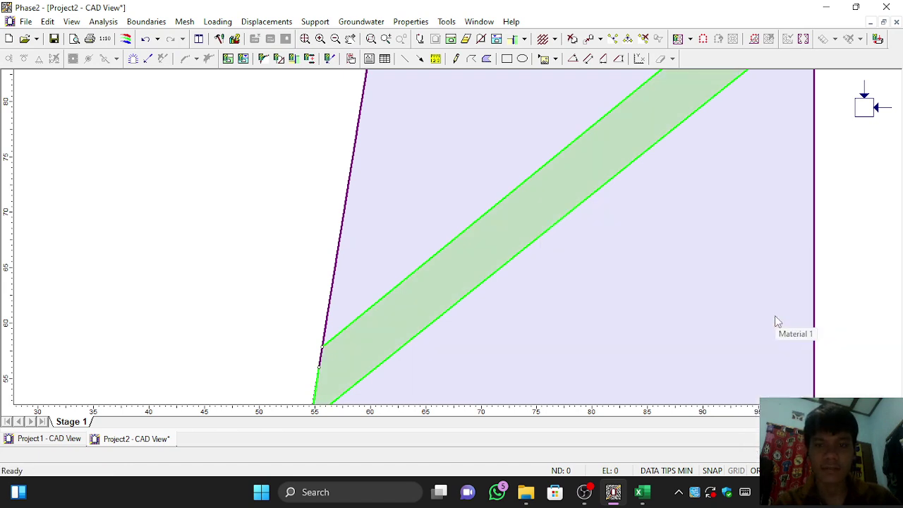
{"action": "scroll", "coordinate": [534, 215], "scroll_direction": "down", "scroll_amount": 2}
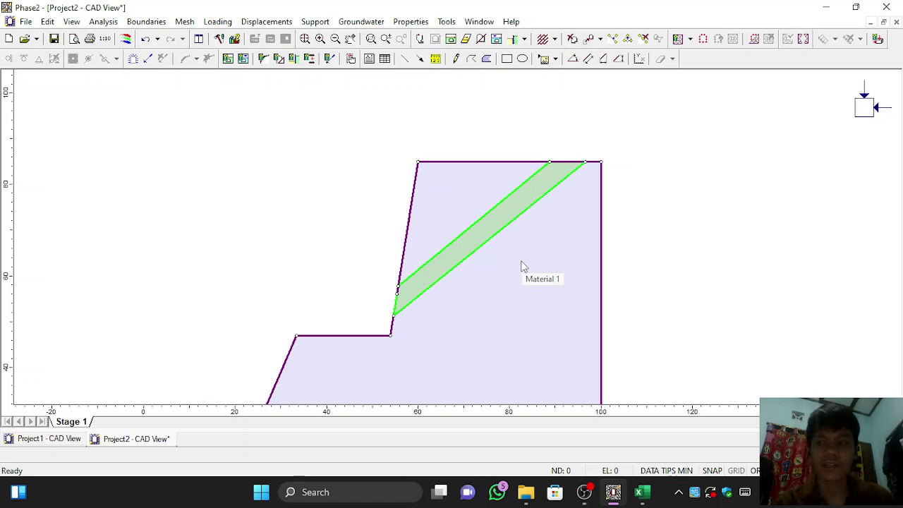
Check the material property tables in Excel, and open the material properties for Material 1 in Phase2
{"action": "left_click", "coordinate": [642, 503]}
{"action": "scroll", "coordinate": [420, 282], "scroll_direction": "up", "scroll_amount": 3}
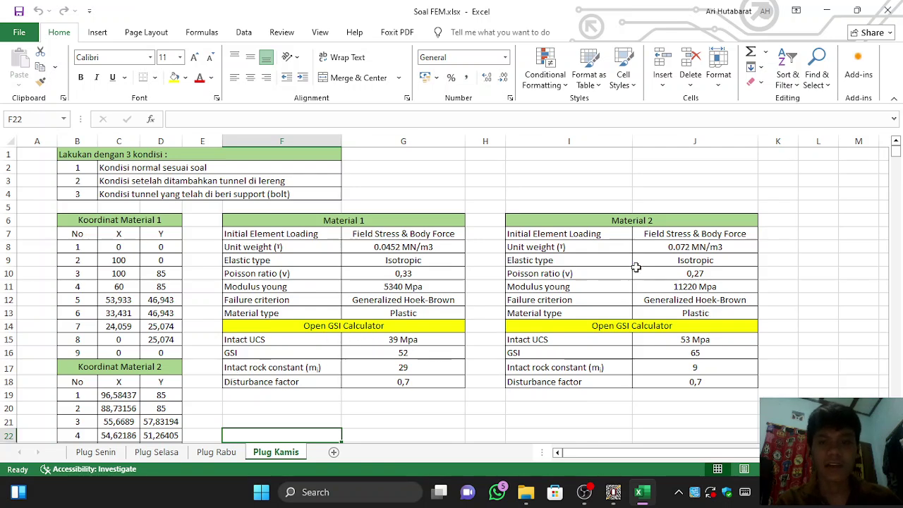
{"action": "left_click", "coordinate": [614, 493]}
{"action": "right_click", "coordinate": [501, 297]}
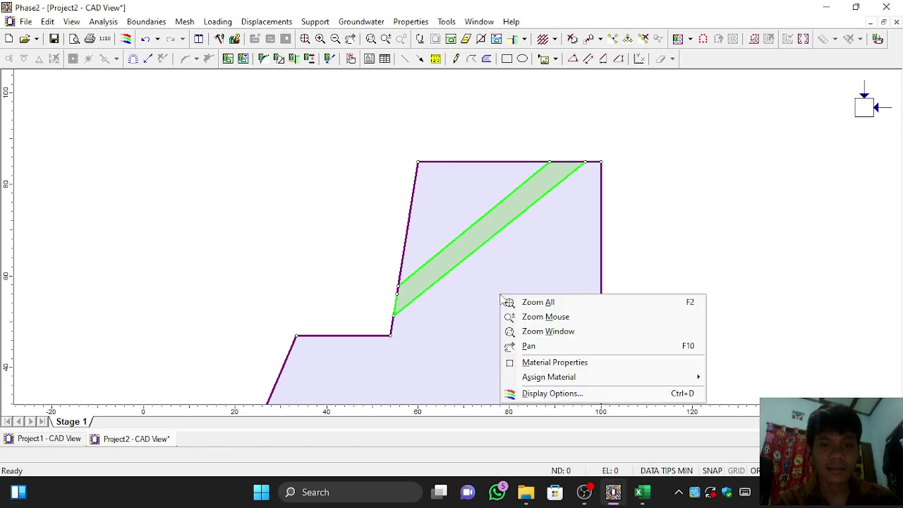
{"action": "mouse_move", "coordinate": [555, 378]}
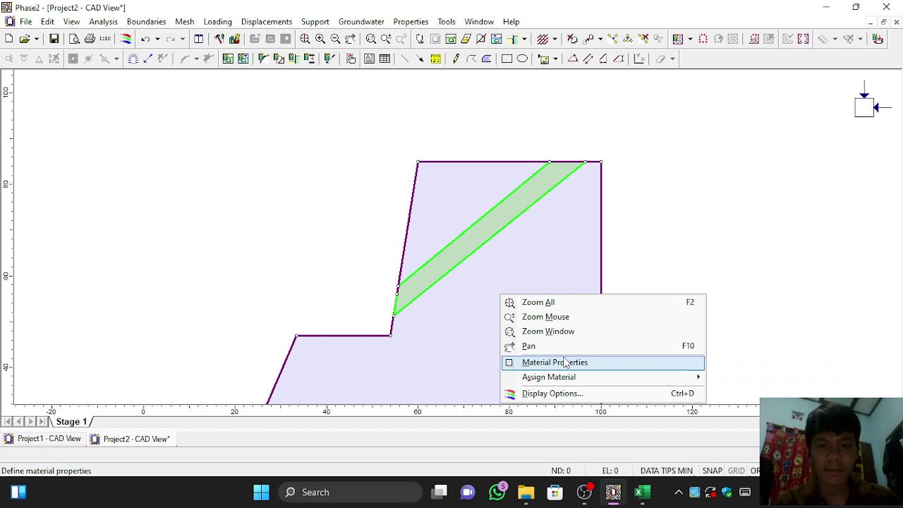
{"action": "left_click", "coordinate": [566, 361]}
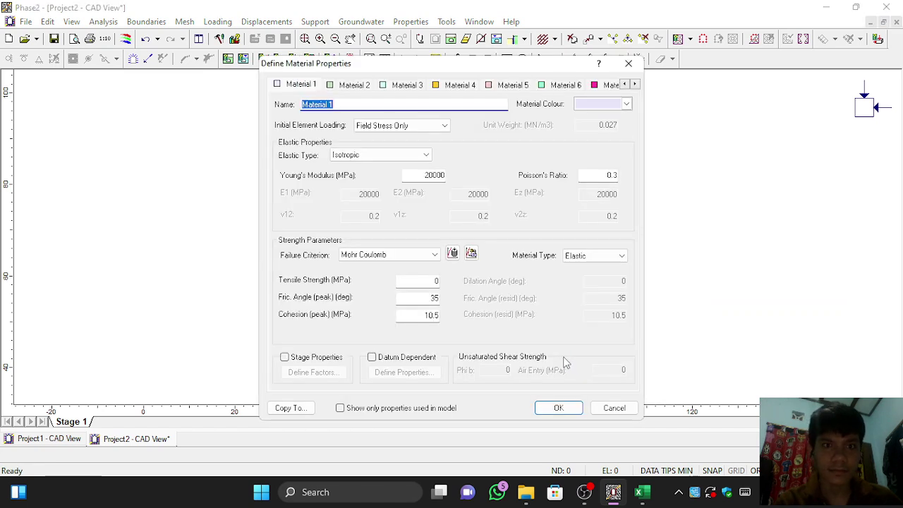
{"action": "left_click_drag", "start_coordinate": [458, 66], "coordinate": [227, 65]}
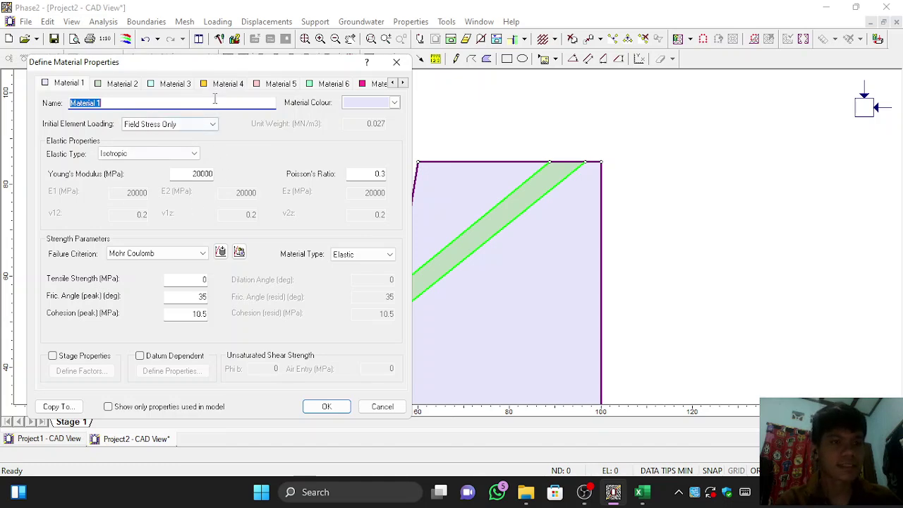
Check the Material 1 properties in the Excel sheet and set its initial element loading in Phase2 to Field Stress & Body Force
{"action": "left_click", "coordinate": [642, 497]}
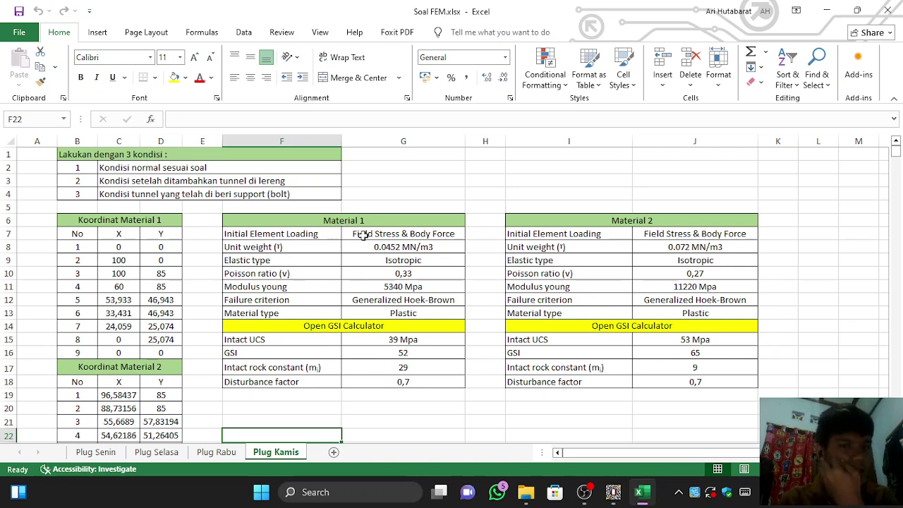
{"action": "left_click", "coordinate": [650, 494]}
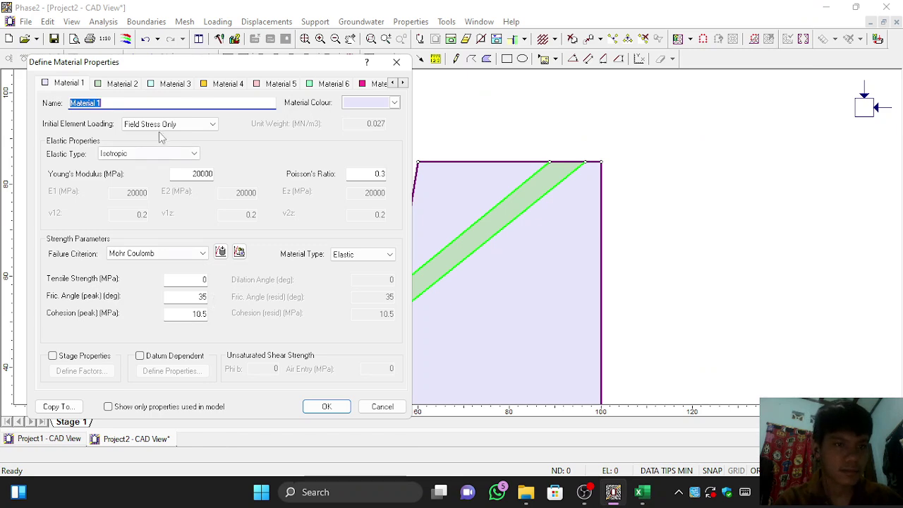
{"action": "left_click", "coordinate": [643, 494]}
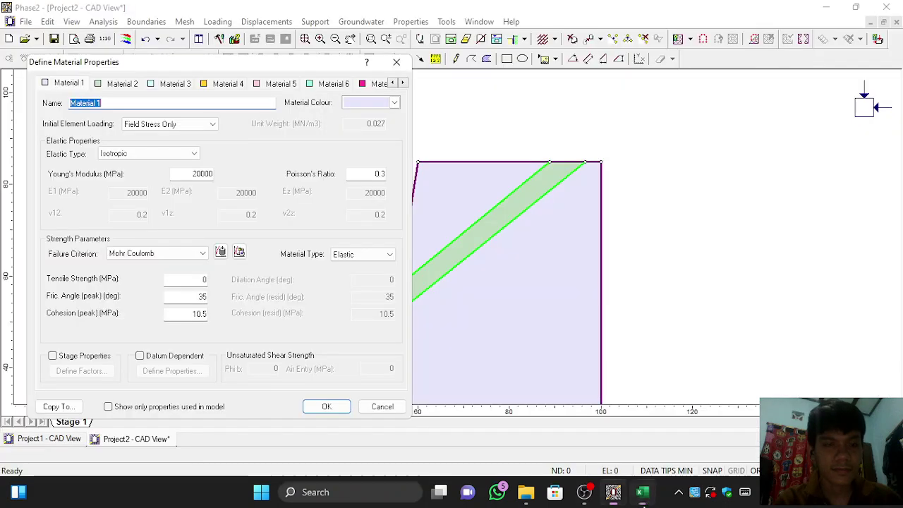
{"action": "left_click", "coordinate": [642, 494]}
{"action": "left_click", "coordinate": [201, 126]}
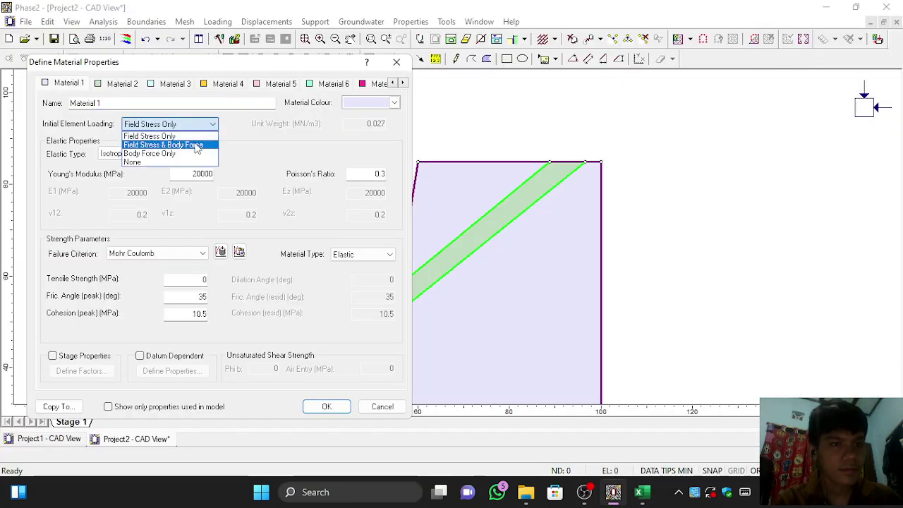
{"action": "left_click", "coordinate": [197, 146]}
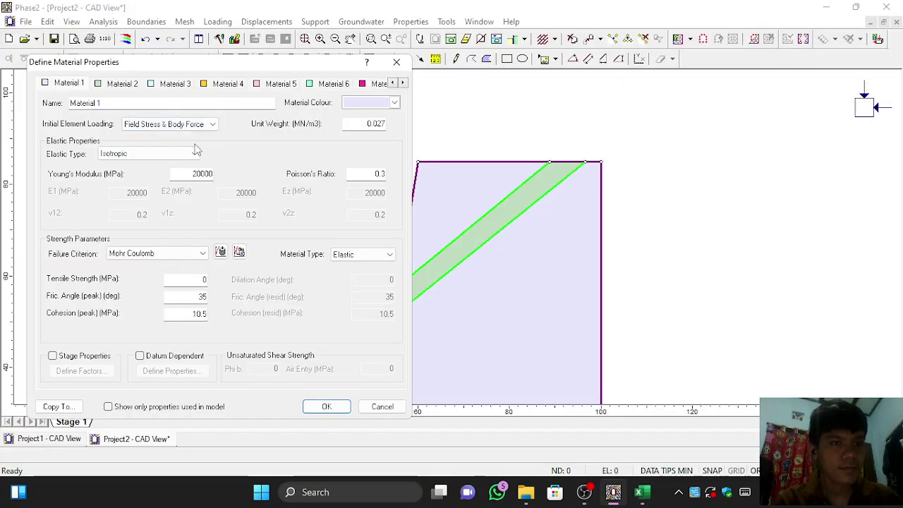
Copy the Material 1 unit weight from the Excel sheet and set it in Phase2 to 0.0452 MN/m3
{"action": "left_click", "coordinate": [642, 494]}
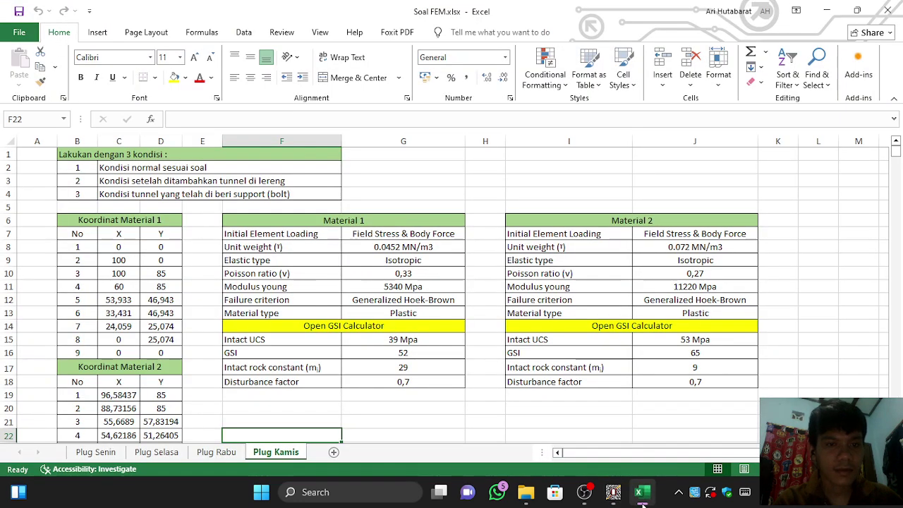
{"action": "double_click", "coordinate": [403, 247]}
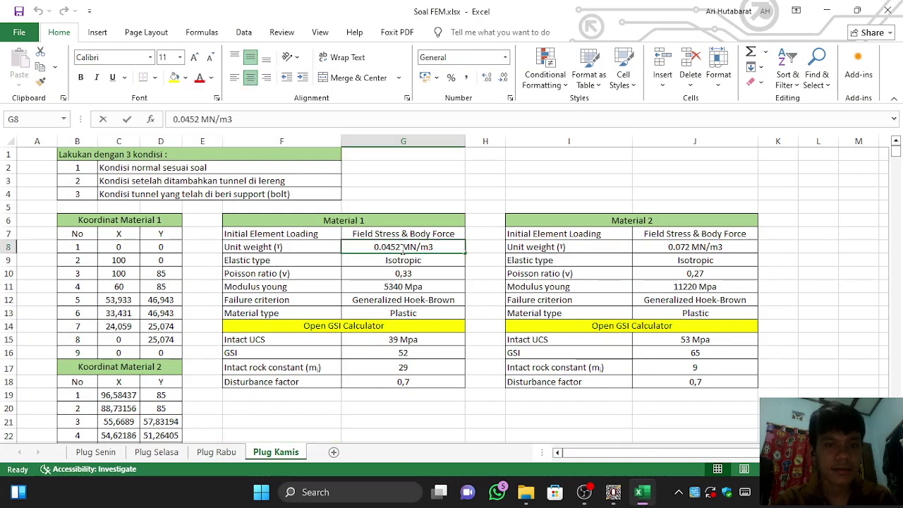
{"action": "left_click_drag", "start_coordinate": [402, 247], "coordinate": [374, 247]}
{"action": "key", "text": "ctrl+c"}
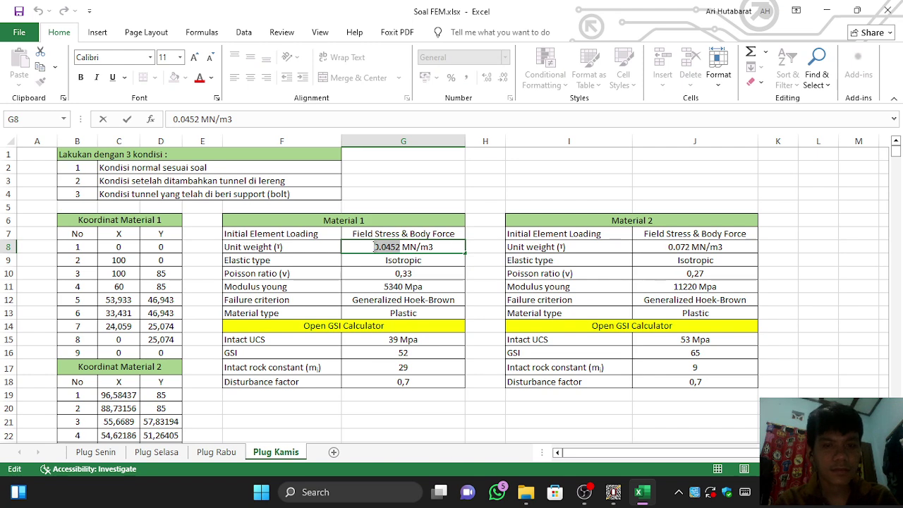
{"action": "left_click", "coordinate": [642, 494]}
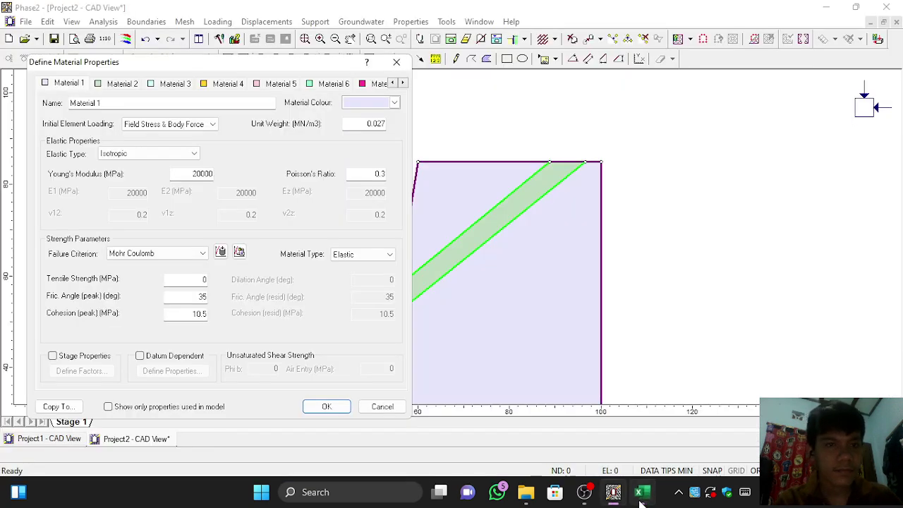
{"action": "double_click", "coordinate": [363, 124]}
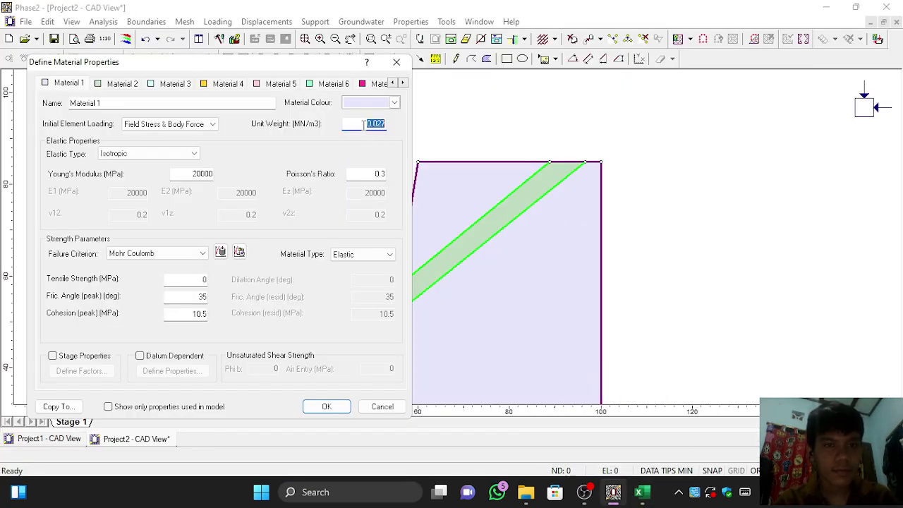
{"action": "key", "text": "ctrl+v"}
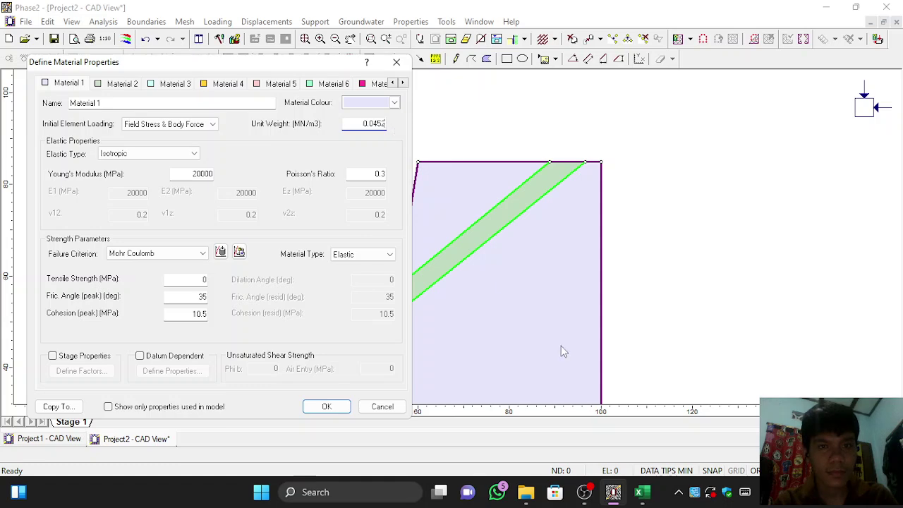
Check Material 1's elastic type against the Excel sheet and set its Poisson's ratio in Phase2 to 0,33
{"action": "left_click", "coordinate": [642, 494]}
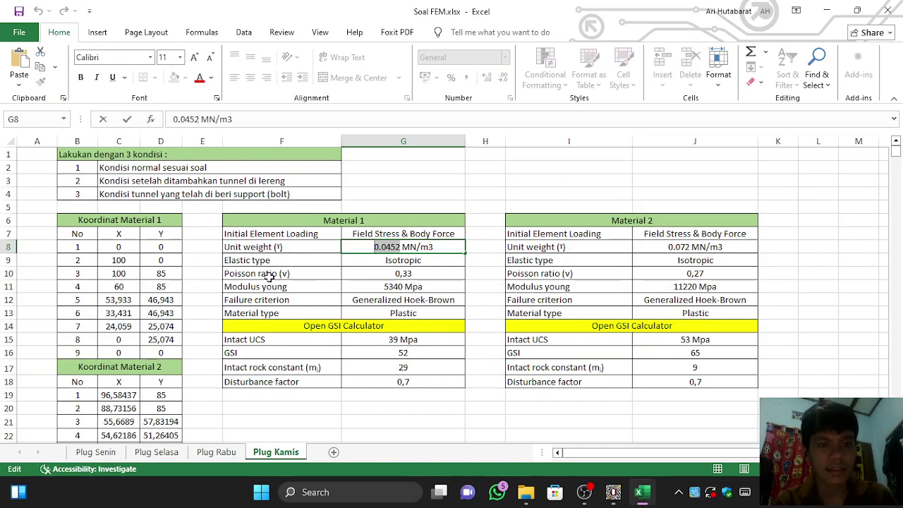
{"action": "left_click", "coordinate": [614, 504]}
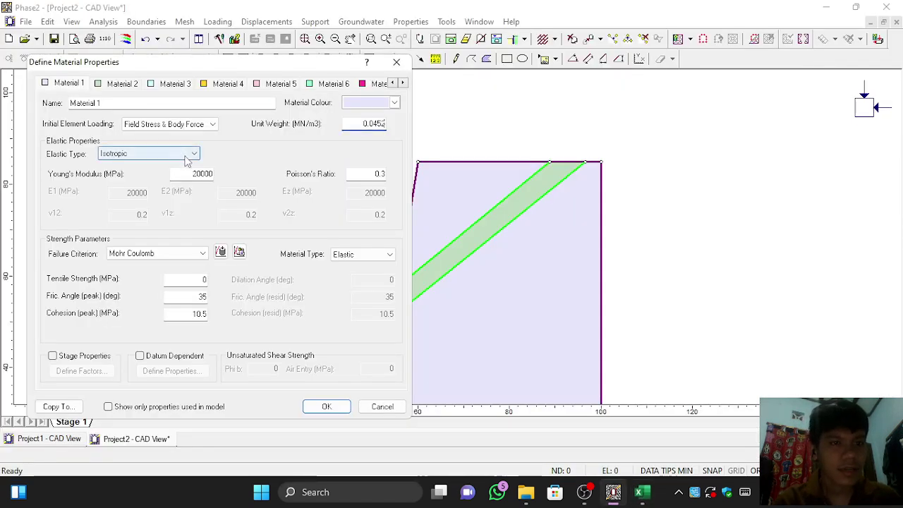
{"action": "left_click", "coordinate": [649, 502]}
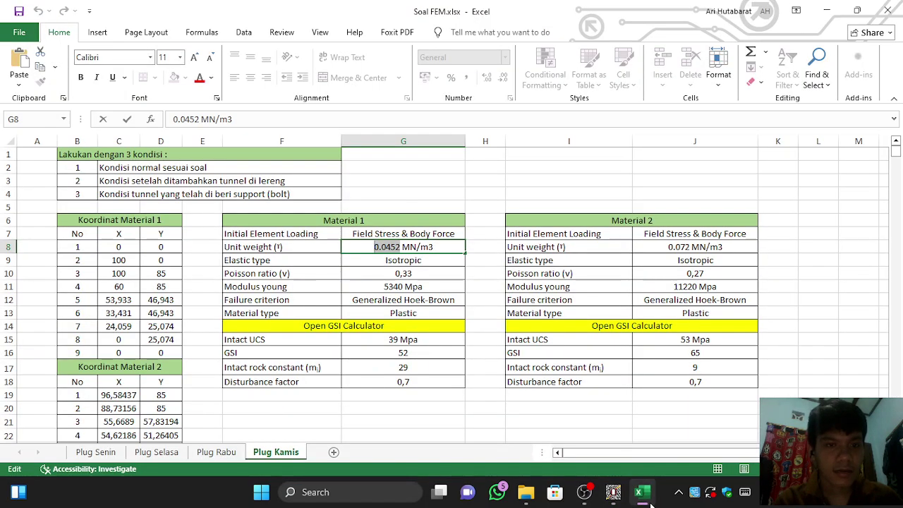
{"action": "left_click", "coordinate": [392, 273]}
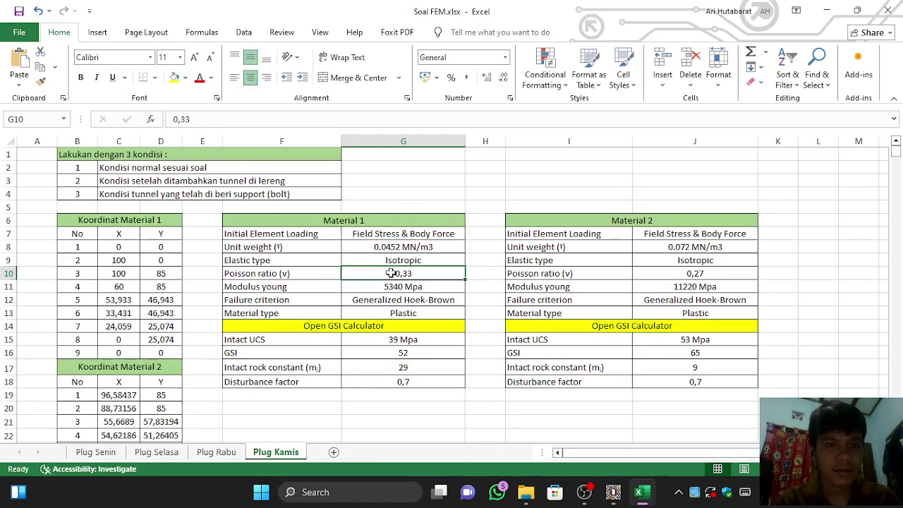
{"action": "double_click", "coordinate": [393, 273]}
{"action": "left_click_drag", "start_coordinate": [392, 273], "coordinate": [418, 273]}
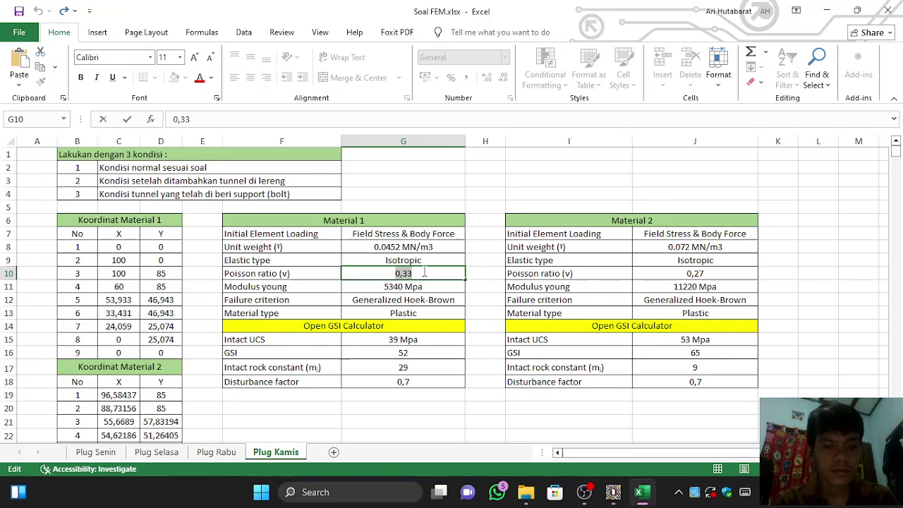
{"action": "left_click", "coordinate": [614, 492]}
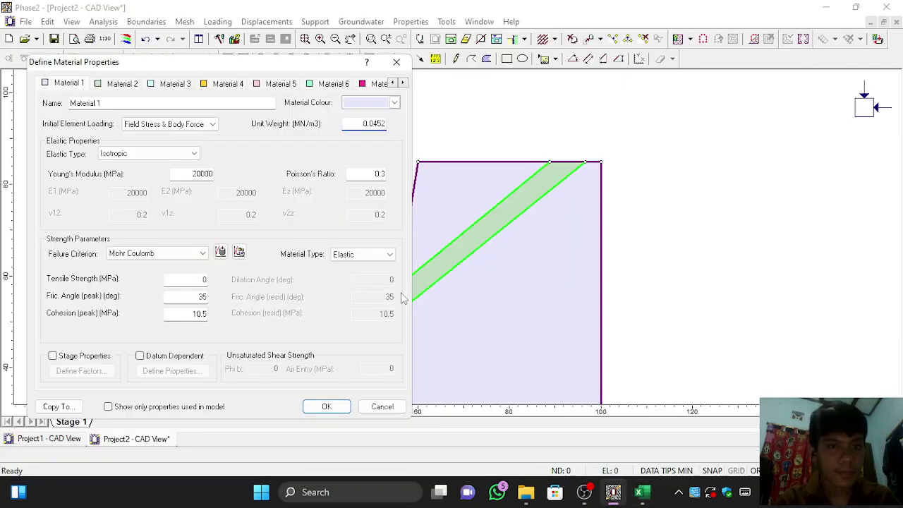
{"action": "double_click", "coordinate": [375, 173]}
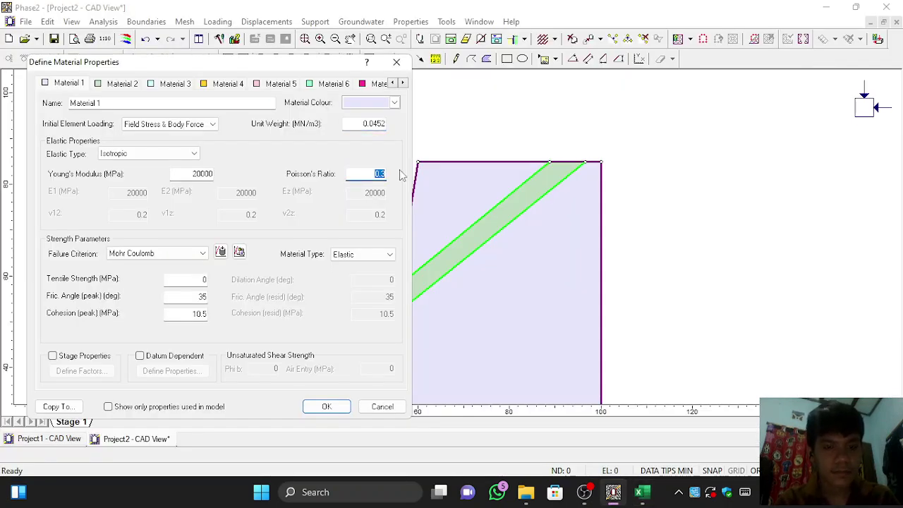
Look up the Material 1 Young's modulus in the Excel sheet and set it in Phase2 to 5340 MPa
{"action": "left_click", "coordinate": [642, 492]}
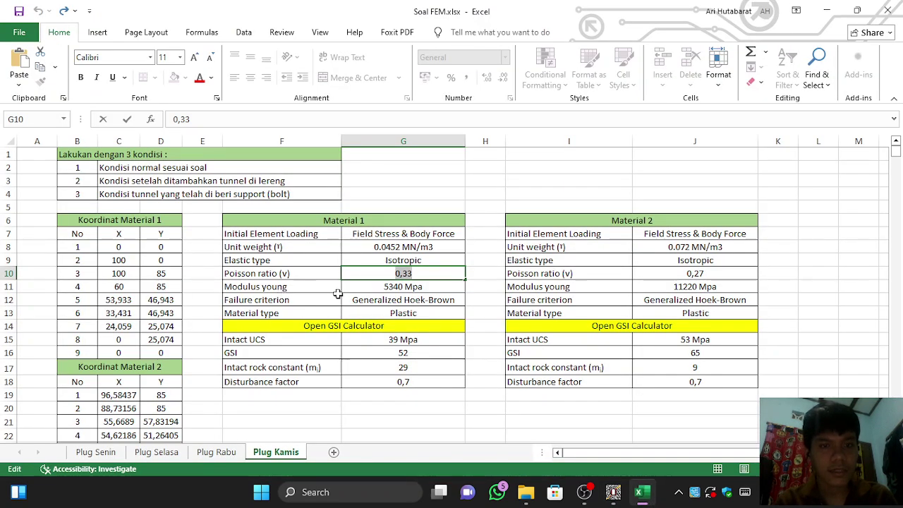
{"action": "left_click", "coordinate": [379, 286]}
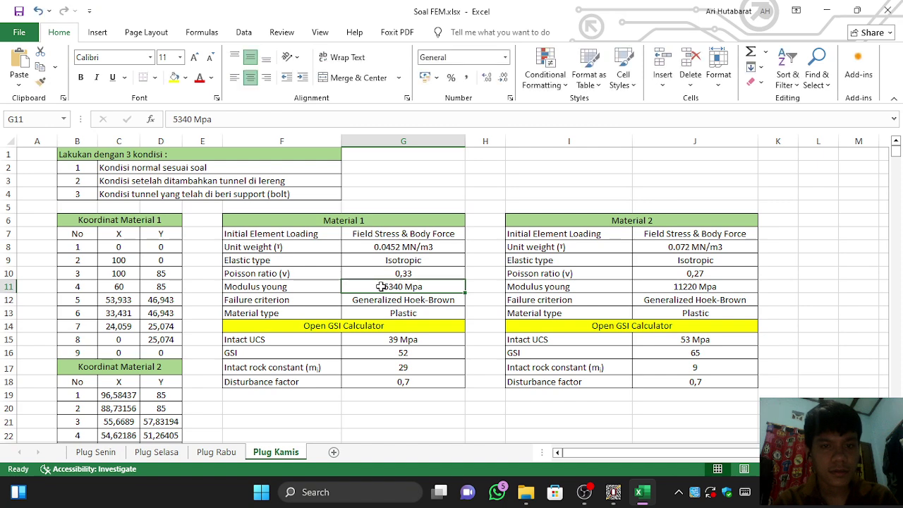
{"action": "triple_click", "coordinate": [380, 287]}
{"action": "left_click", "coordinate": [397, 286]}
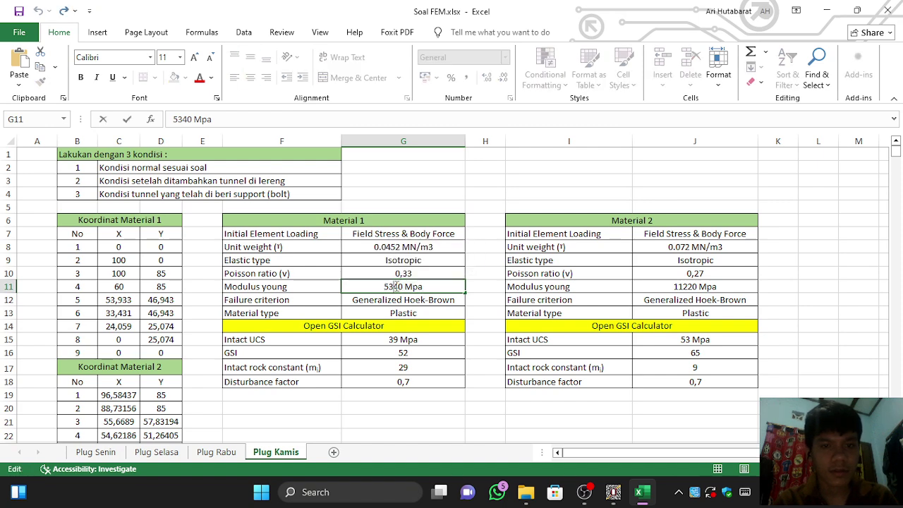
{"action": "left_click_drag", "start_coordinate": [385, 286], "coordinate": [403, 287]}
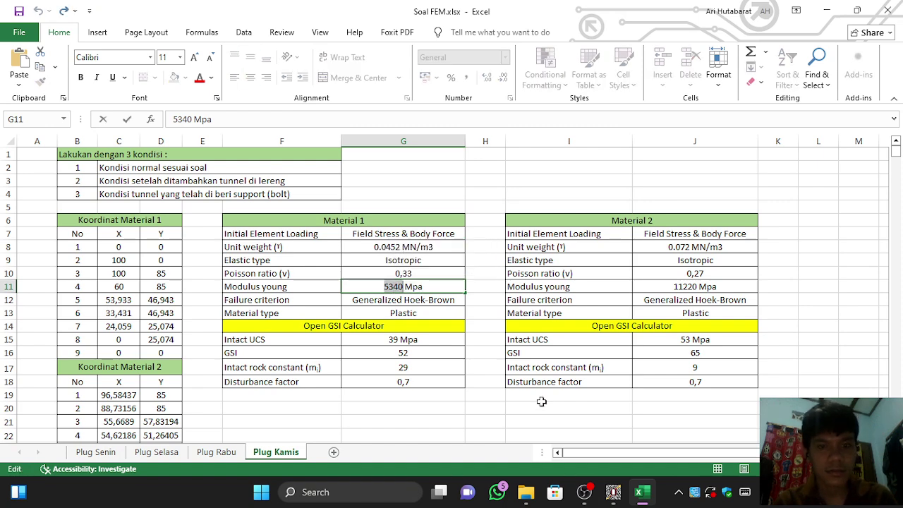
{"action": "left_click", "coordinate": [646, 498]}
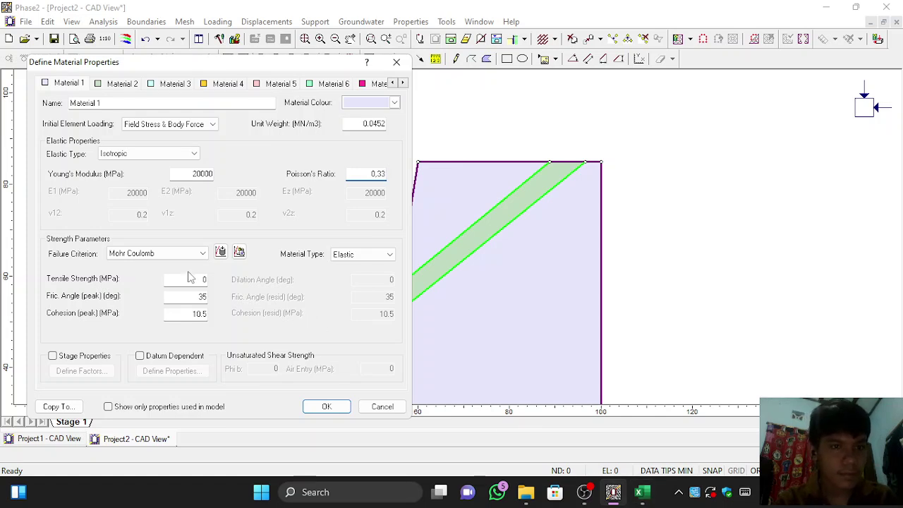
{"action": "double_click", "coordinate": [186, 173]}
{"action": "type", "text": "5340"}
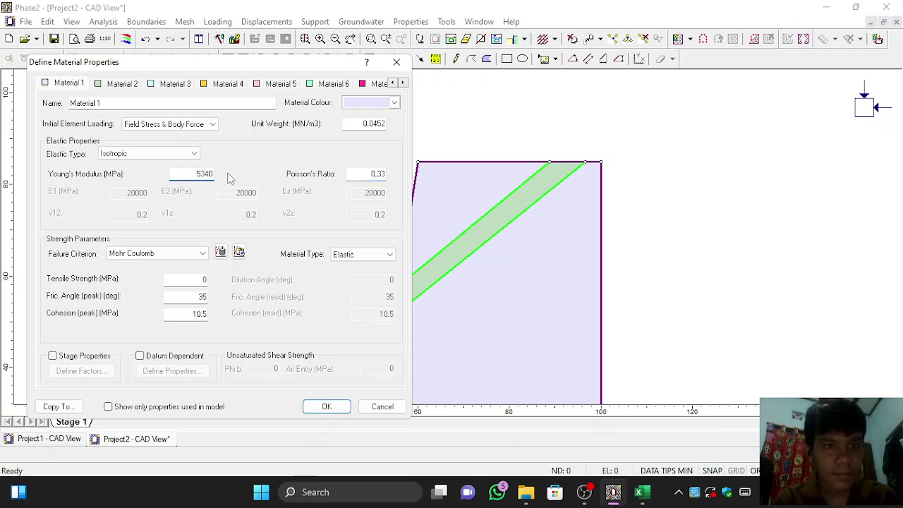
Set Material 1's failure criterion to Generalized Hoek-Brown and its material type to Plastic, checking against the Excel sheet
{"action": "left_click", "coordinate": [642, 492]}
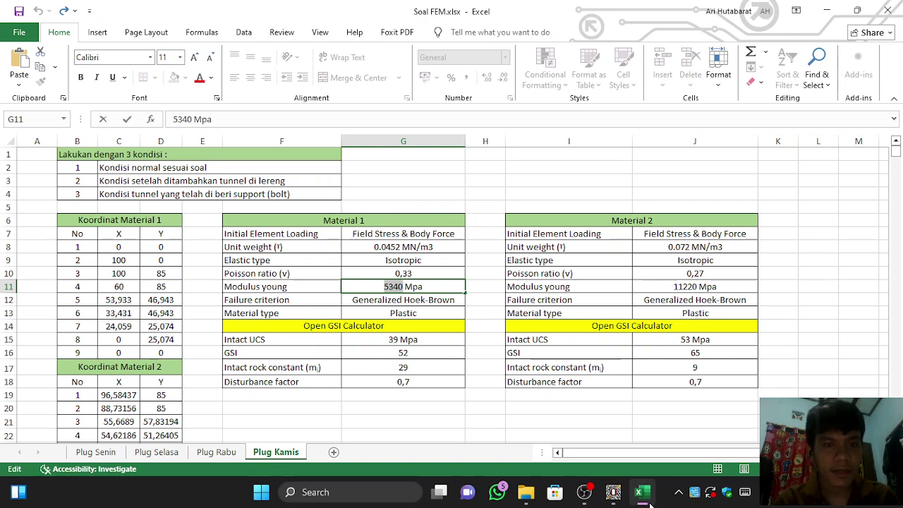
{"action": "key", "text": "shift+Right"}
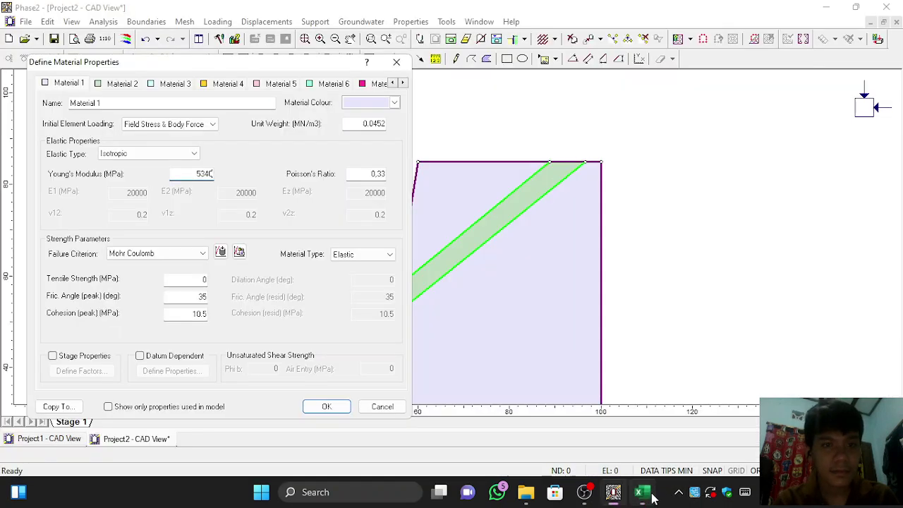
{"action": "left_click", "coordinate": [613, 491]}
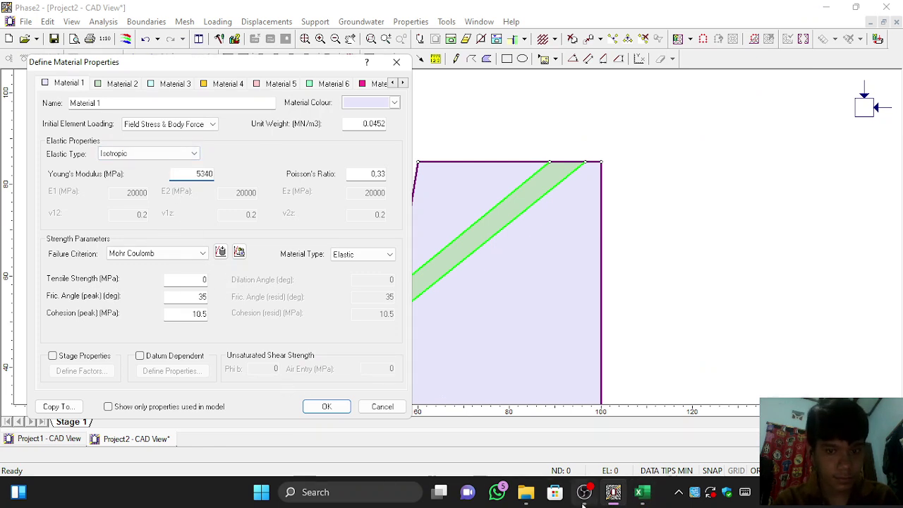
{"action": "mouse_move", "coordinate": [583, 498]}
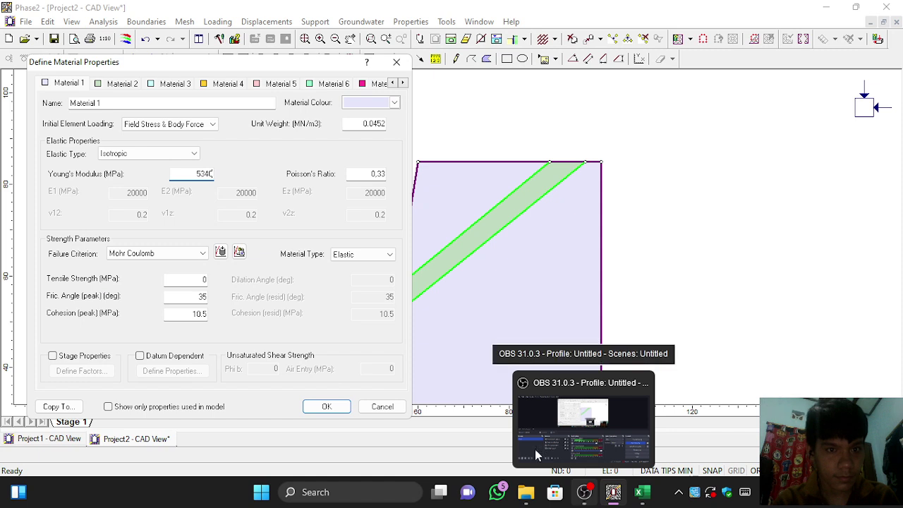
{"action": "left_click", "coordinate": [195, 254]}
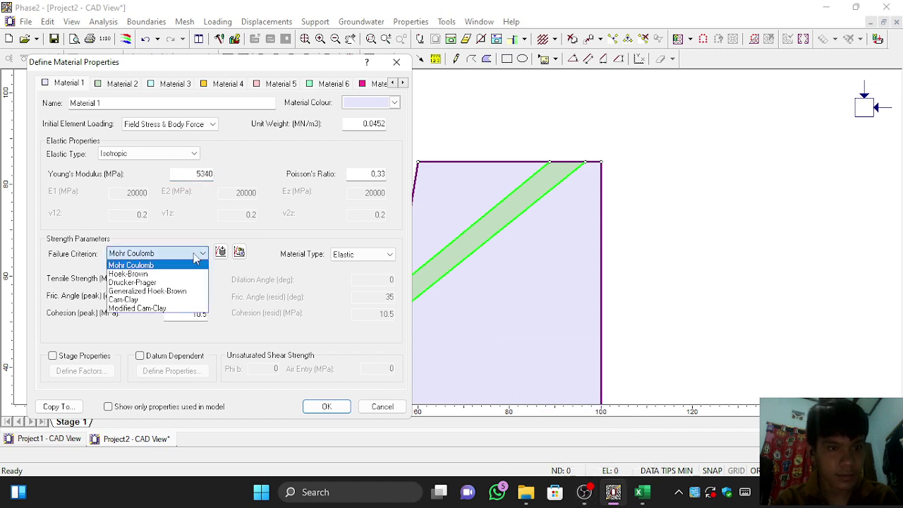
{"action": "left_click", "coordinate": [180, 291]}
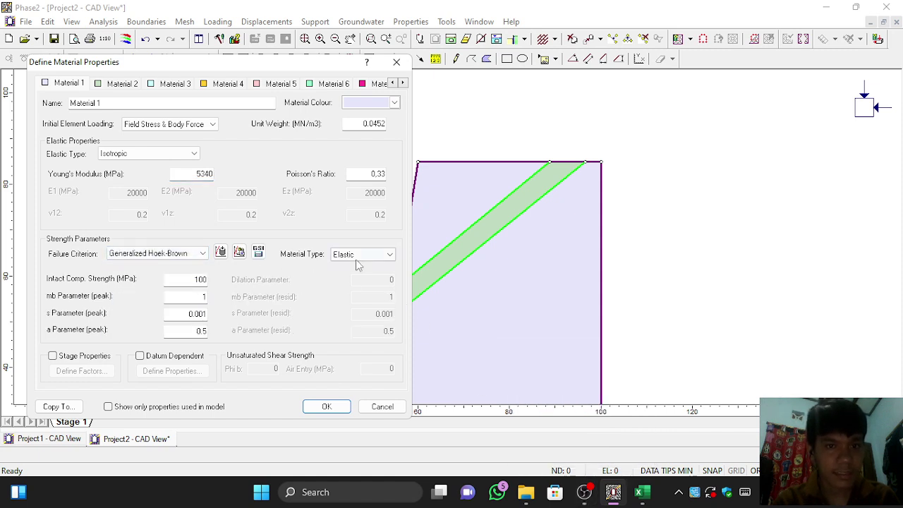
{"action": "left_click", "coordinate": [388, 257]}
{"action": "left_click", "coordinate": [381, 275]}
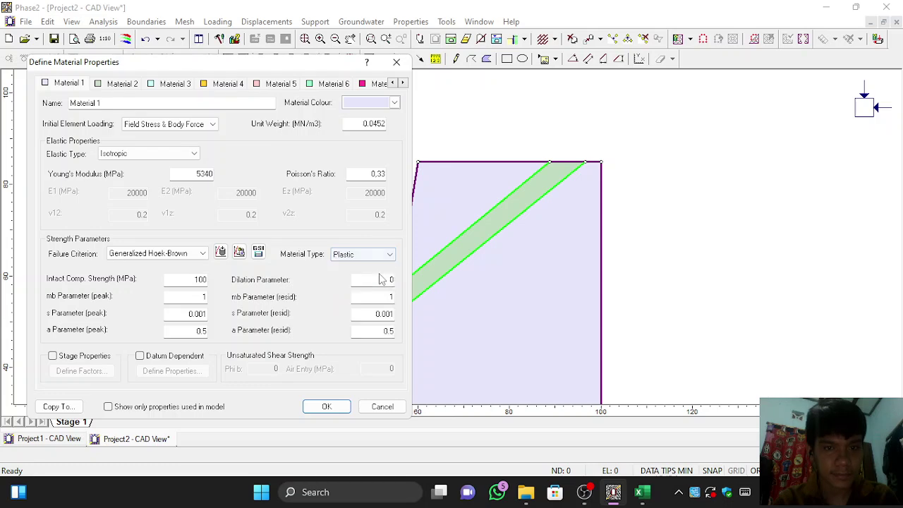
{"action": "left_click", "coordinate": [642, 494]}
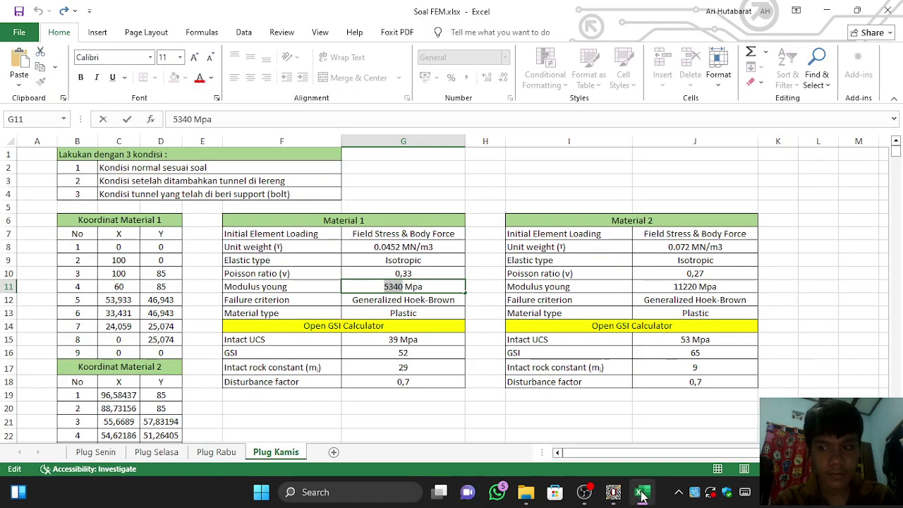
{"action": "left_click", "coordinate": [641, 495]}
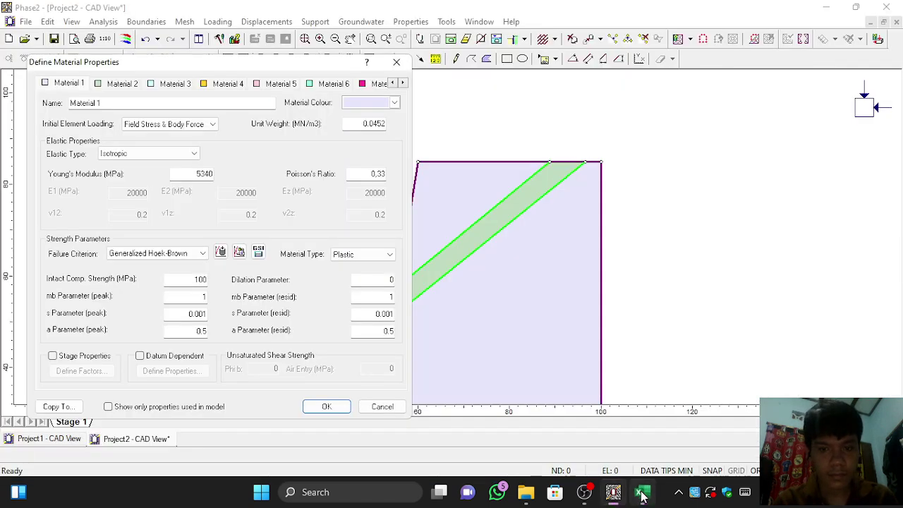
{"action": "left_click", "coordinate": [584, 493]}
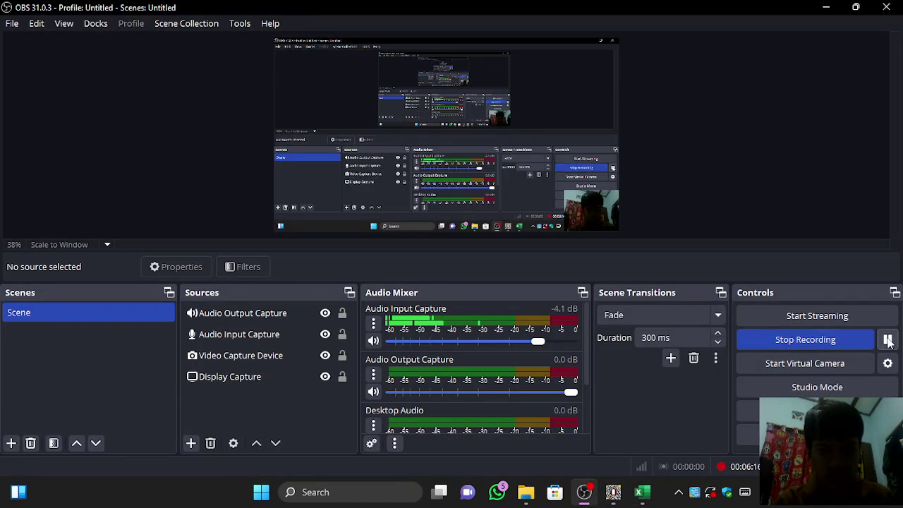
{"action": "left_click", "coordinate": [613, 494]}
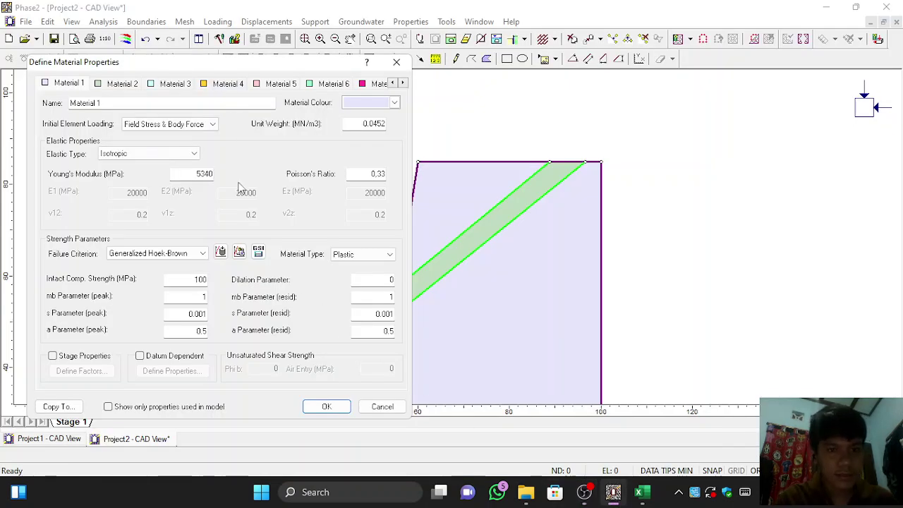
Correct Material 1's Poisson's ratio to 0.33 and open the GSI parameter calculator
{"action": "left_click", "coordinate": [258, 254]}
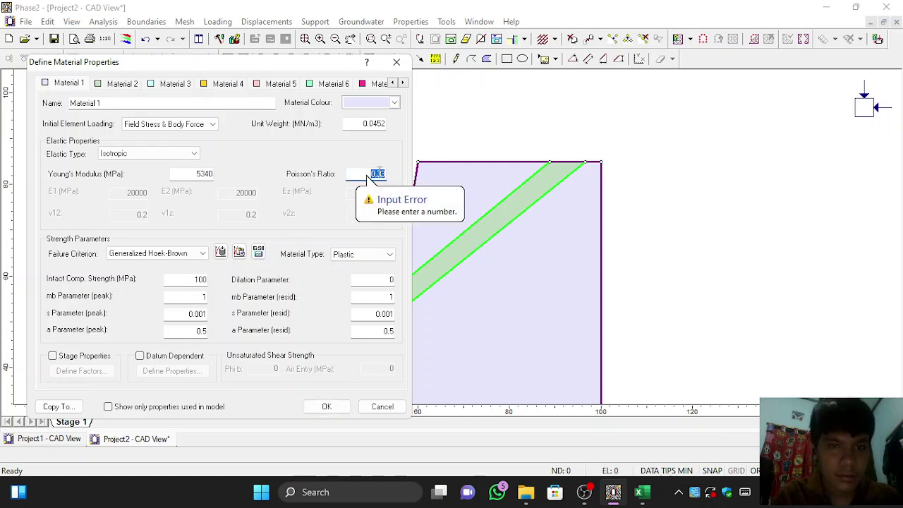
{"action": "left_click", "coordinate": [379, 174]}
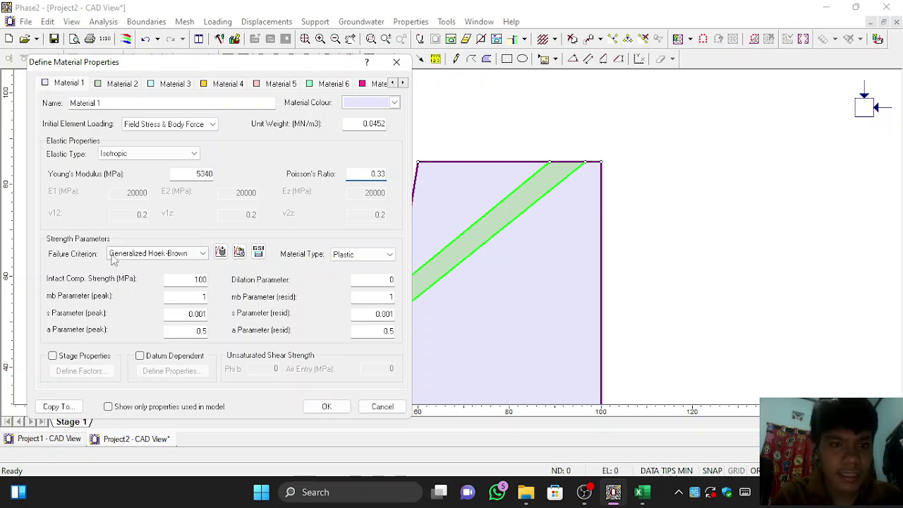
{"action": "left_click", "coordinate": [258, 255]}
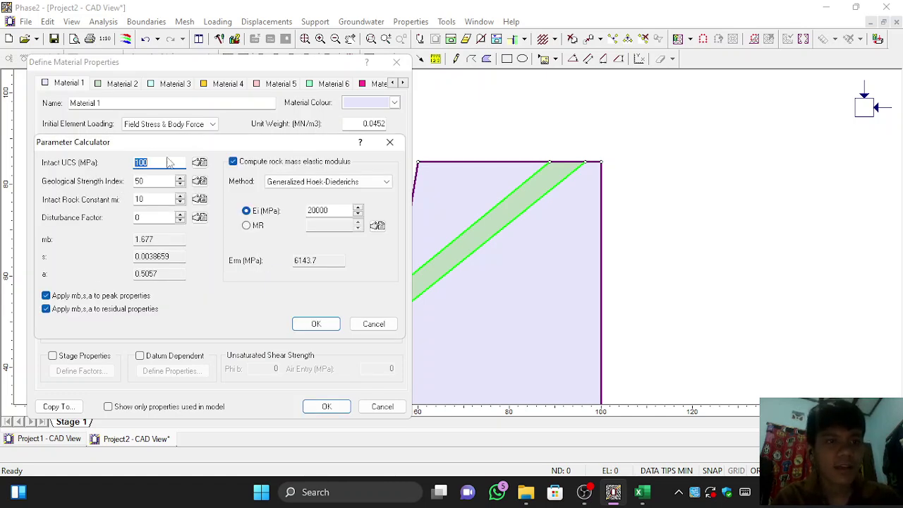
Look up Material 1's intact UCS in the Excel sheet and set it in the Phase2 parameter calculator to 39 MPa
{"action": "left_click", "coordinate": [642, 487]}
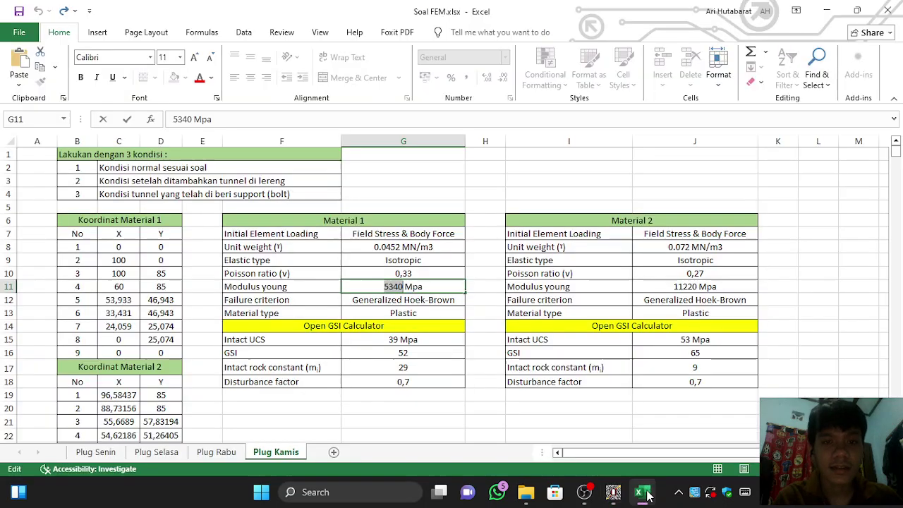
{"action": "left_click", "coordinate": [286, 340]}
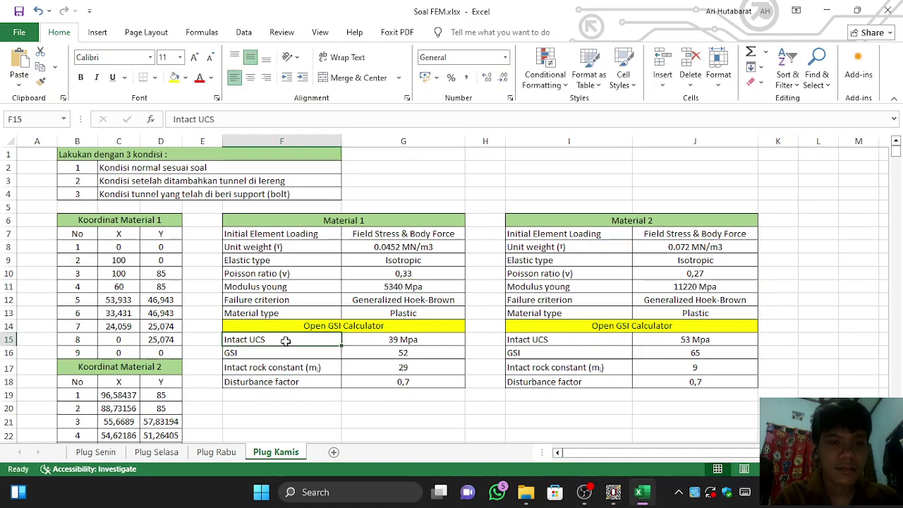
{"action": "left_click", "coordinate": [411, 342]}
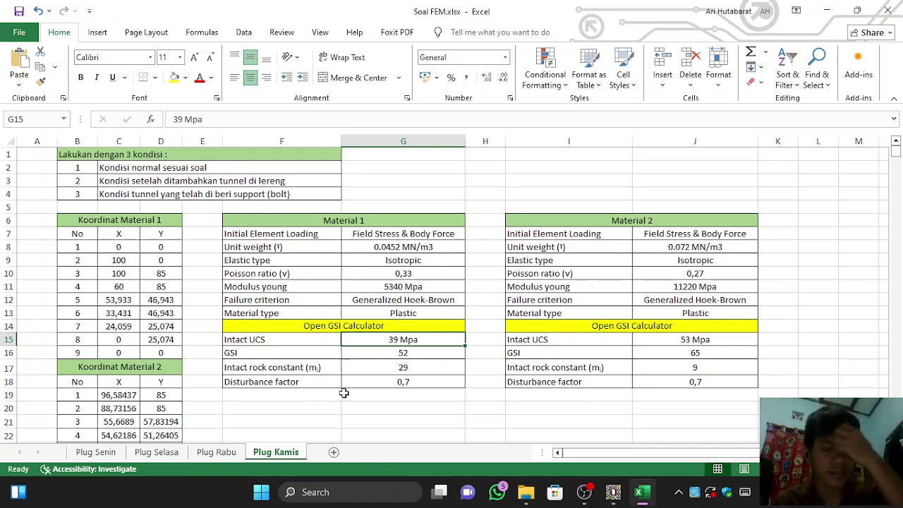
{"action": "double_click", "coordinate": [397, 339]}
{"action": "left_click_drag", "start_coordinate": [397, 339], "coordinate": [384, 339]}
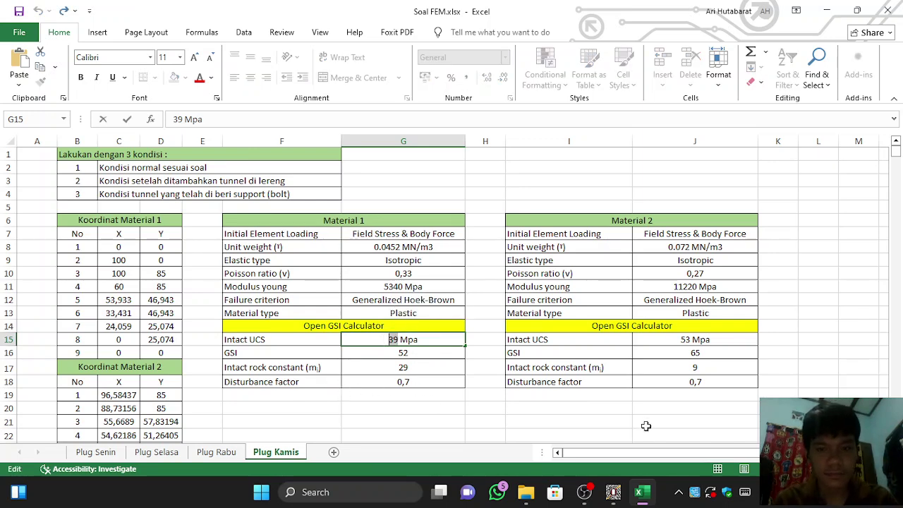
{"action": "left_click", "coordinate": [613, 492]}
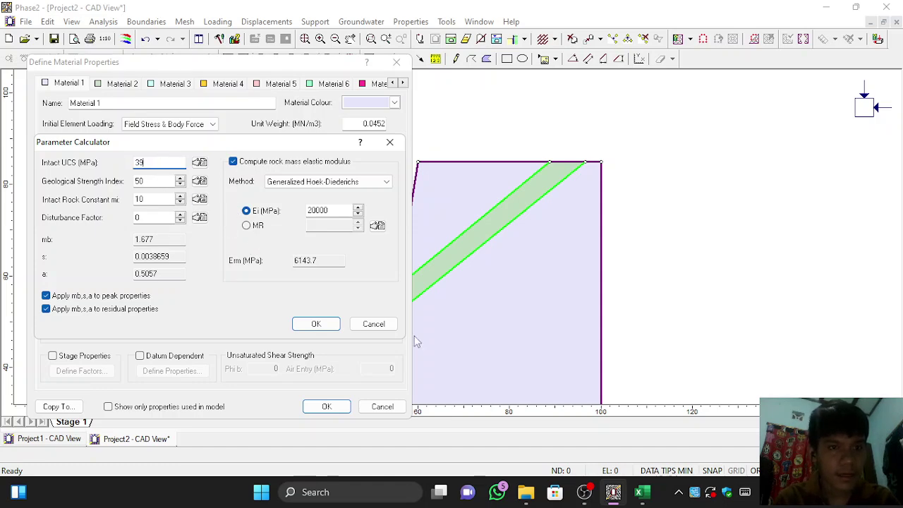
Look up Material 1's GSI in the Excel sheet and set the Geological Strength Index in Phase2 to 52
{"action": "left_click", "coordinate": [642, 494]}
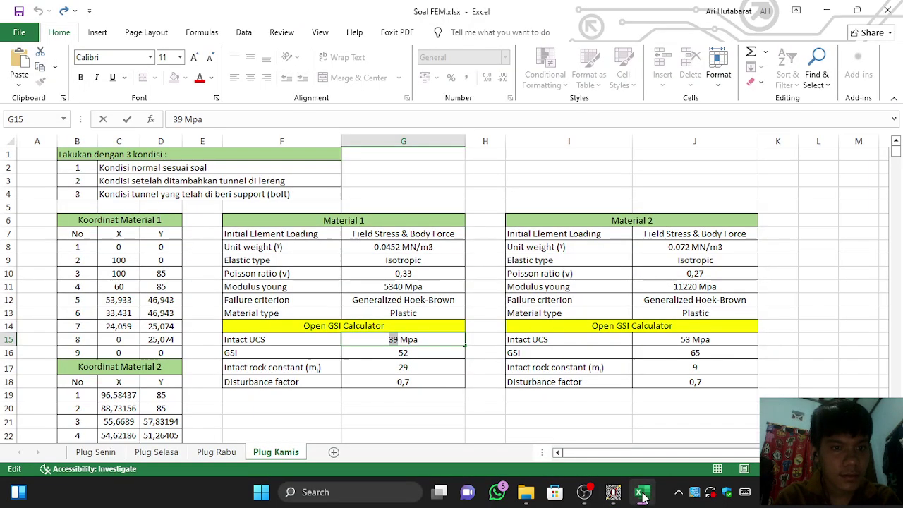
{"action": "double_click", "coordinate": [391, 353]}
{"action": "left_click", "coordinate": [613, 492]}
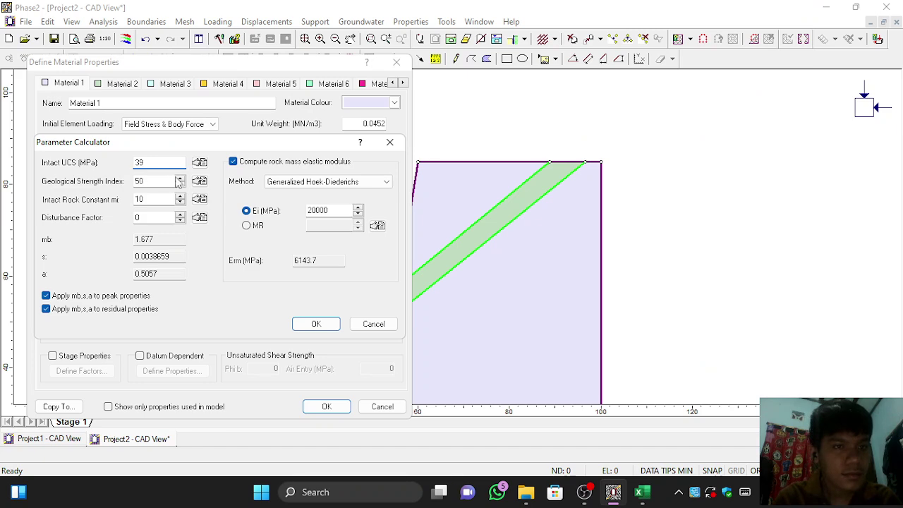
{"action": "left_click", "coordinate": [178, 179]}
{"action": "left_click", "coordinate": [178, 179]}
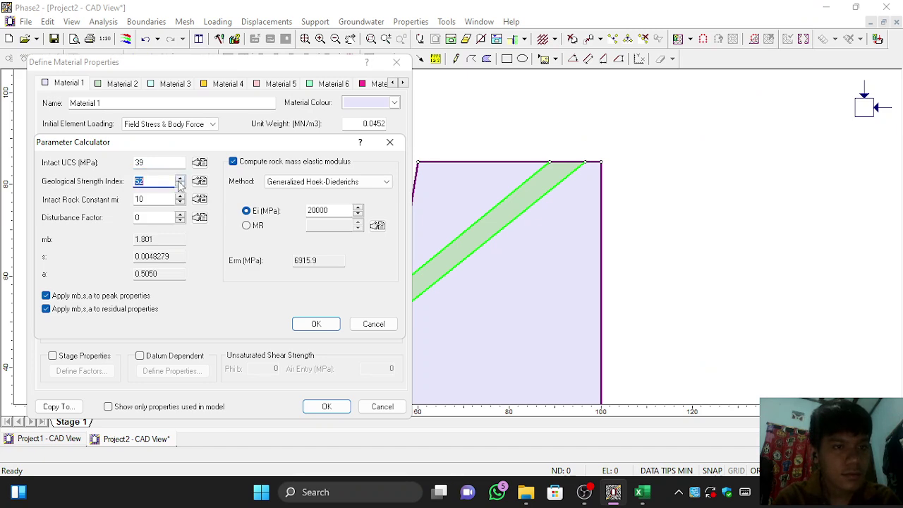
Copy Material 1's intact rock constant mi from the Excel sheet and set it in the Phase2 calculator to 29
{"action": "left_click", "coordinate": [643, 493]}
{"action": "double_click", "coordinate": [398, 367]}
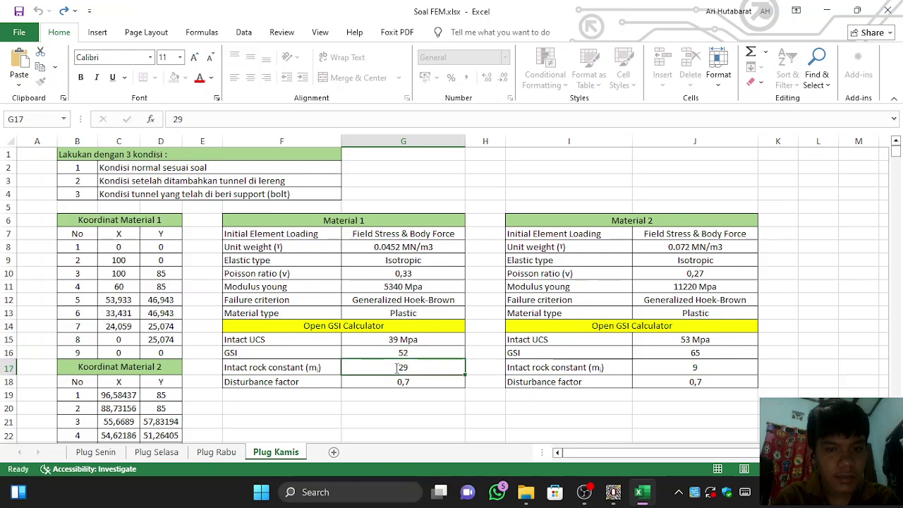
{"action": "double_click", "coordinate": [402, 367]}
{"action": "key", "text": "ctrl+c"}
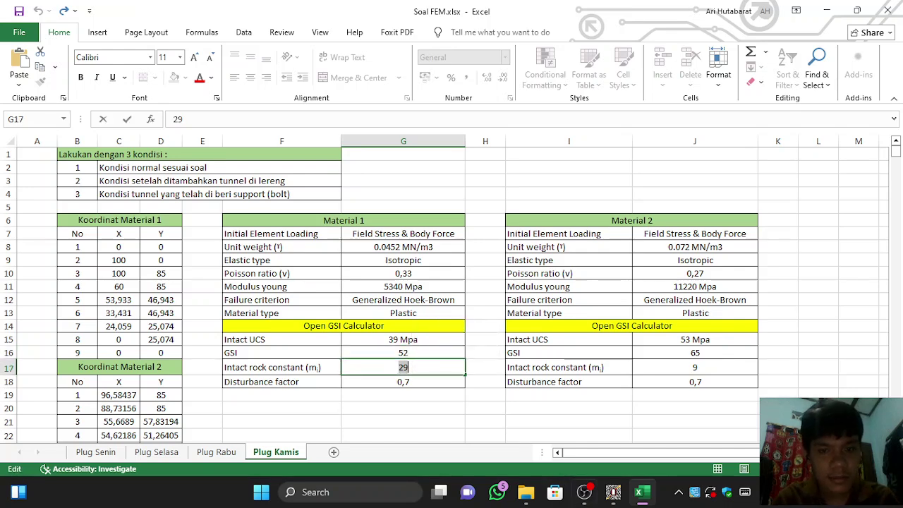
{"action": "left_click", "coordinate": [613, 492]}
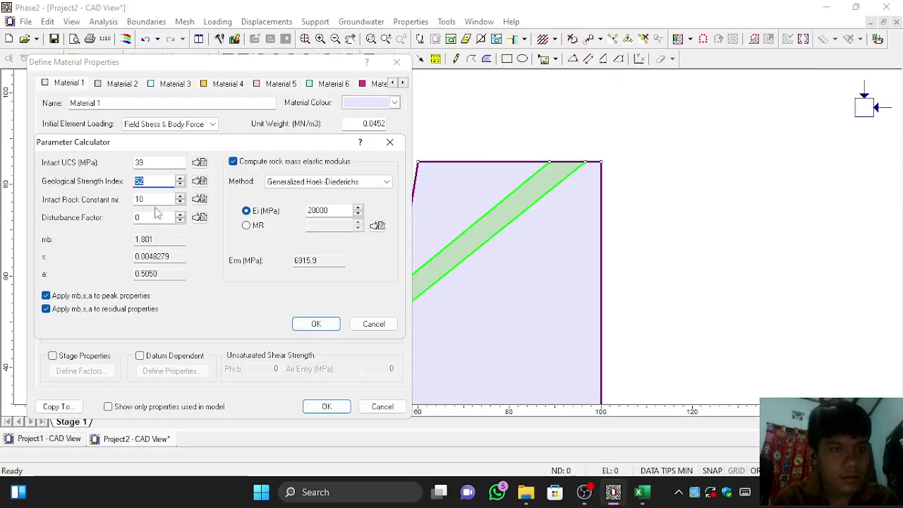
{"action": "key", "text": "Tab"}
{"action": "key", "text": "ctrl+v"}
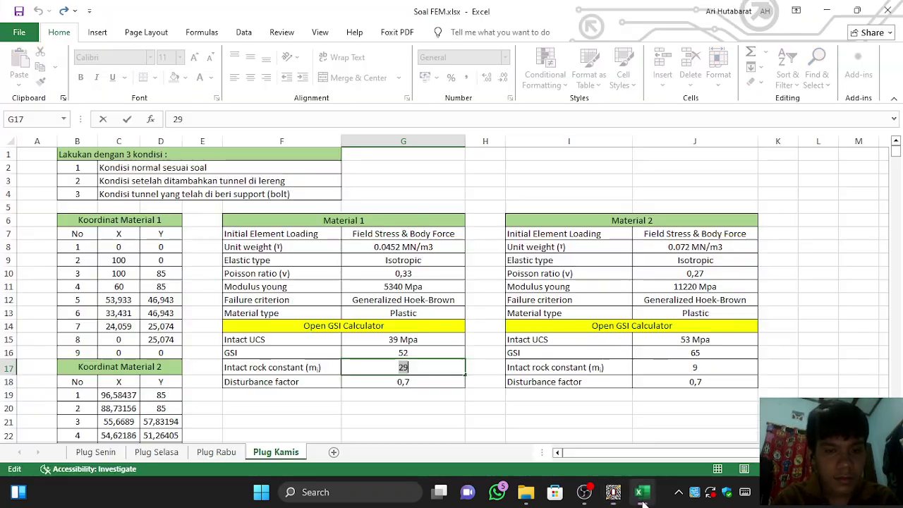
Look up Material 1's disturbance factor in the Excel sheet and set it in the Phase2 calculator to 0.7
{"action": "left_click", "coordinate": [642, 494]}
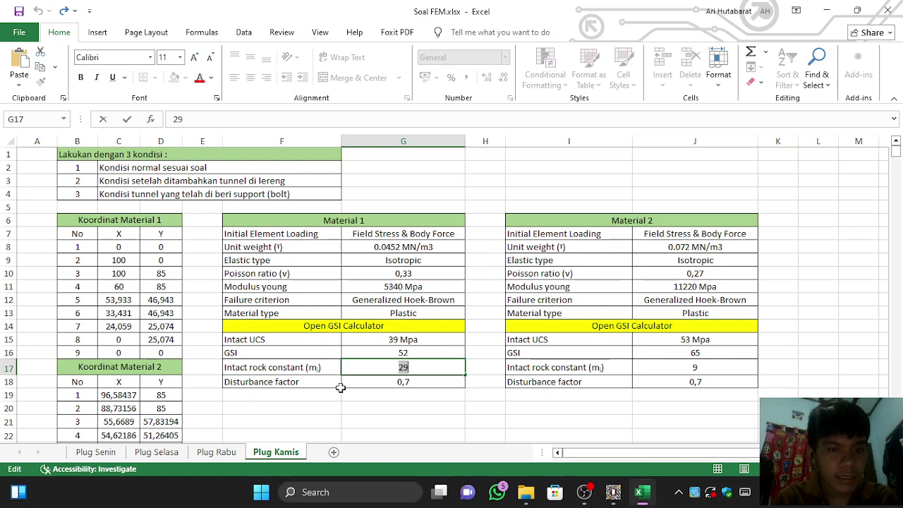
{"action": "left_click", "coordinate": [396, 381]}
{"action": "double_click", "coordinate": [395, 381]}
{"action": "left_click", "coordinate": [643, 494]}
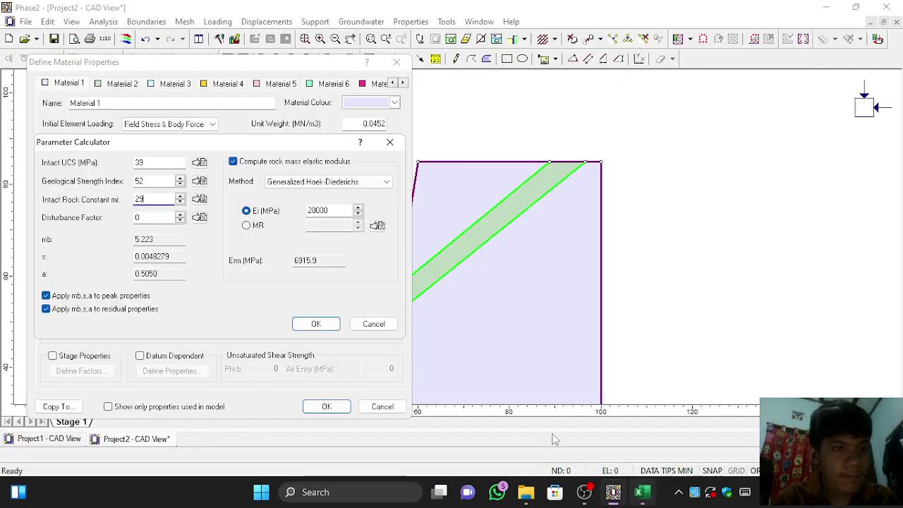
{"action": "left_click", "coordinate": [148, 217]}
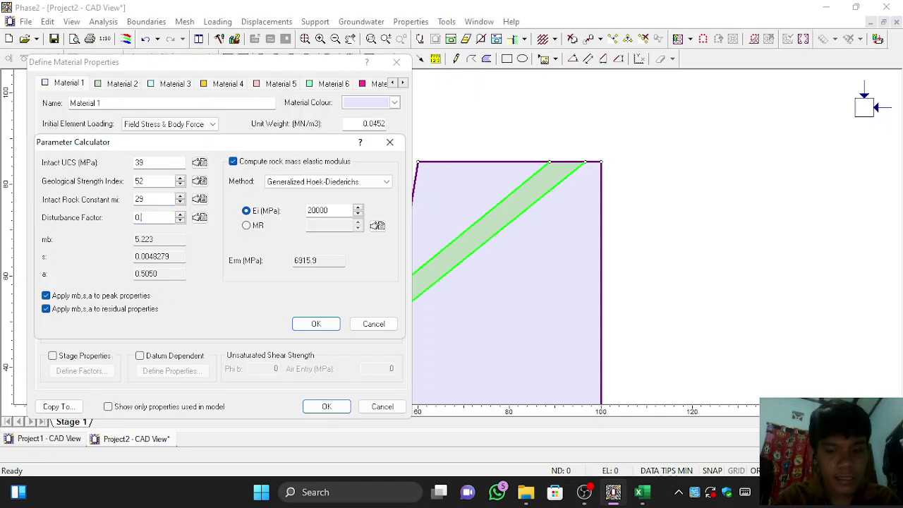
{"action": "type", "text": ".7"}
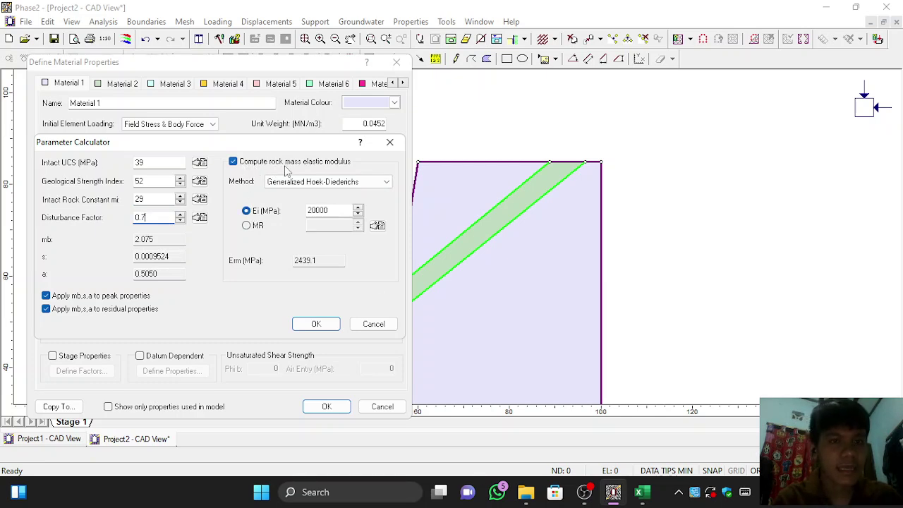
Turn off computing the rock mass elastic modulus, then apply the calculated parameters and save Material 1's properties
{"action": "left_click", "coordinate": [234, 162]}
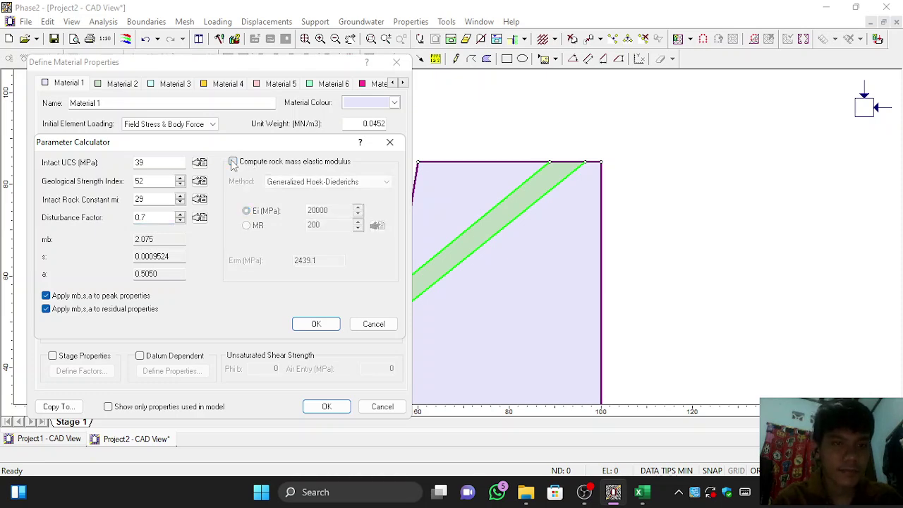
{"action": "left_click", "coordinate": [319, 325]}
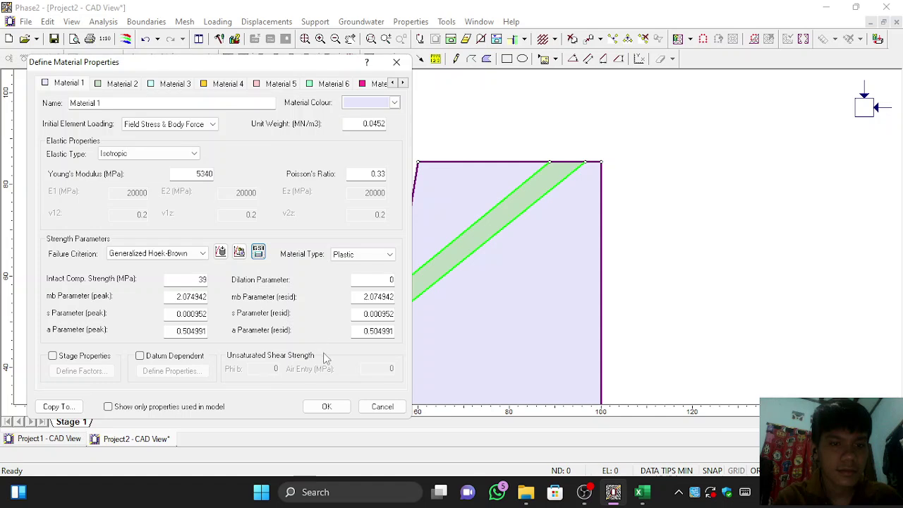
{"action": "left_click", "coordinate": [326, 407]}
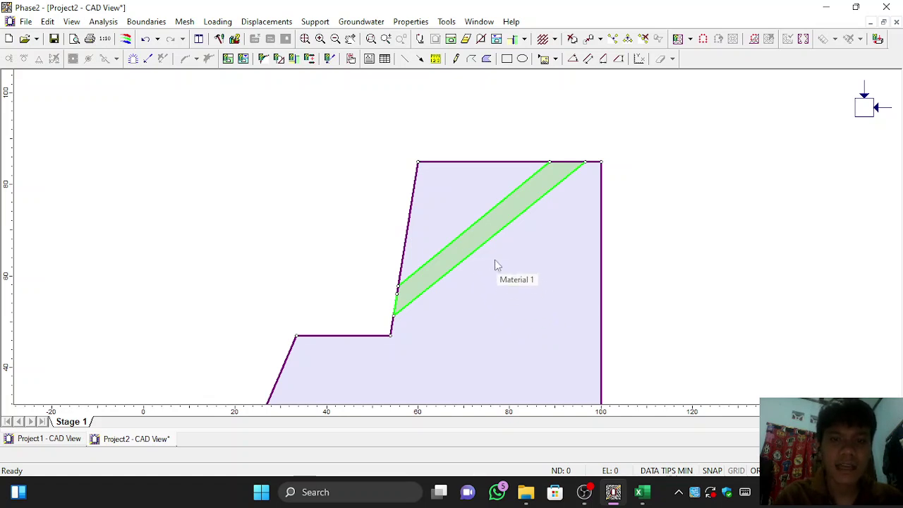
Open the material properties of the green Material 2 band and consult the Material 2 table in the Excel sheet
{"action": "right_click", "coordinate": [479, 237]}
{"action": "left_click", "coordinate": [521, 301]}
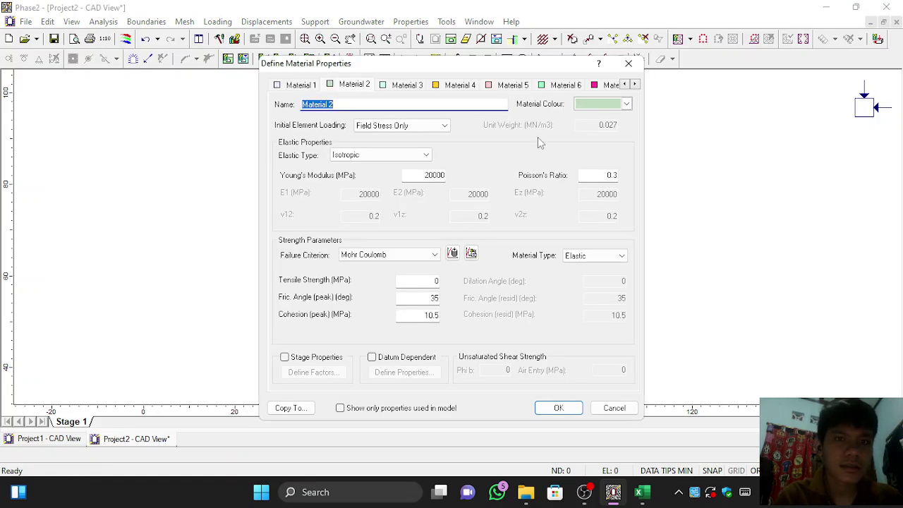
{"action": "left_click_drag", "start_coordinate": [526, 70], "coordinate": [330, 48]}
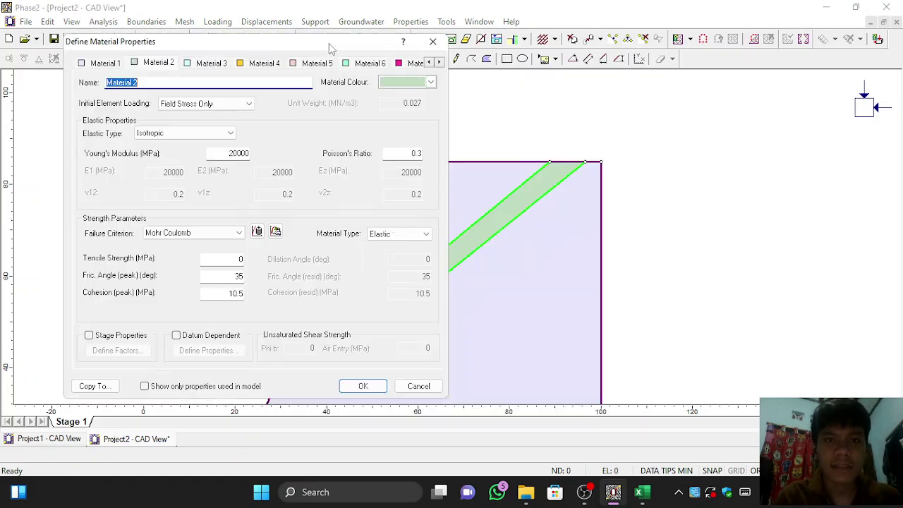
{"action": "left_click", "coordinate": [642, 492]}
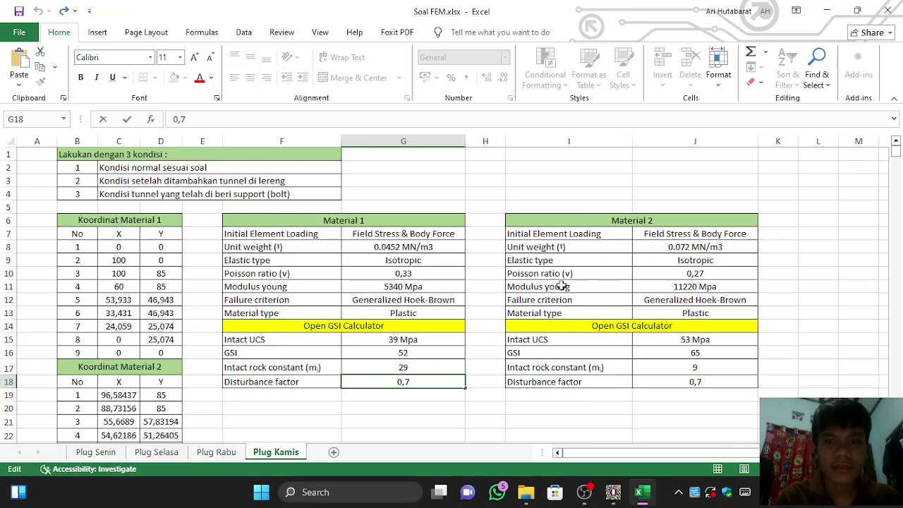
{"action": "left_click", "coordinate": [584, 491]}
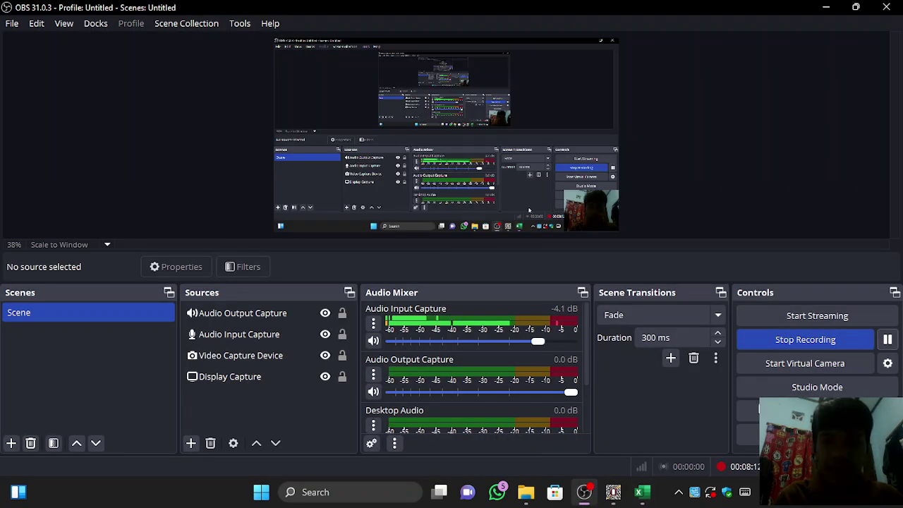
Apply the Material 2 values in Phase2: 0.072 MN/m3, 11220 MPa, Poisson's ratio 0.27, plastic Generalized Hoek-Brown, UCS 53 MPa, GSI 65, mi 9, disturbance factor 0.7
{"action": "left_click", "coordinate": [616, 492]}
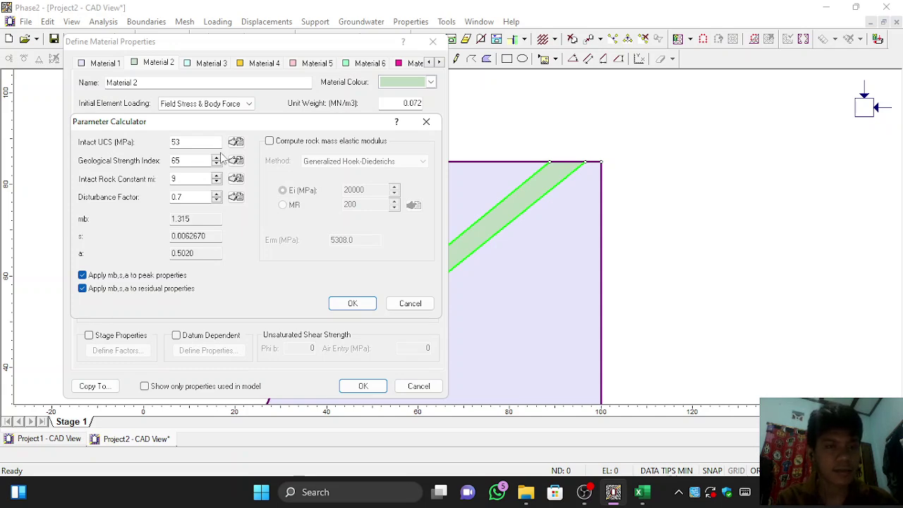
{"action": "left_click", "coordinate": [354, 303]}
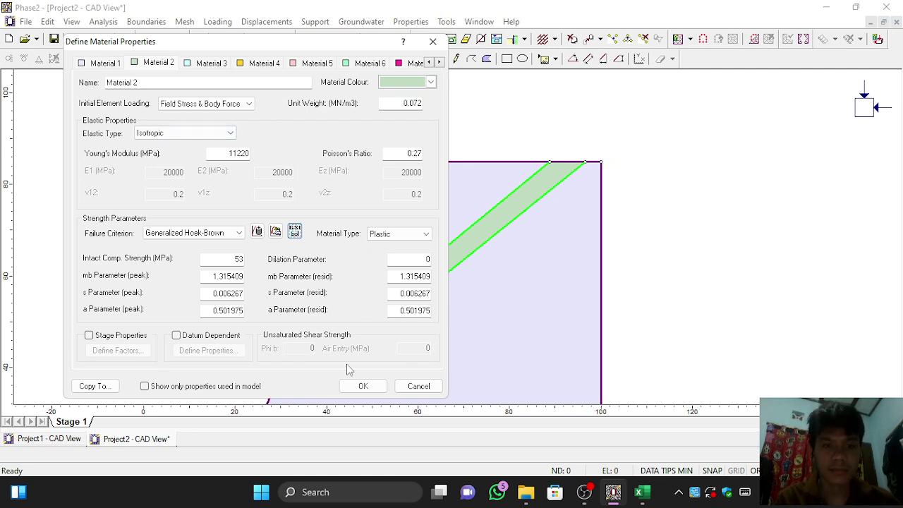
{"action": "left_click", "coordinate": [365, 387]}
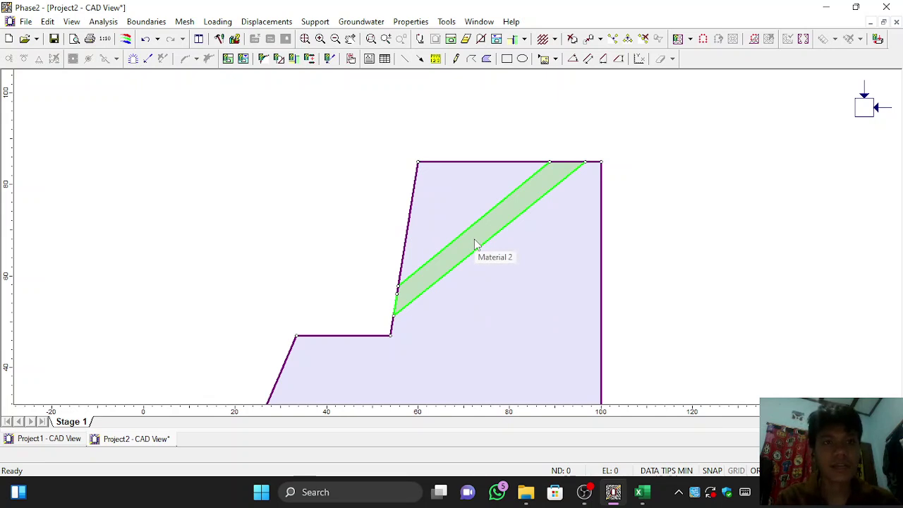
{"action": "left_click", "coordinate": [186, 22]}
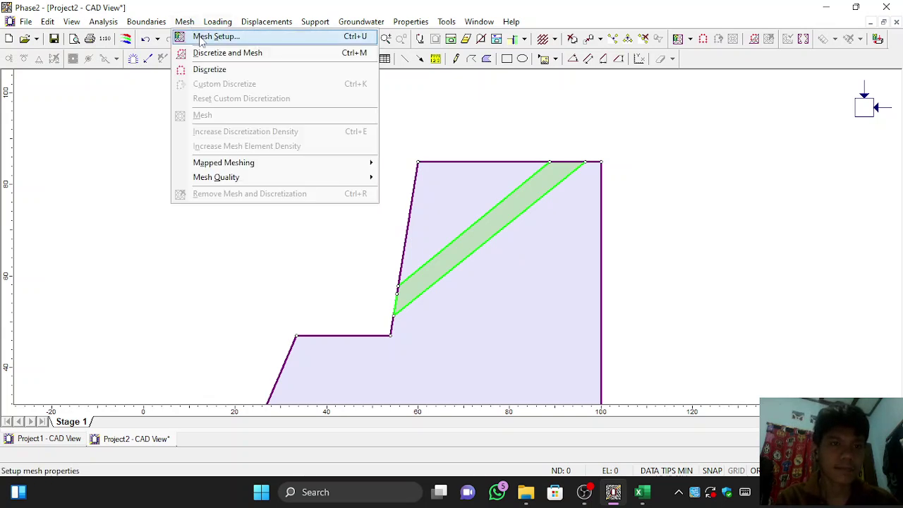
{"action": "left_click", "coordinate": [201, 39]}
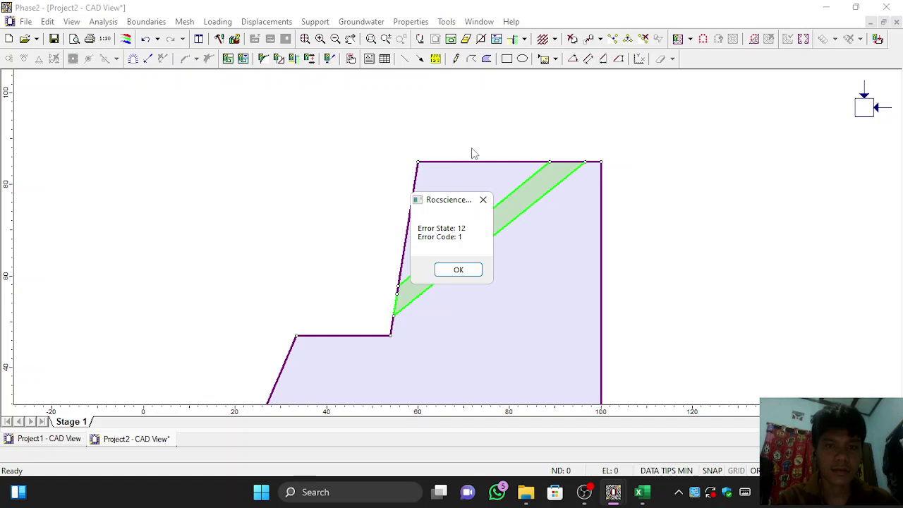
{"action": "left_click", "coordinate": [483, 200]}
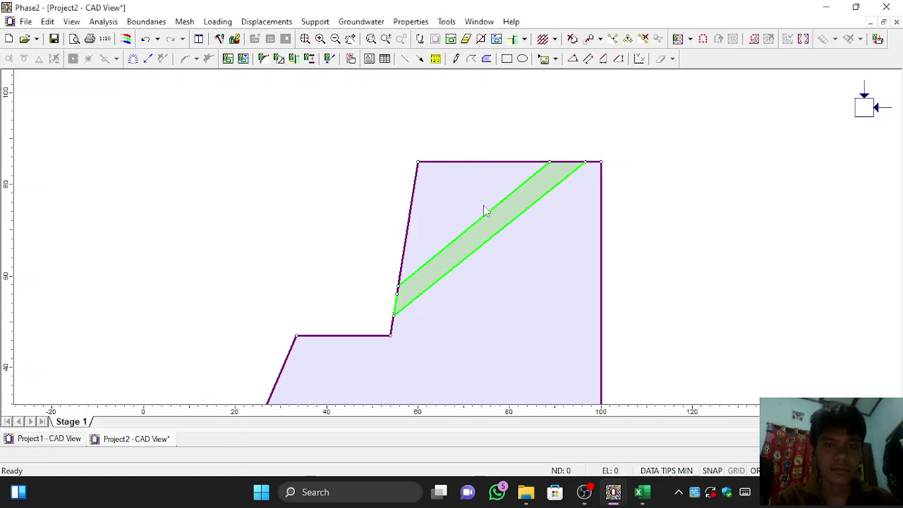
Set up the mesh with a Uniform mesh type and 6 Noded Triangles as the element type
{"action": "left_click", "coordinate": [185, 21]}
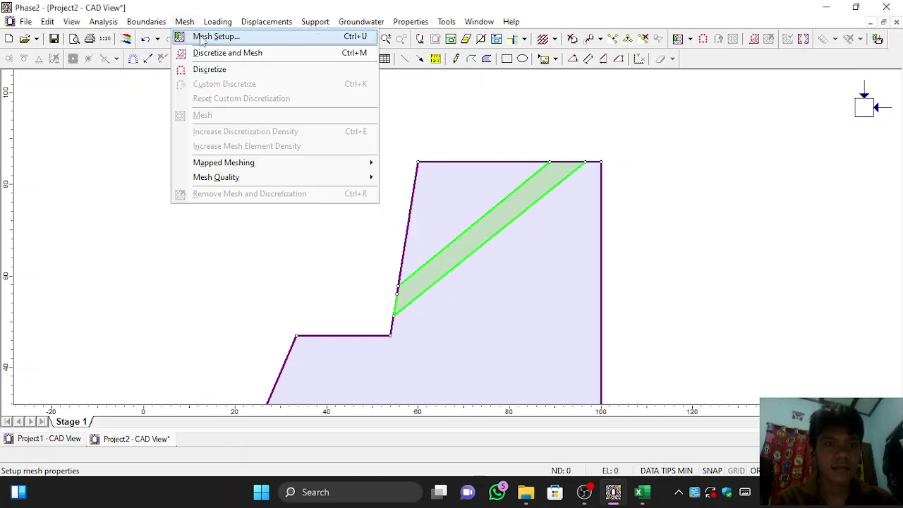
{"action": "left_click", "coordinate": [202, 38]}
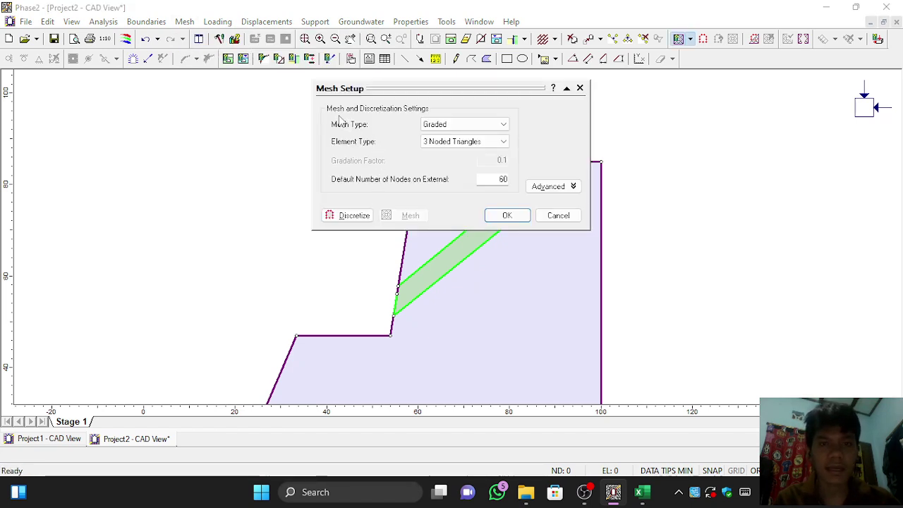
{"action": "left_click", "coordinate": [477, 127]}
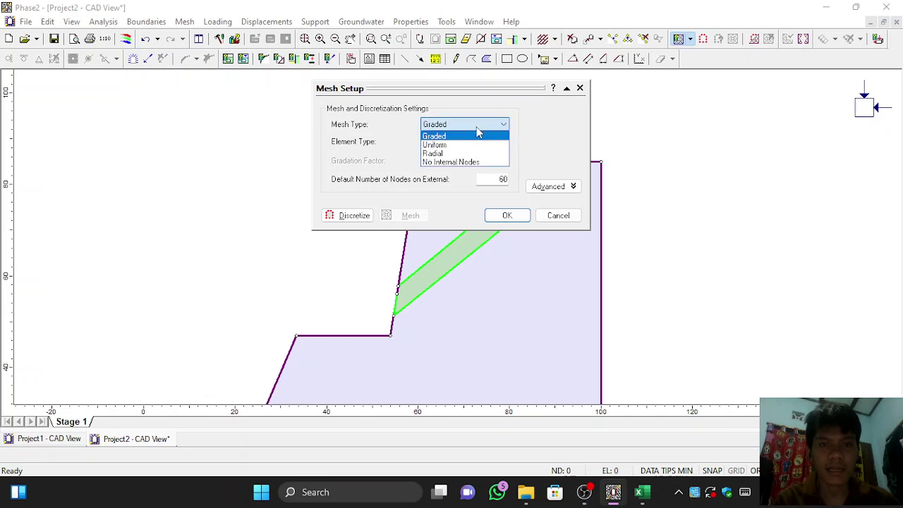
{"action": "left_click", "coordinate": [473, 145]}
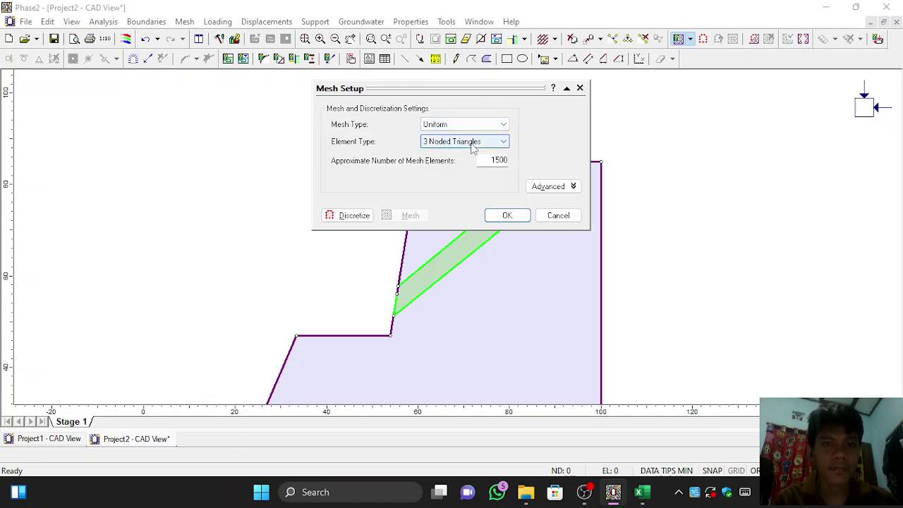
{"action": "left_click", "coordinate": [445, 144]}
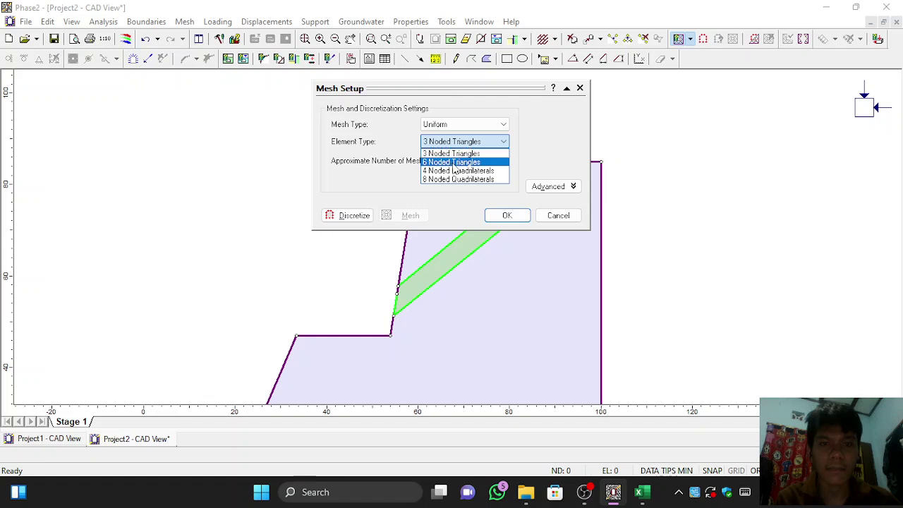
{"action": "left_click", "coordinate": [454, 162]}
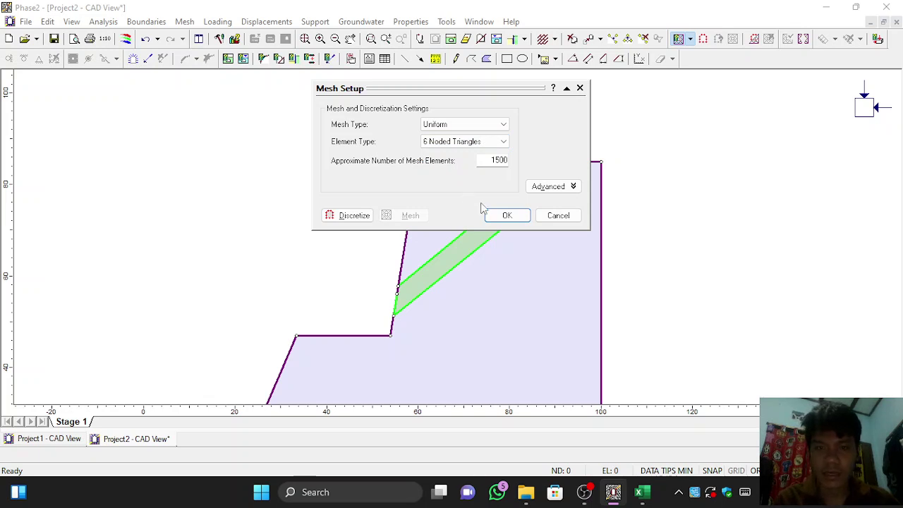
{"action": "left_click", "coordinate": [505, 217]}
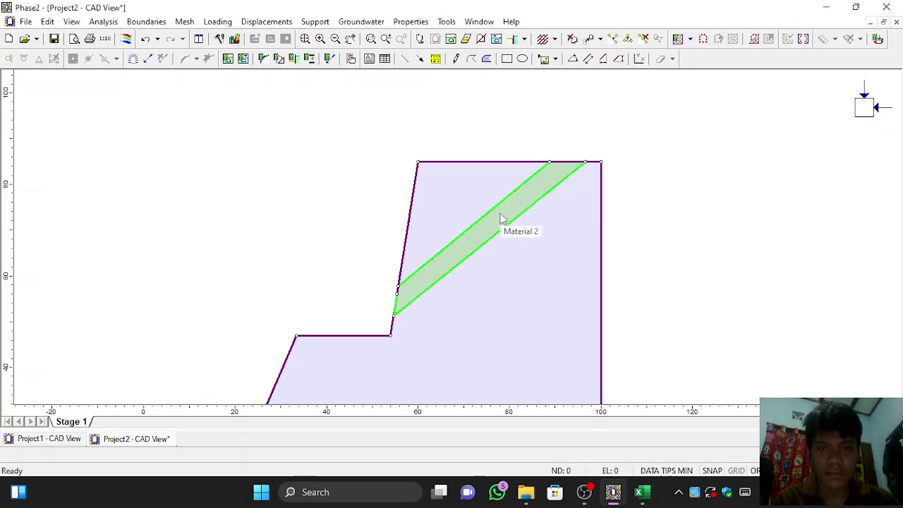
Discretize and mesh the whole slope model, then inspect the mesh around the Material 2 band
{"action": "left_click", "coordinate": [185, 22]}
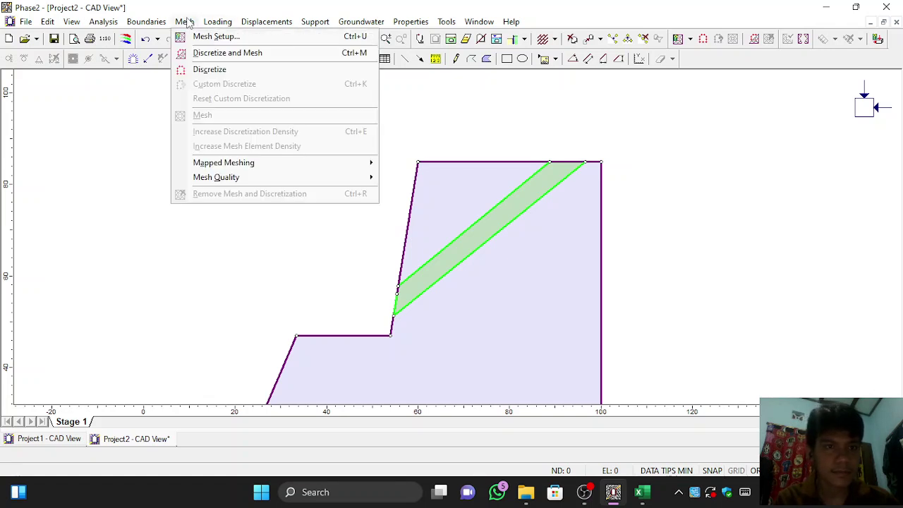
{"action": "left_click", "coordinate": [228, 59]}
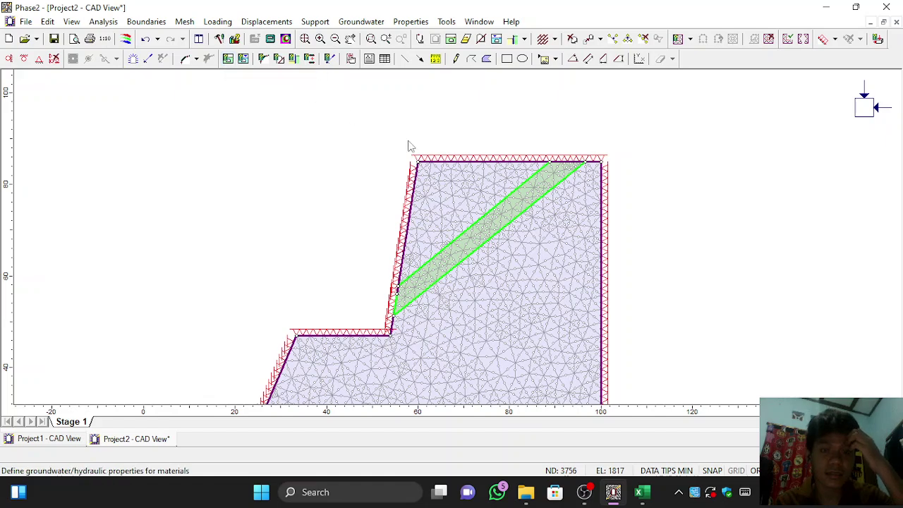
{"action": "scroll", "coordinate": [471, 167], "scroll_direction": "down", "scroll_amount": 2}
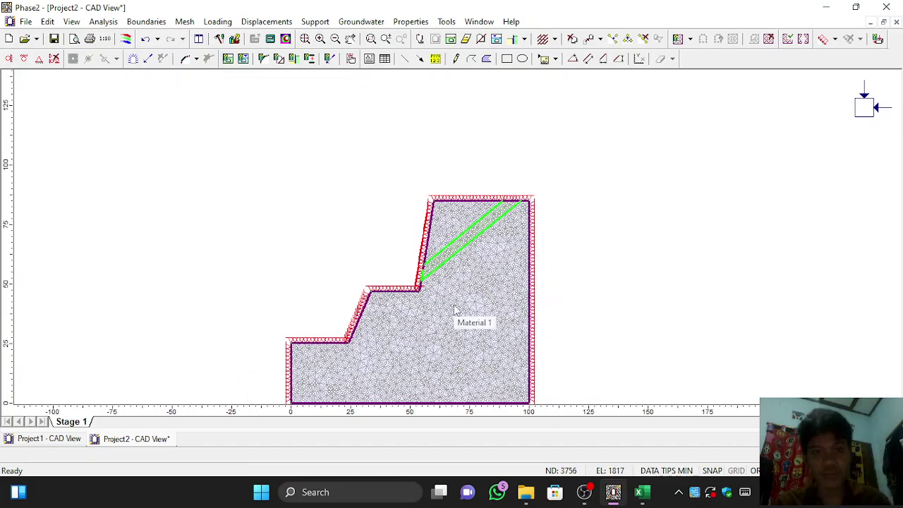
{"action": "scroll", "coordinate": [455, 311], "scroll_direction": "up", "scroll_amount": 2}
{"action": "scroll", "coordinate": [455, 311], "scroll_direction": "up", "scroll_amount": 2}
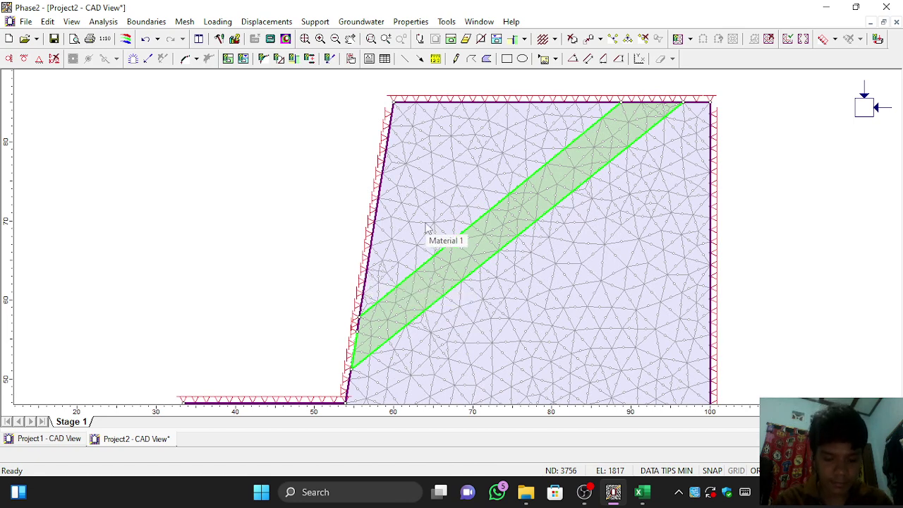
{"action": "scroll", "coordinate": [423, 204], "scroll_direction": "down", "scroll_amount": 2}
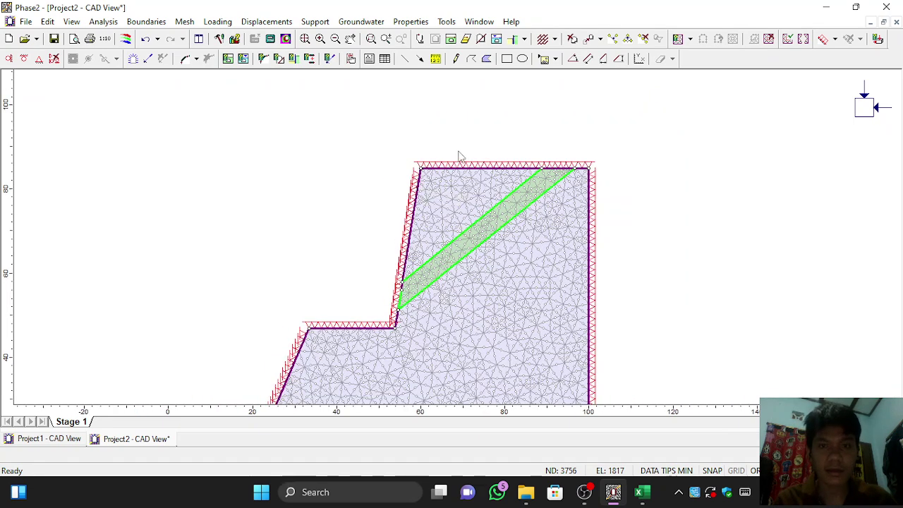
Free the displacement restraints along the slope's lowest horizontal bench
{"action": "left_click", "coordinate": [350, 38]}
{"action": "left_click_drag", "start_coordinate": [427, 131], "coordinate": [433, 83]}
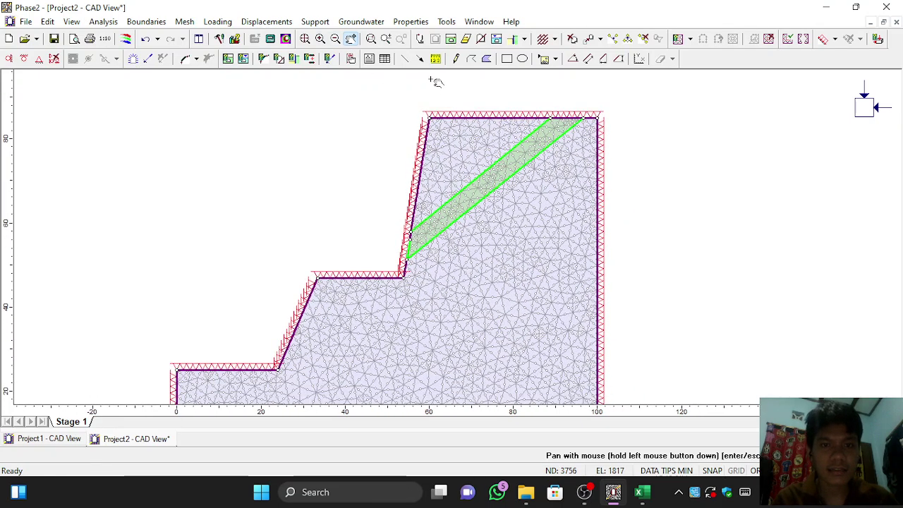
{"action": "left_click_drag", "start_coordinate": [393, 204], "coordinate": [449, 176]}
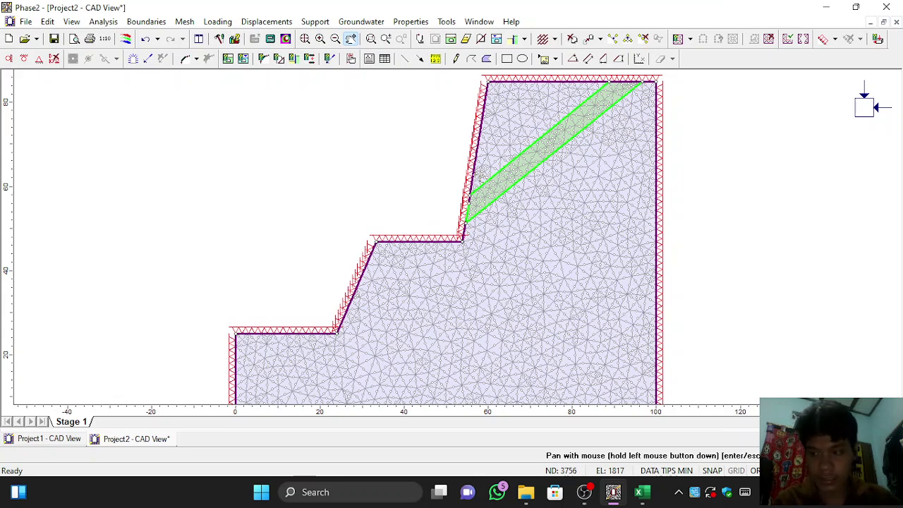
{"action": "left_click", "coordinate": [272, 23]}
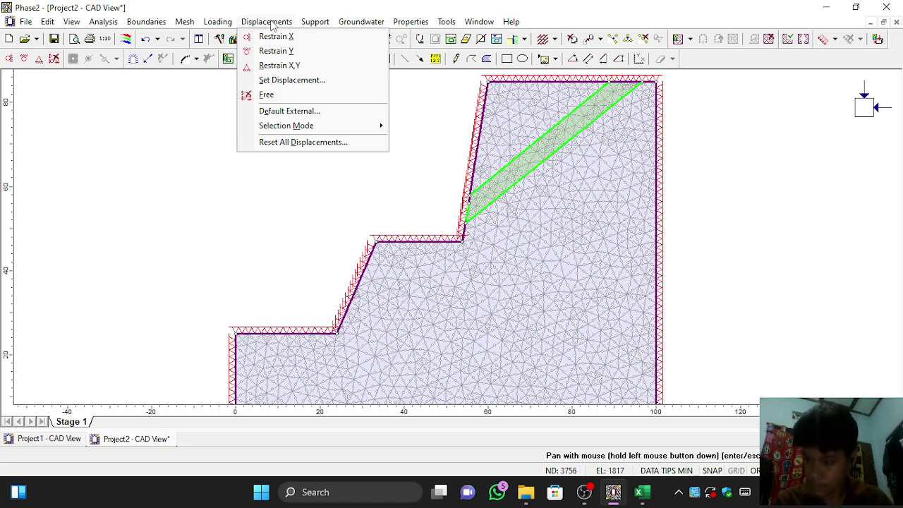
{"action": "left_click", "coordinate": [295, 93]}
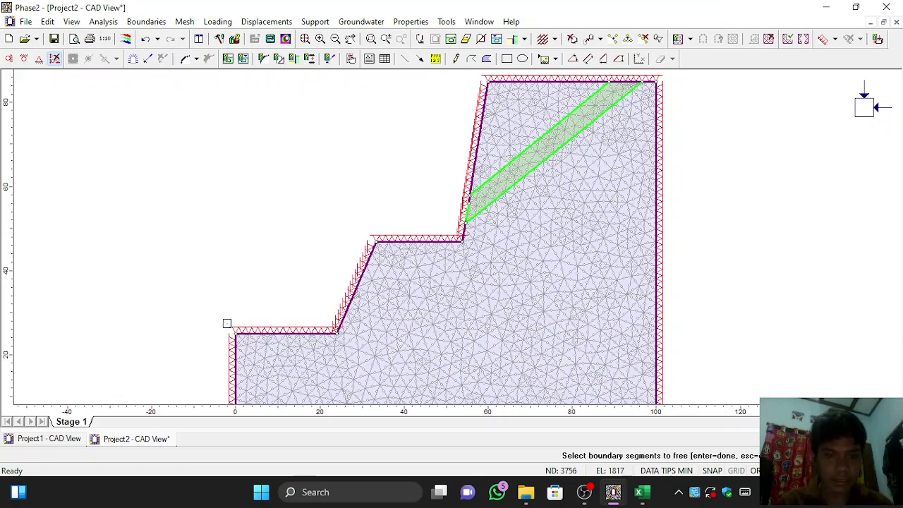
{"action": "left_click_drag", "start_coordinate": [226, 314], "coordinate": [341, 342]}
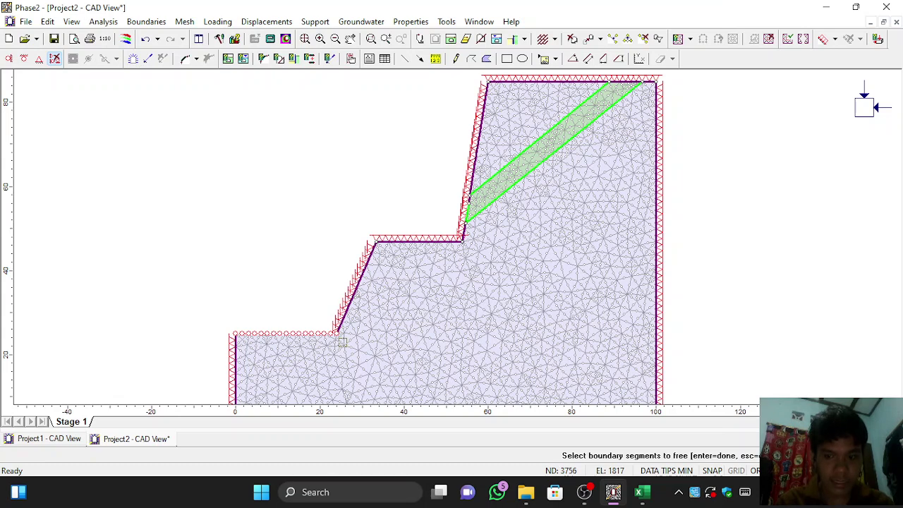
{"action": "key", "text": "Return"}
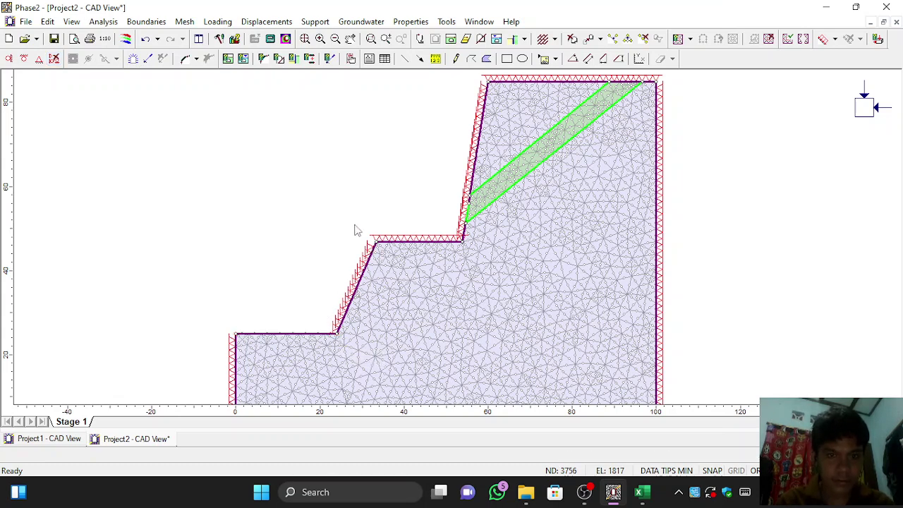
Free the displacement restraints on the inclined face between the lowest and middle benches
{"action": "left_click", "coordinate": [250, 26]}
{"action": "left_click", "coordinate": [282, 94]}
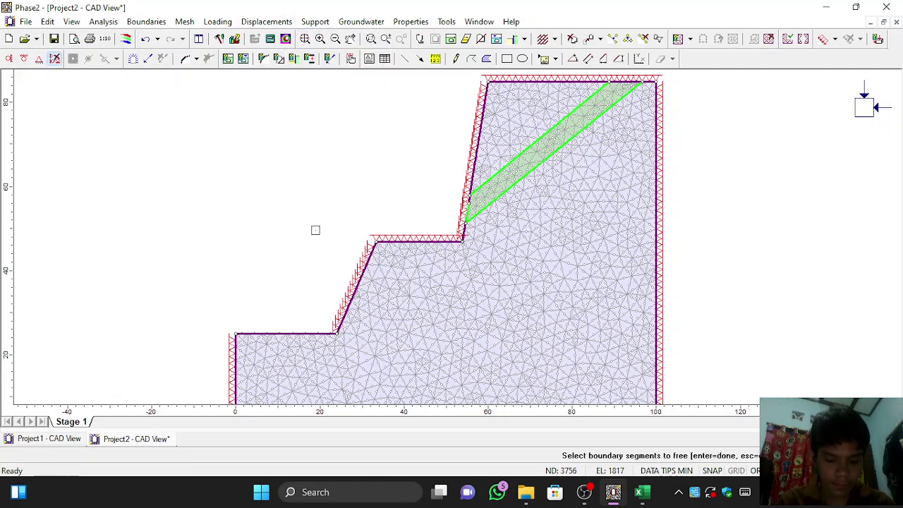
{"action": "left_click_drag", "start_coordinate": [330, 221], "coordinate": [383, 359]}
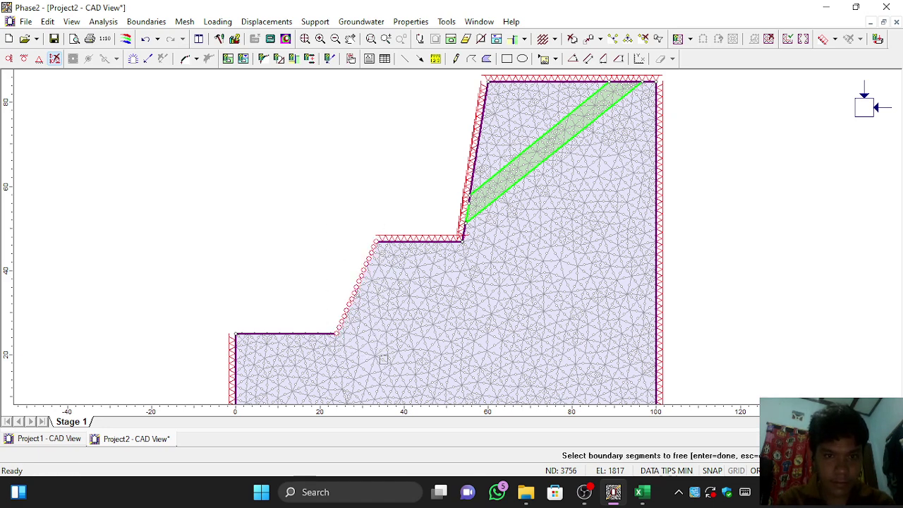
{"action": "key", "text": "Return"}
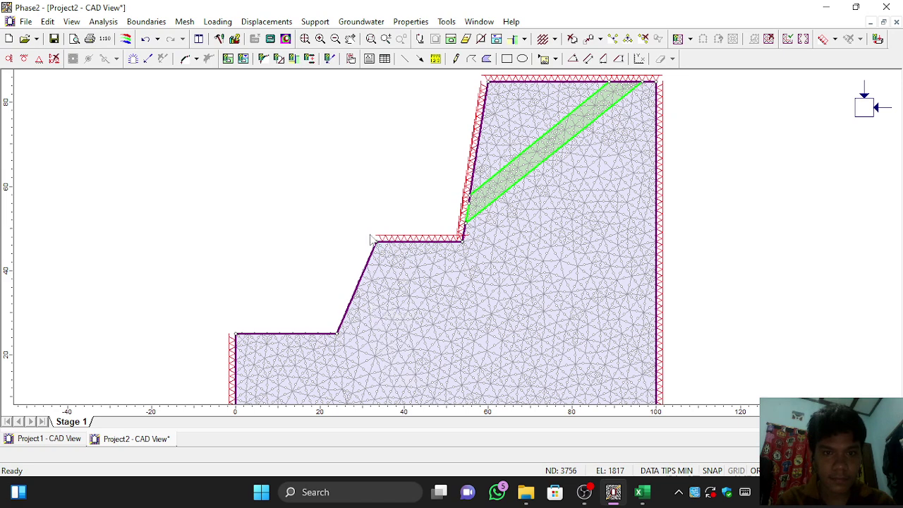
Free the displacement restraints along the slope's middle horizontal bench
{"action": "left_click", "coordinate": [262, 23]}
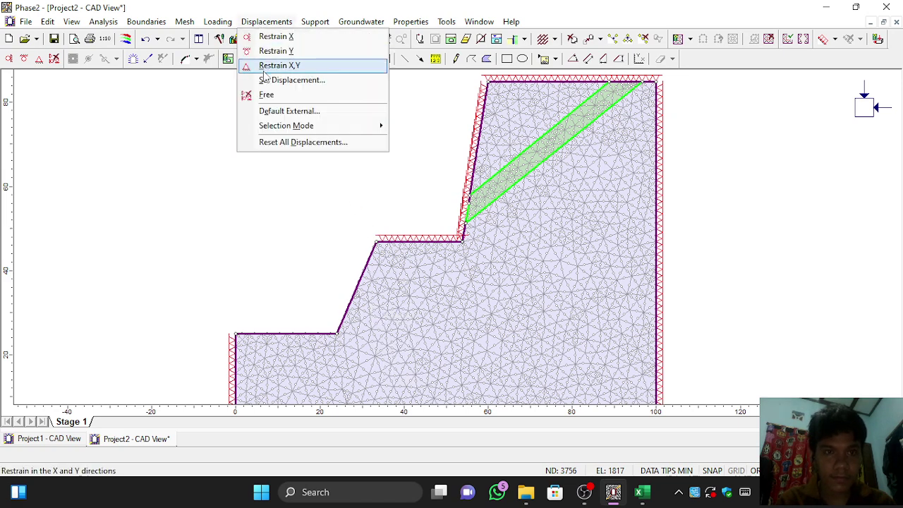
{"action": "left_click", "coordinate": [270, 97]}
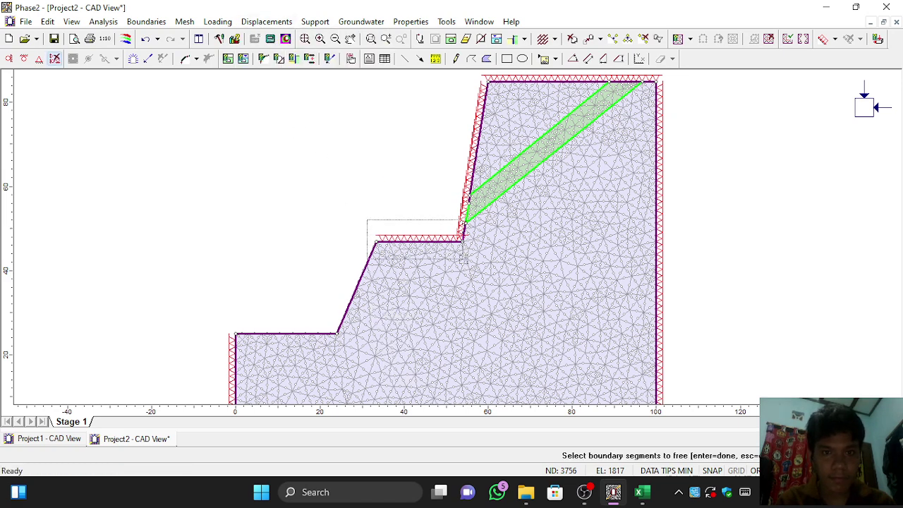
{"action": "left_click", "coordinate": [469, 263]}
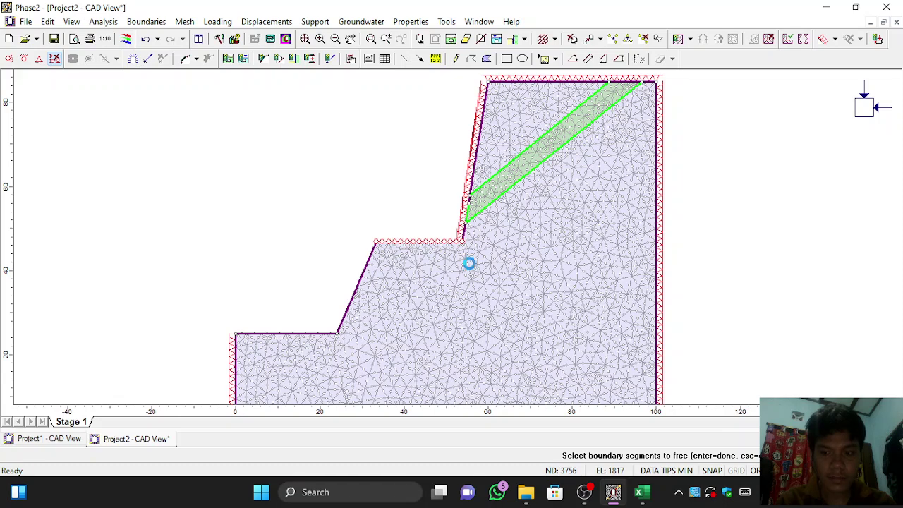
{"action": "key", "text": "Return"}
Free the displacement restraints on the steep upper slope face, including the end of the Material 2 band
{"action": "left_click", "coordinate": [266, 21]}
{"action": "left_click", "coordinate": [270, 96]}
{"action": "mouse_move", "coordinate": [452, 70]}
{"action": "left_mouse_down"}
{"action": "mouse_move", "coordinate": [484, 121]}
{"action": "mouse_move", "coordinate": [492, 262]}
{"action": "left_mouse_up"}
{"action": "key", "text": "Return"}
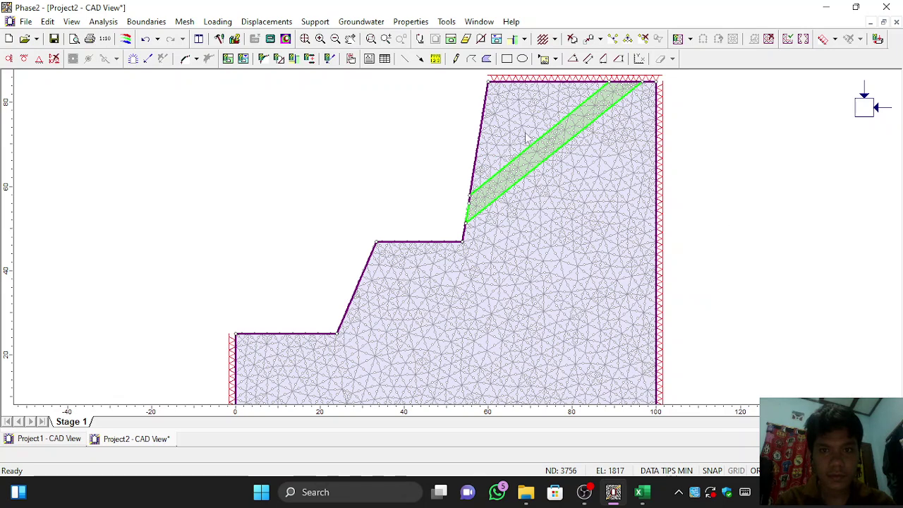
Free the displacement restraints along the horizontal crest at the top of the slope
{"action": "left_click", "coordinate": [351, 39]}
{"action": "left_click_drag", "start_coordinate": [700, 169], "coordinate": [704, 239]}
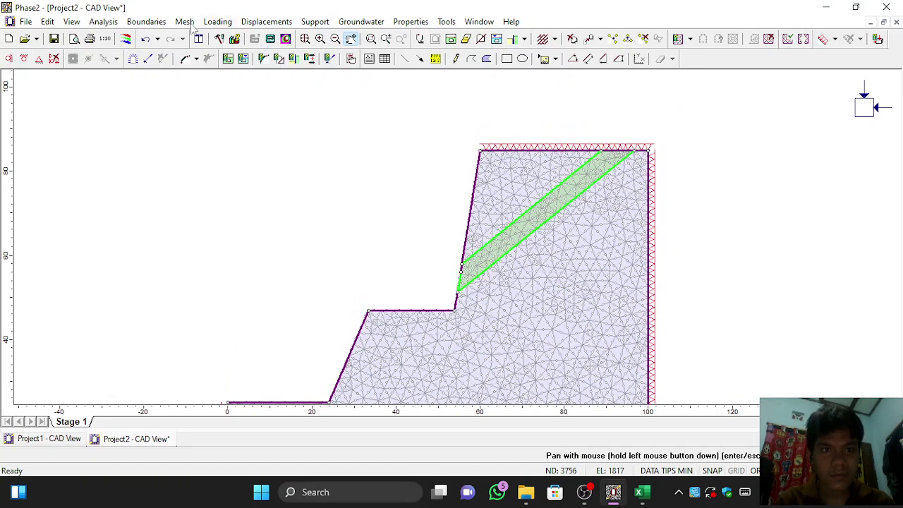
{"action": "left_click", "coordinate": [254, 22]}
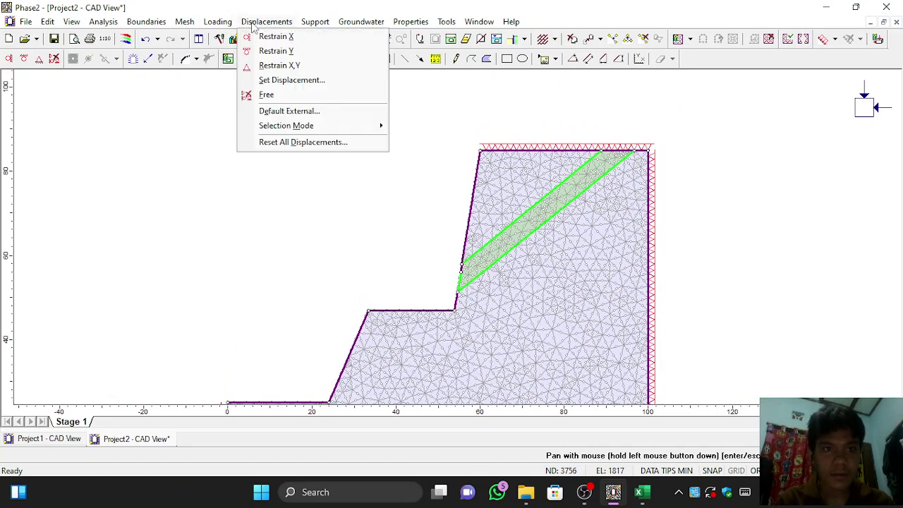
{"action": "left_click", "coordinate": [268, 94]}
{"action": "left_click_drag", "start_coordinate": [455, 130], "coordinate": [668, 174]}
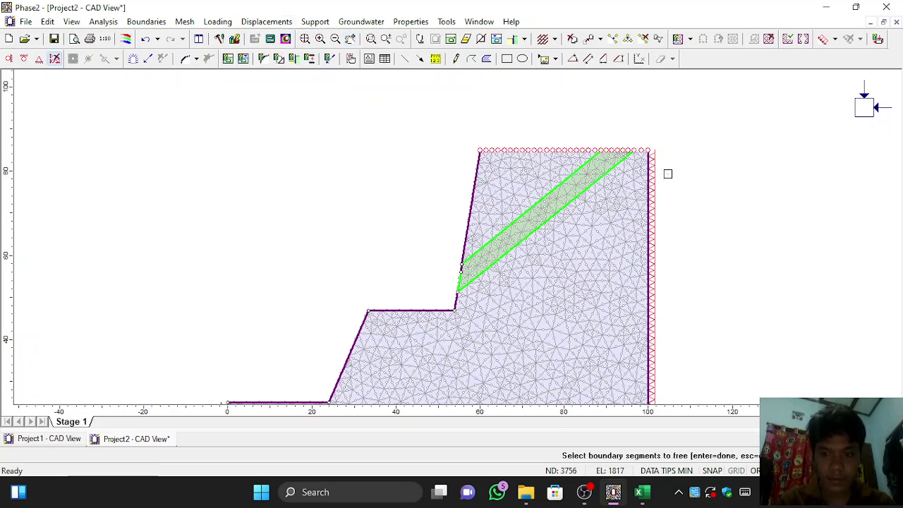
{"action": "key", "text": "Return"}
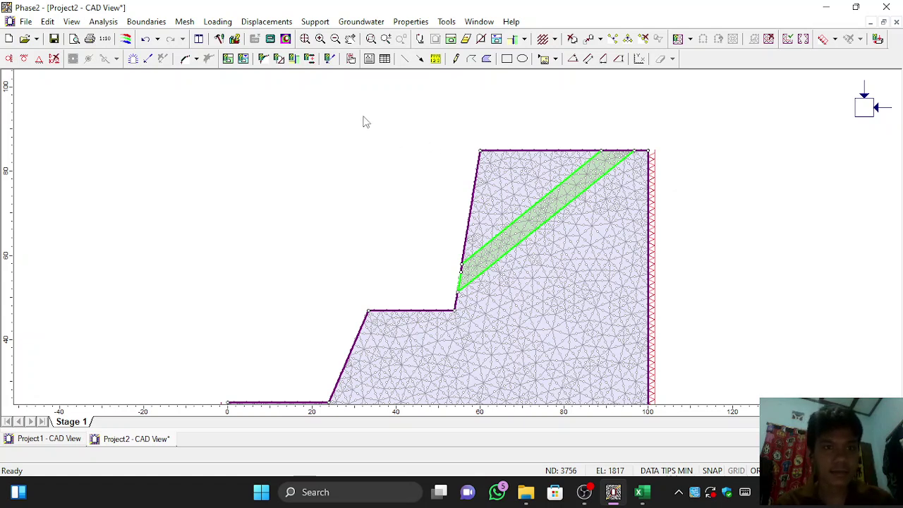
Set the field stress type to Gravity using the actual ground surface
{"action": "left_click", "coordinate": [225, 24]}
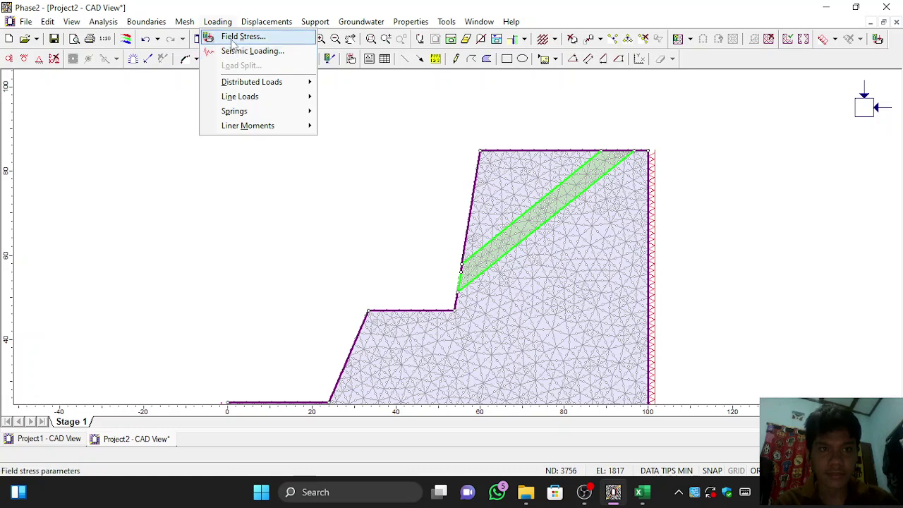
{"action": "left_click", "coordinate": [231, 37]}
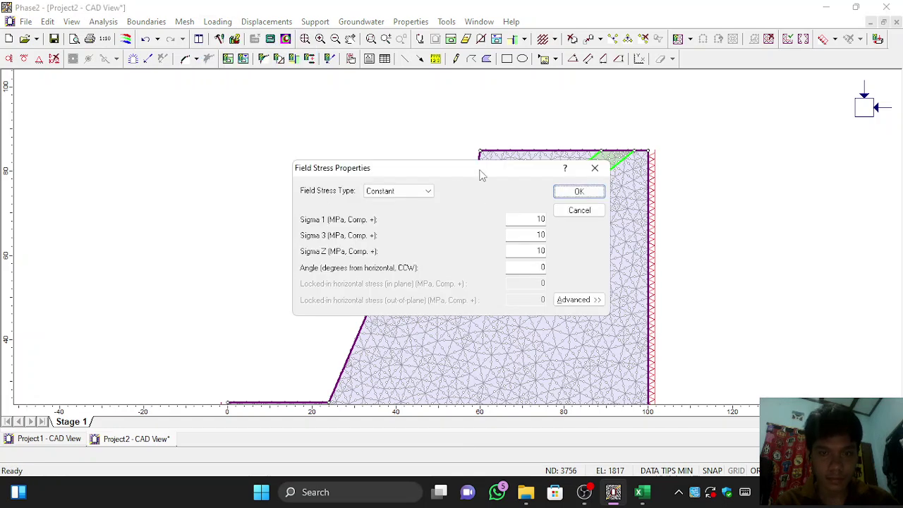
{"action": "left_click", "coordinate": [427, 191]}
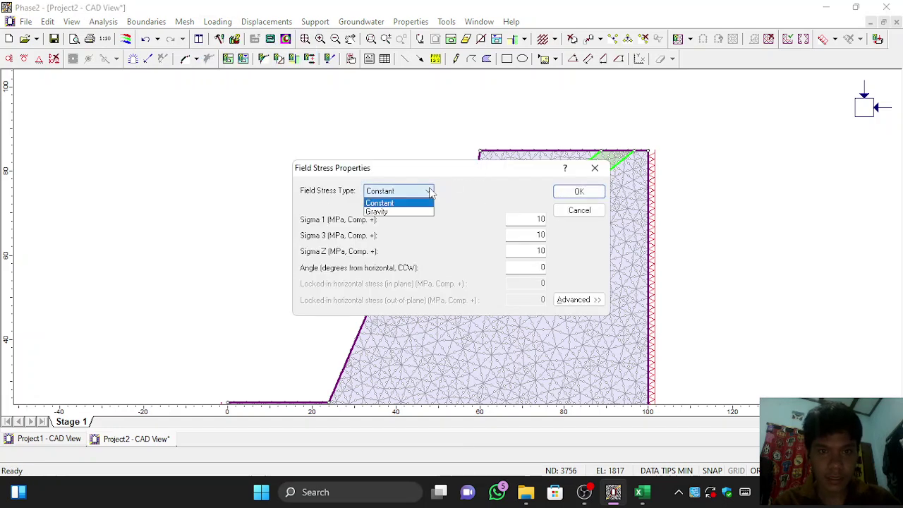
{"action": "left_click", "coordinate": [407, 212]}
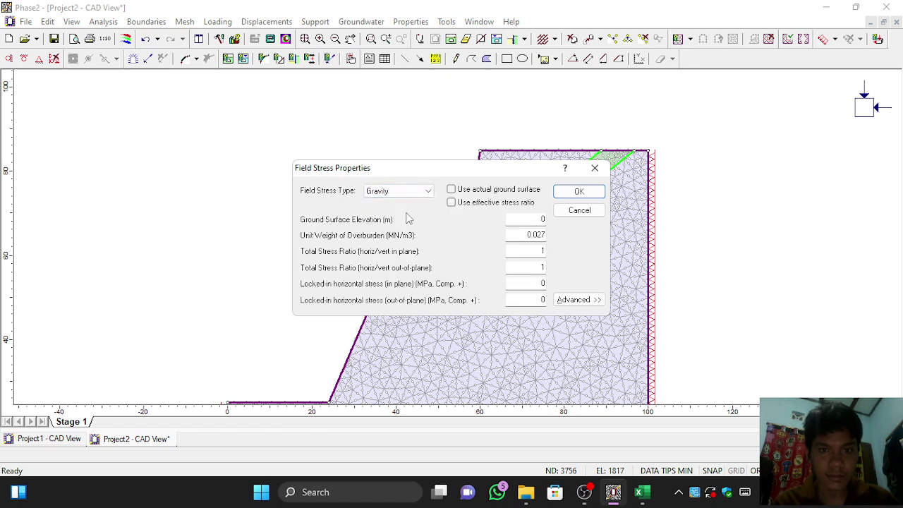
{"action": "left_click", "coordinate": [451, 191]}
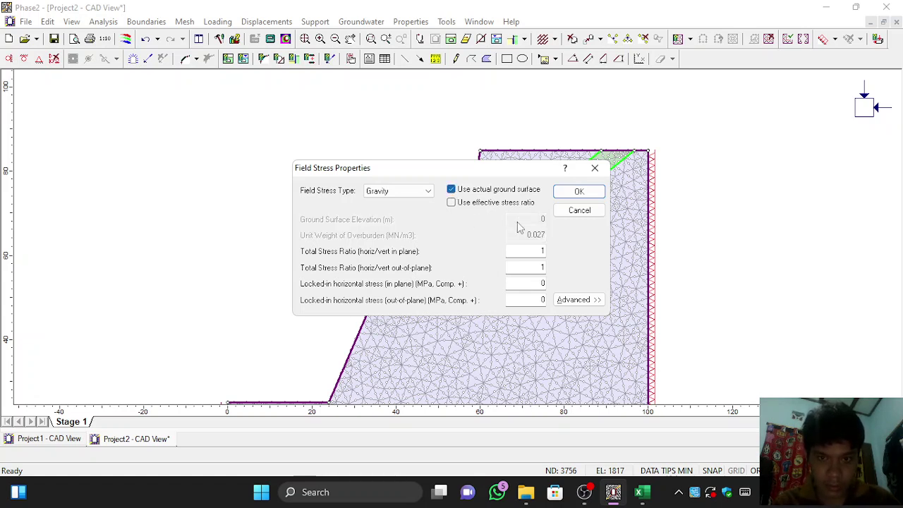
{"action": "left_click", "coordinate": [575, 192]}
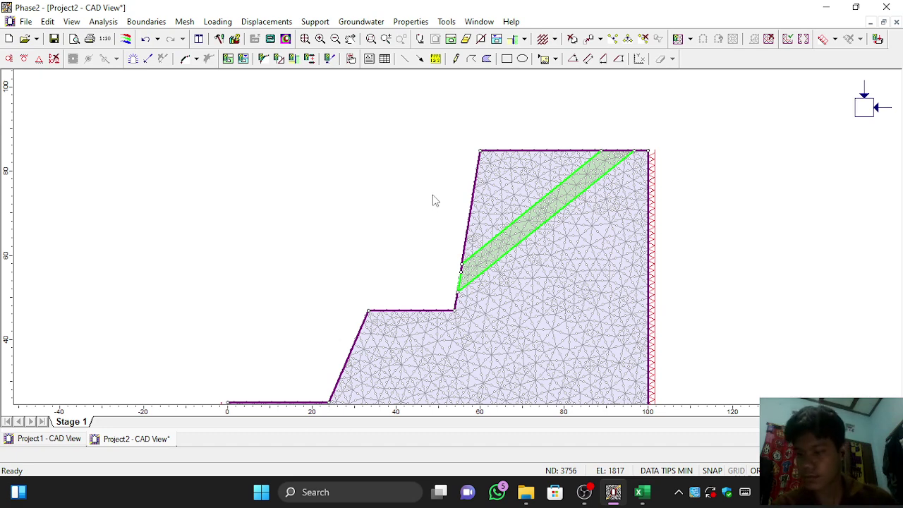
{"action": "left_click", "coordinate": [103, 22]}
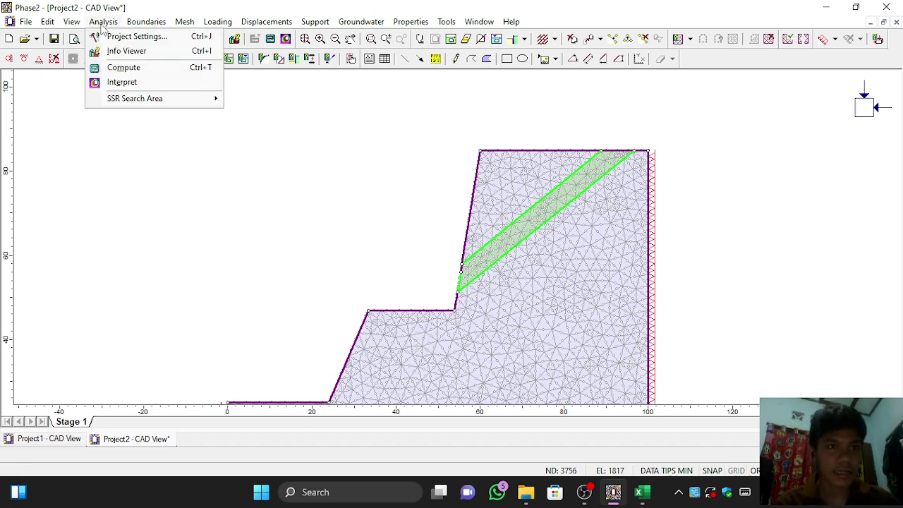
{"action": "left_click", "coordinate": [114, 37]}
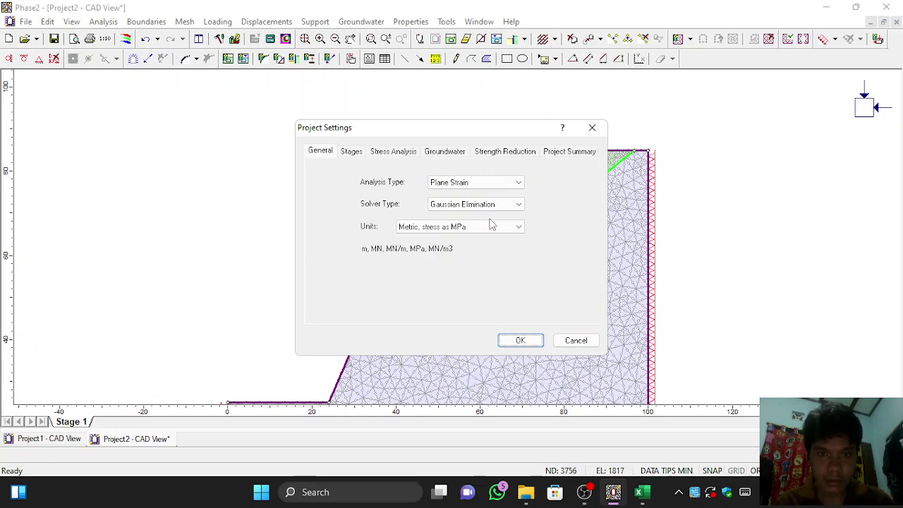
{"action": "left_click", "coordinate": [584, 492]}
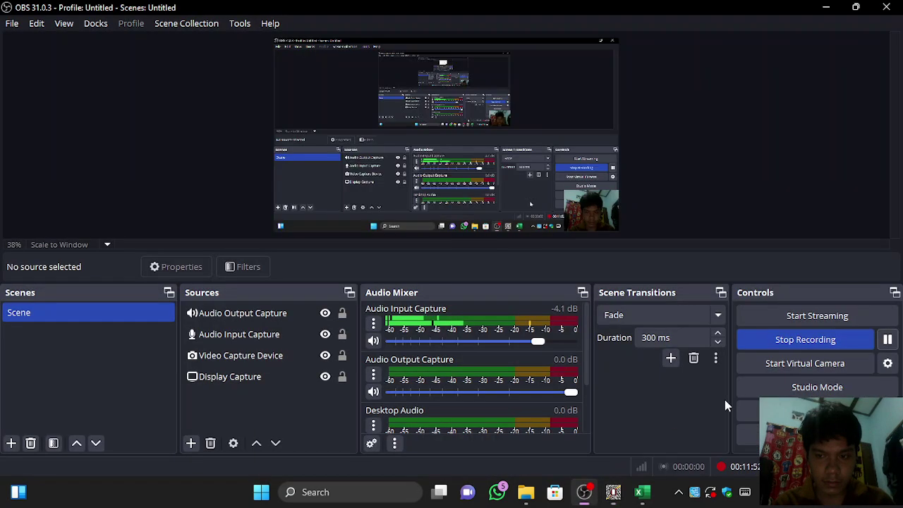
{"action": "left_click", "coordinate": [887, 341]}
{"action": "left_click", "coordinate": [888, 341]}
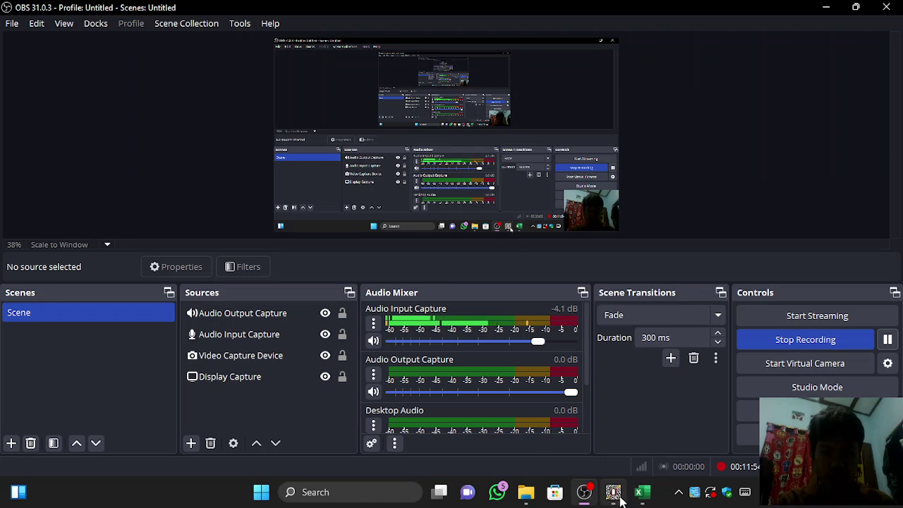
{"action": "left_click", "coordinate": [613, 492]}
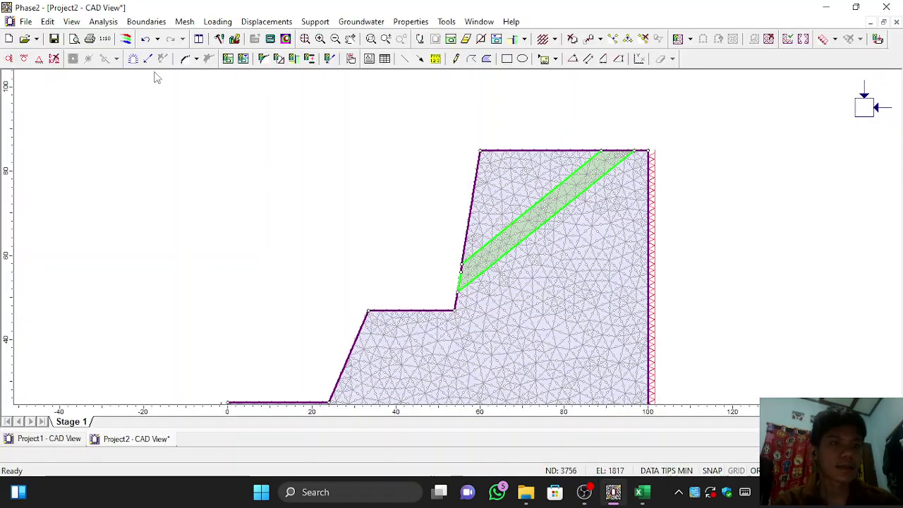
Set the maximum number of iterations for the stress analysis to 100 in the project settings
{"action": "left_click", "coordinate": [104, 22]}
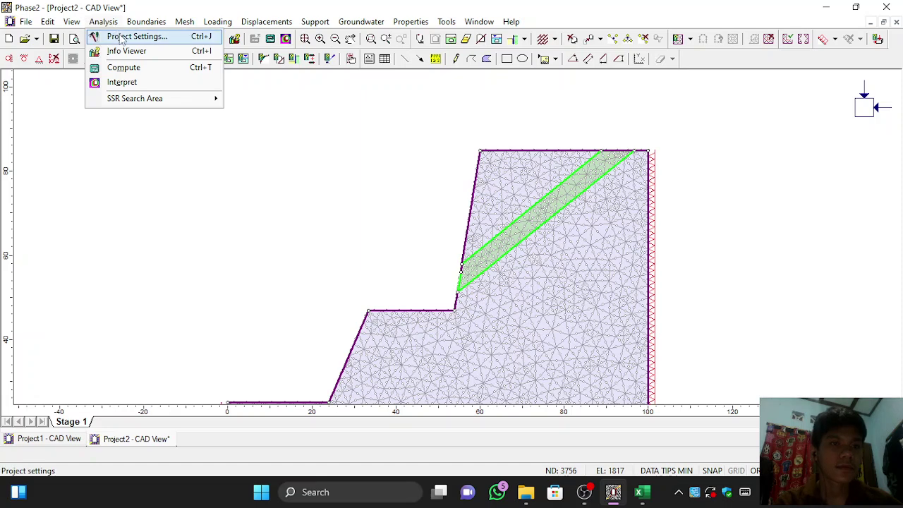
{"action": "left_click", "coordinate": [127, 37]}
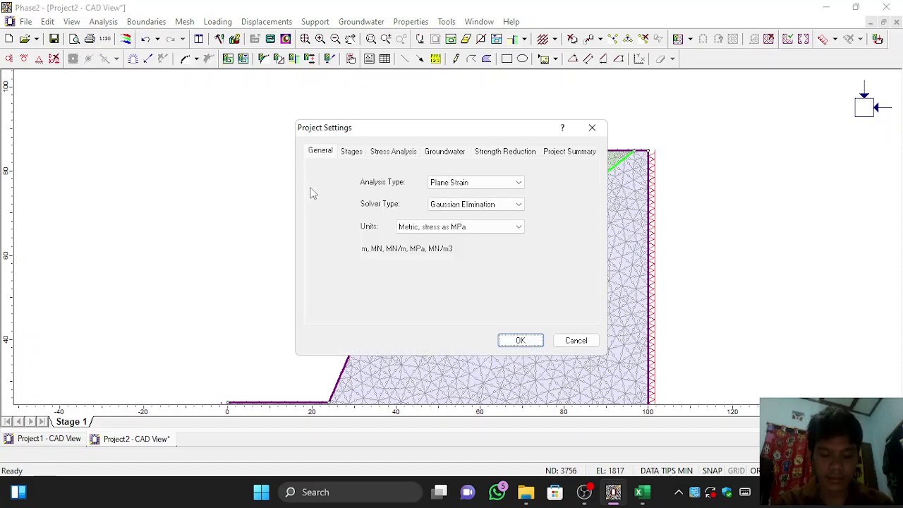
{"action": "left_click", "coordinate": [395, 152]}
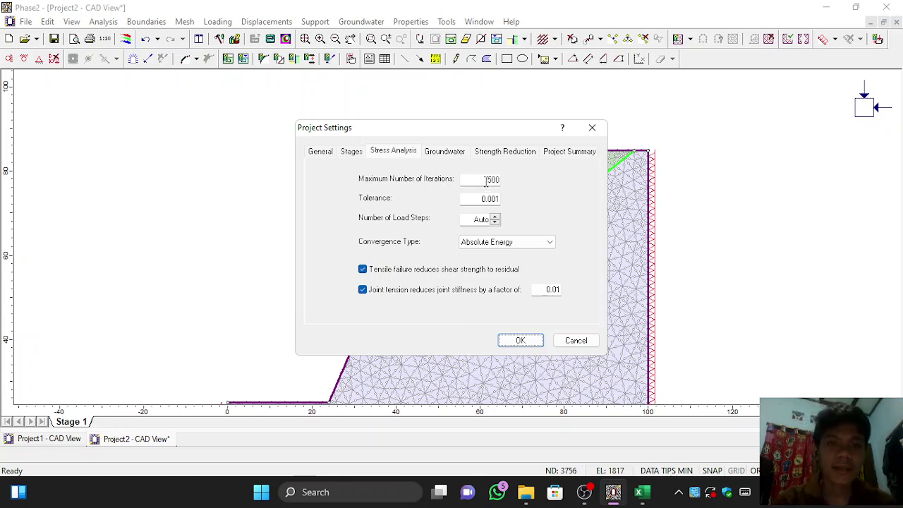
{"action": "left_click_drag", "start_coordinate": [485, 179], "coordinate": [512, 180]}
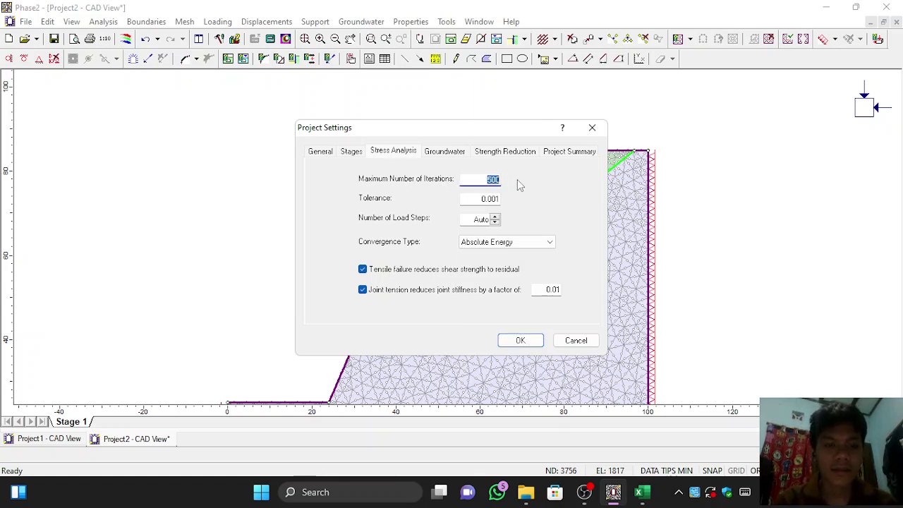
{"action": "type", "text": "10"}
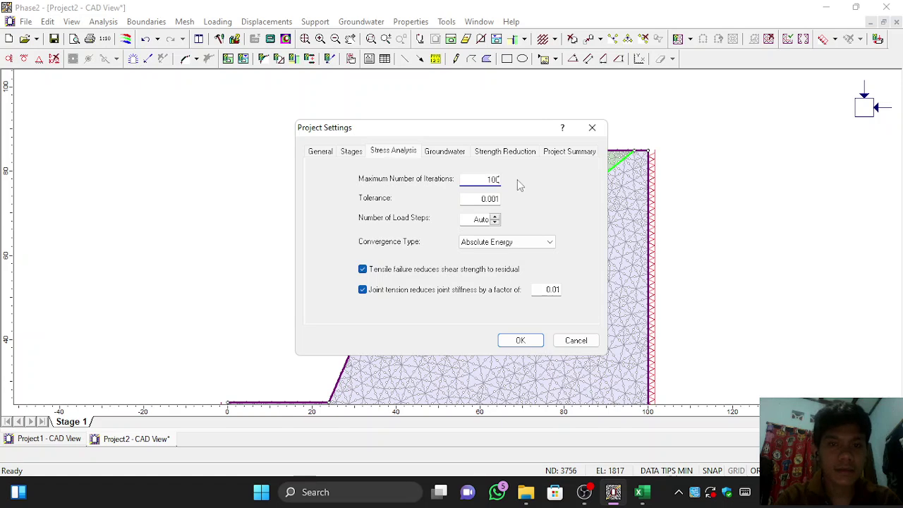
{"action": "type", "text": "0"}
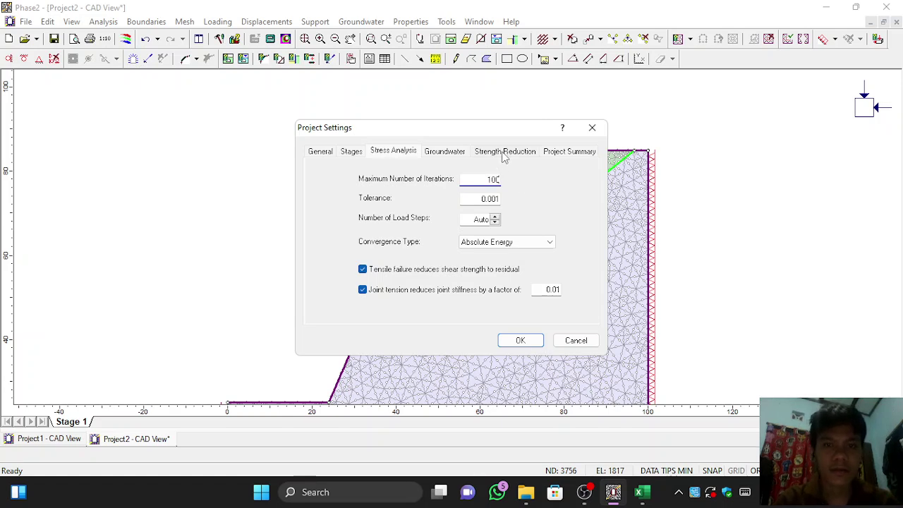
Enable determination of the Strength Reduction Factor and apply the project settings
{"action": "left_click", "coordinate": [504, 152]}
{"action": "left_click", "coordinate": [335, 180]}
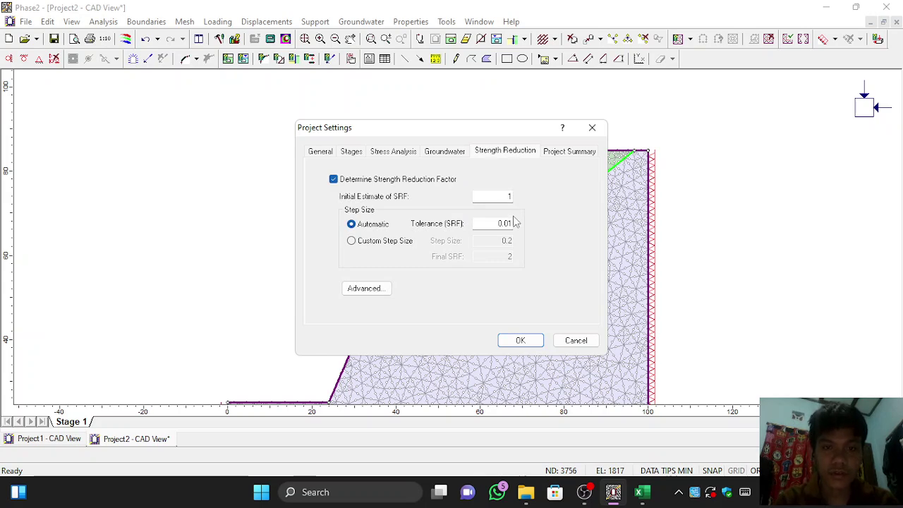
{"action": "left_click", "coordinate": [520, 341]}
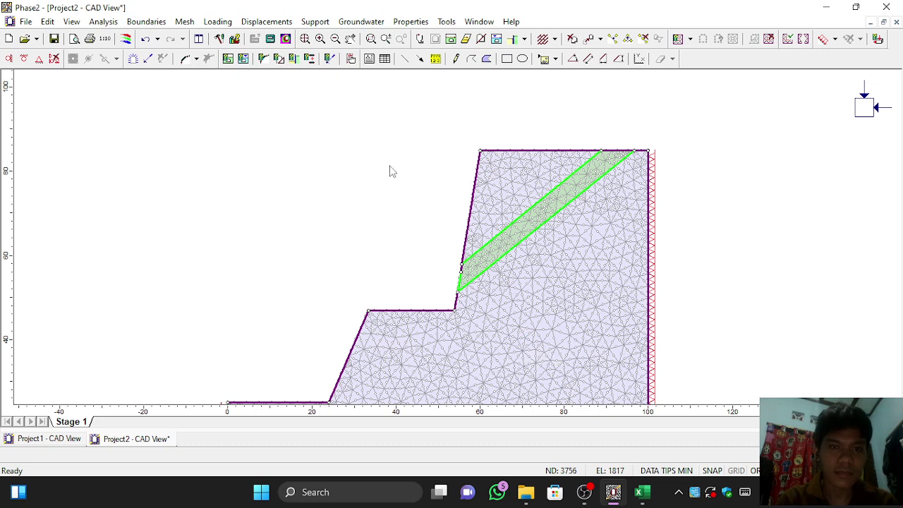
Compute the model, saving it as Project2.fez in the Geotek Minggu 11 folder and dismissing the authorization dialog
{"action": "left_click", "coordinate": [99, 23]}
{"action": "left_click", "coordinate": [116, 67]}
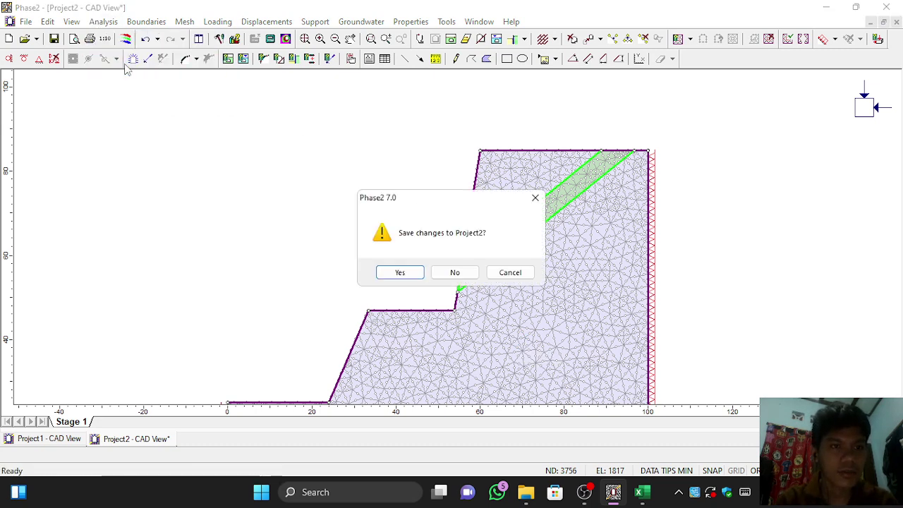
{"action": "left_click", "coordinate": [400, 273]}
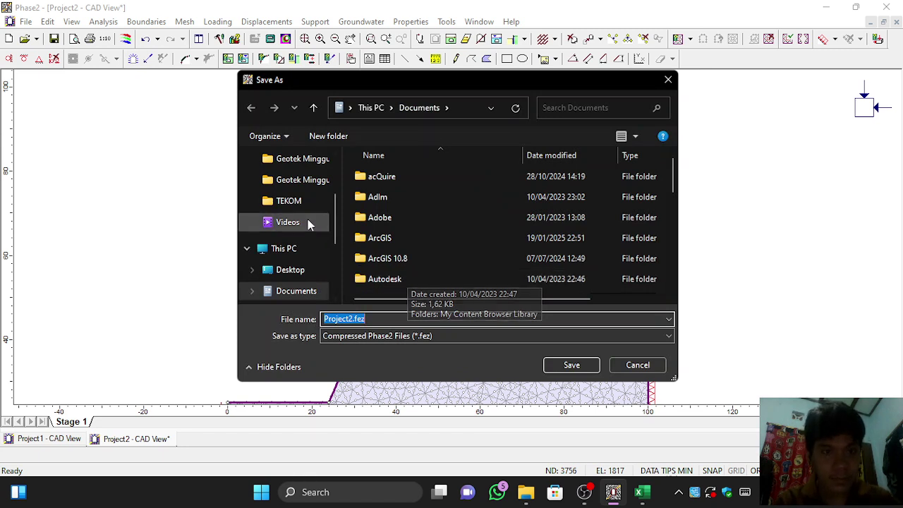
{"action": "left_click", "coordinate": [307, 182]}
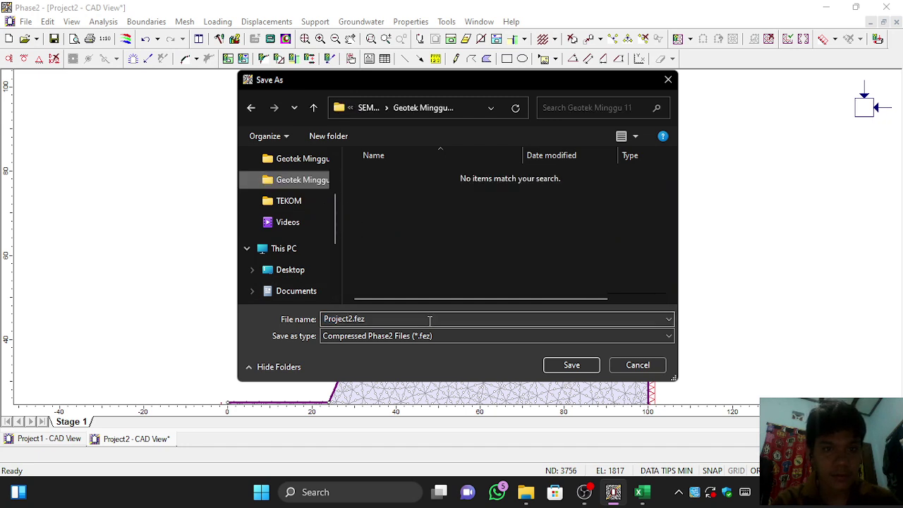
{"action": "left_click", "coordinate": [568, 371]}
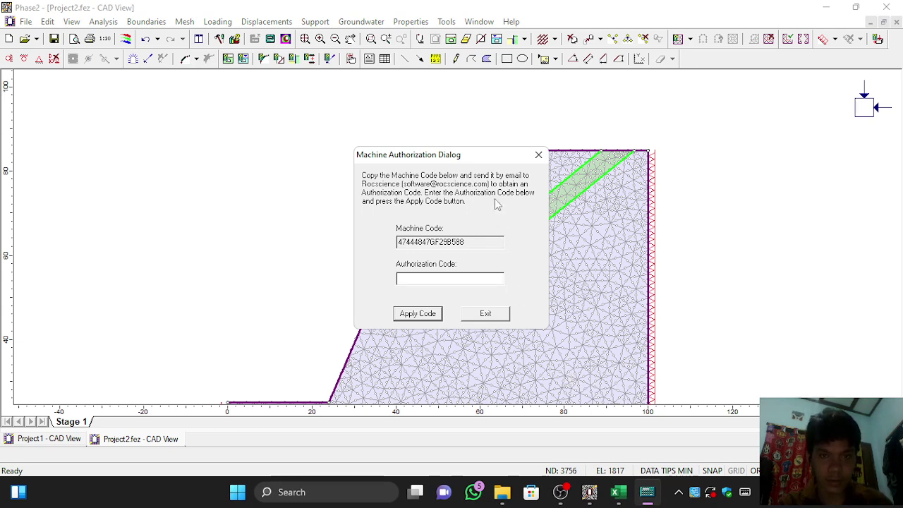
{"action": "left_click", "coordinate": [538, 155]}
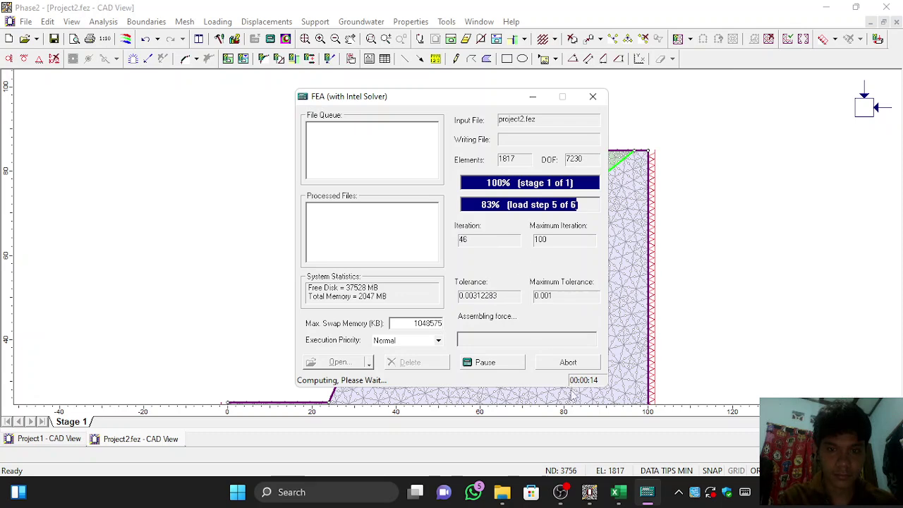
Try to open the results of Project2.fez in Interpret while the computation is running
{"action": "left_click", "coordinate": [569, 493]}
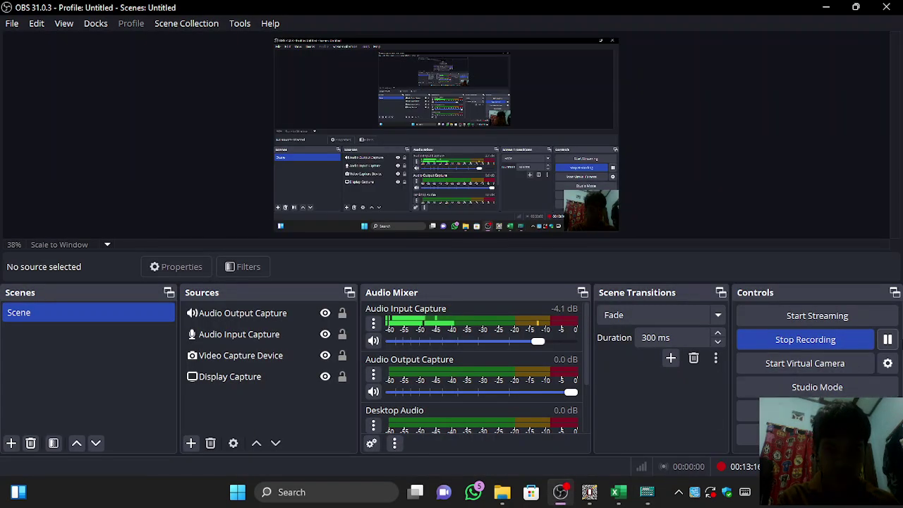
{"action": "left_click", "coordinate": [591, 494]}
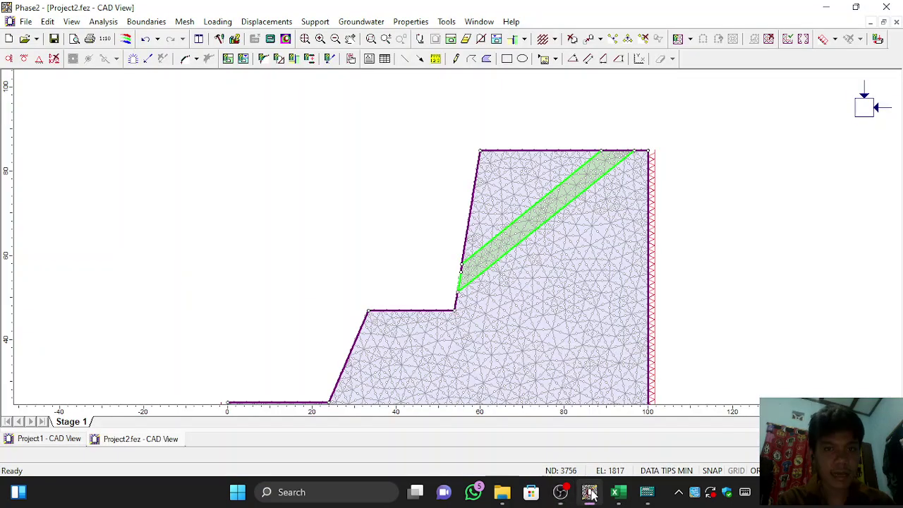
{"action": "left_click", "coordinate": [104, 21]}
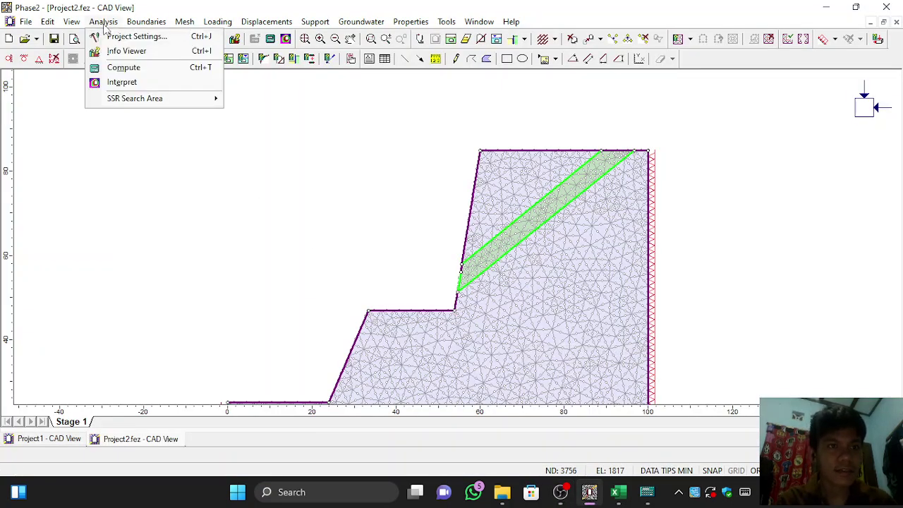
{"action": "left_click", "coordinate": [123, 82]}
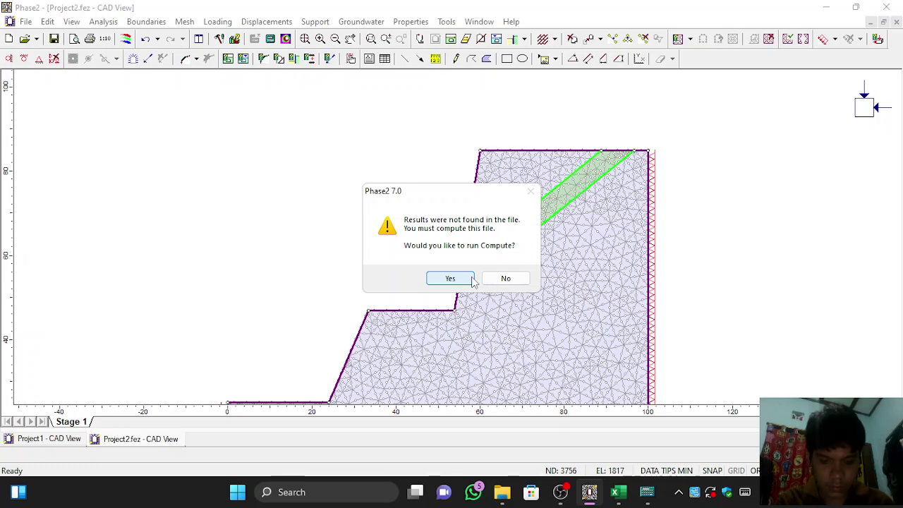
{"action": "left_click", "coordinate": [560, 492]}
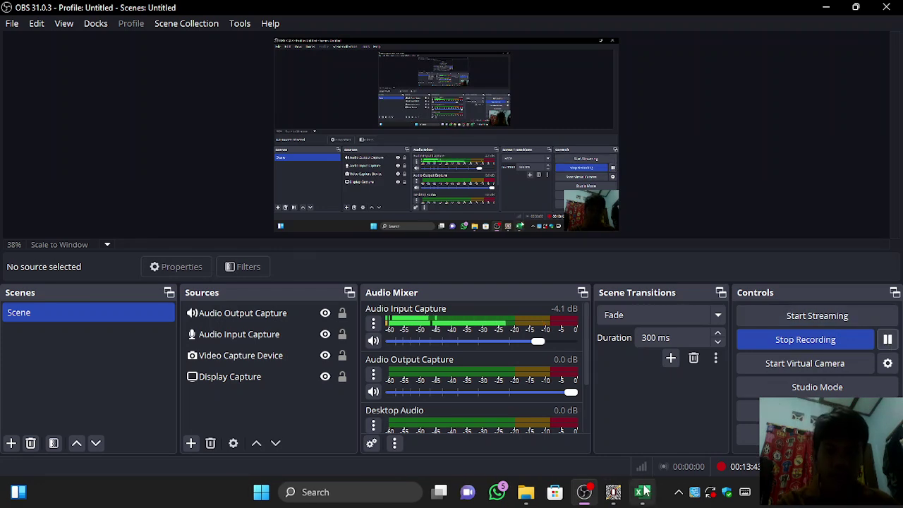
{"action": "left_click", "coordinate": [613, 492]}
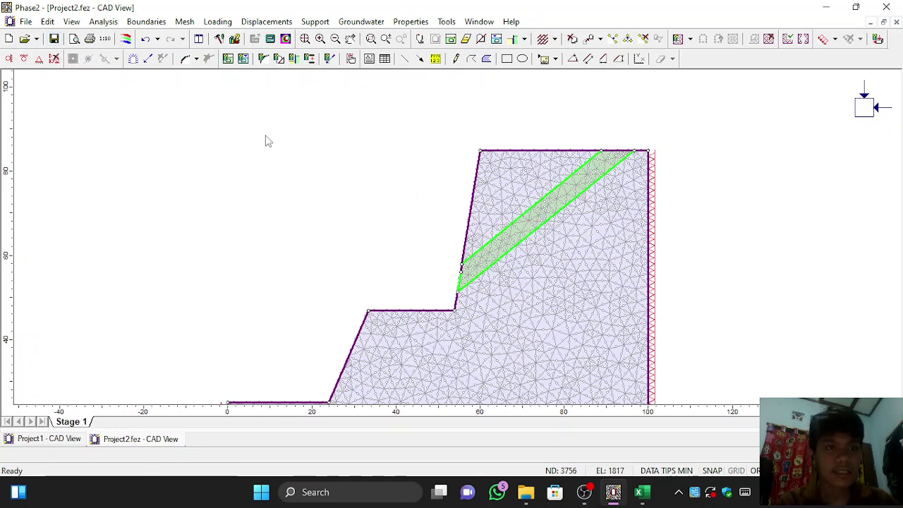
Open the computed results of Project2.fez in Interpret, dismissing the authorization dialog
{"action": "left_click", "coordinate": [99, 22]}
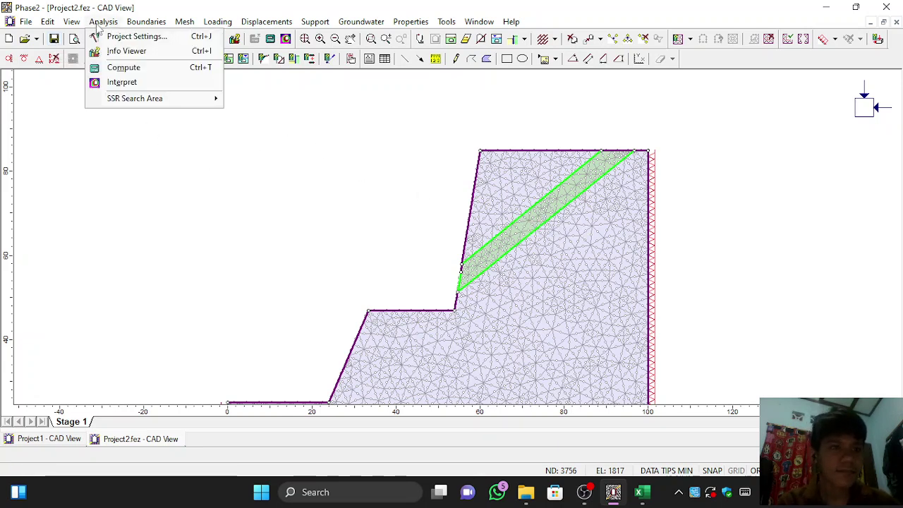
{"action": "left_click", "coordinate": [135, 83]}
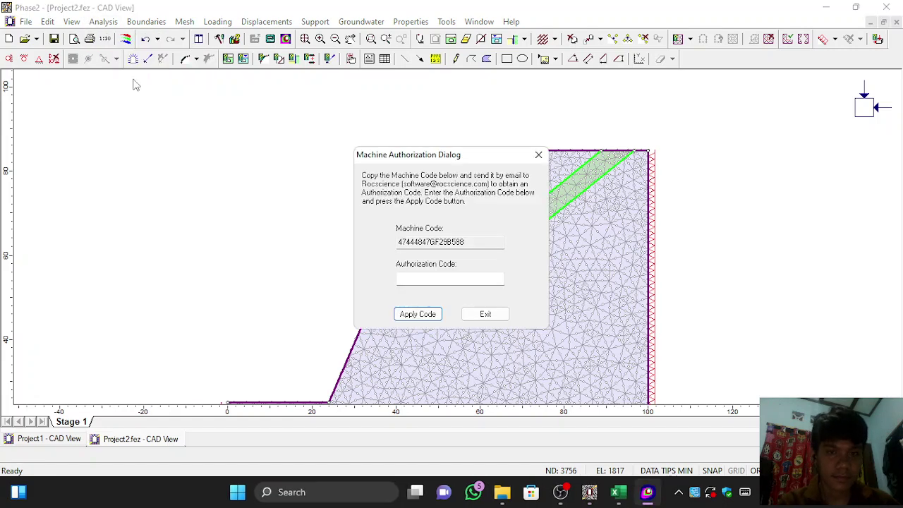
{"action": "left_click", "coordinate": [538, 154]}
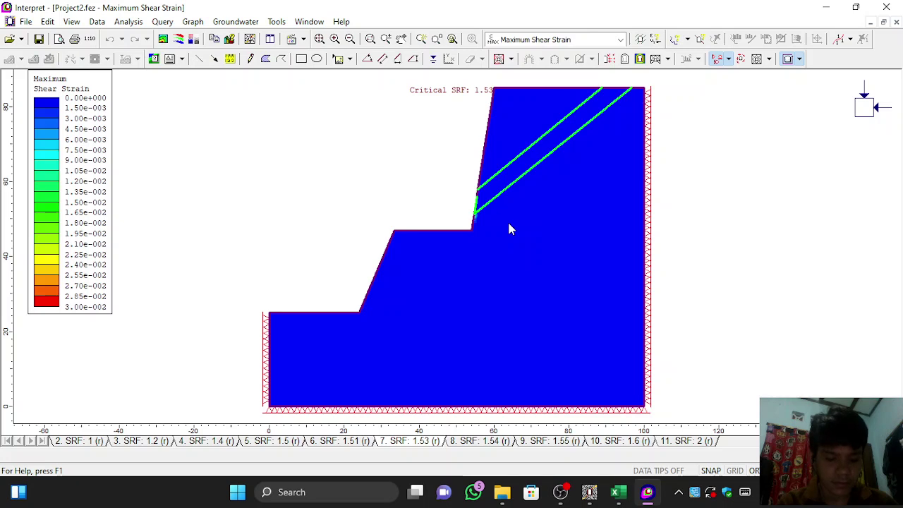
Display Total Displacement contours for the slope and turn on the deformation contours
{"action": "left_click", "coordinate": [621, 40]}
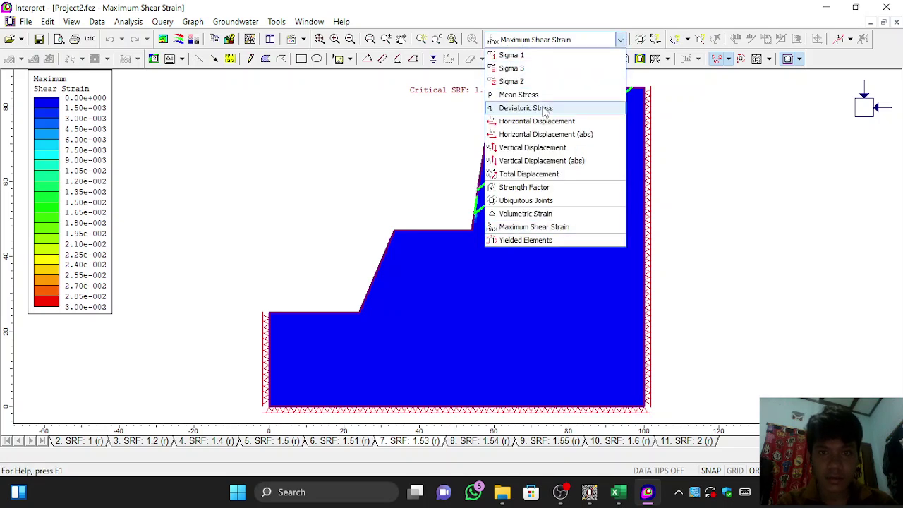
{"action": "left_click", "coordinate": [543, 174]}
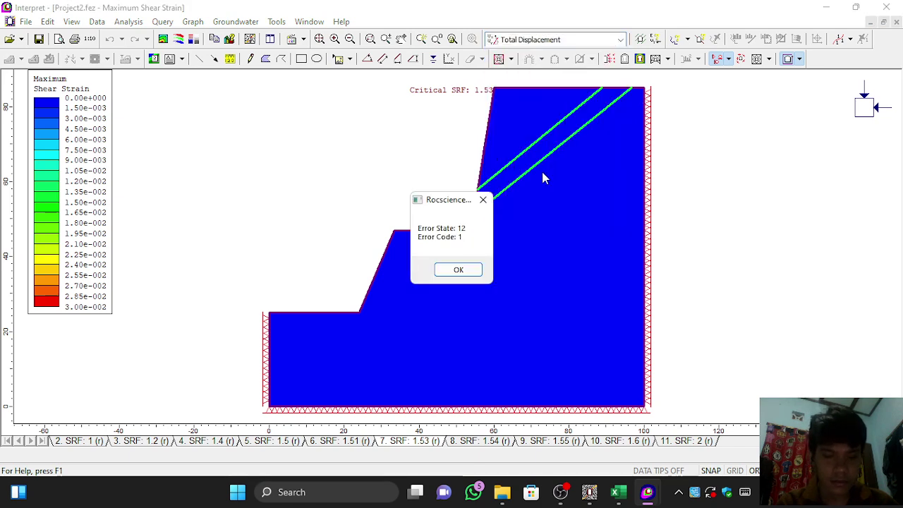
{"action": "left_click", "coordinate": [468, 273]}
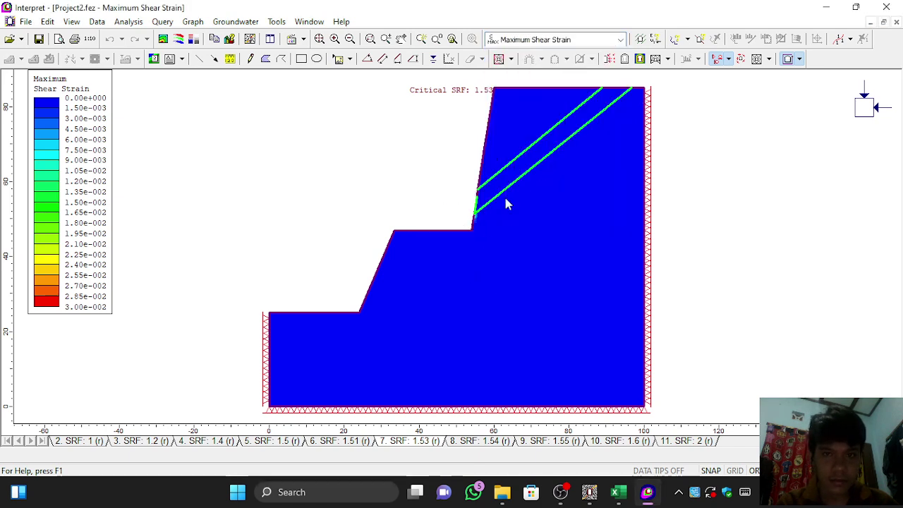
{"action": "left_click", "coordinate": [621, 40]}
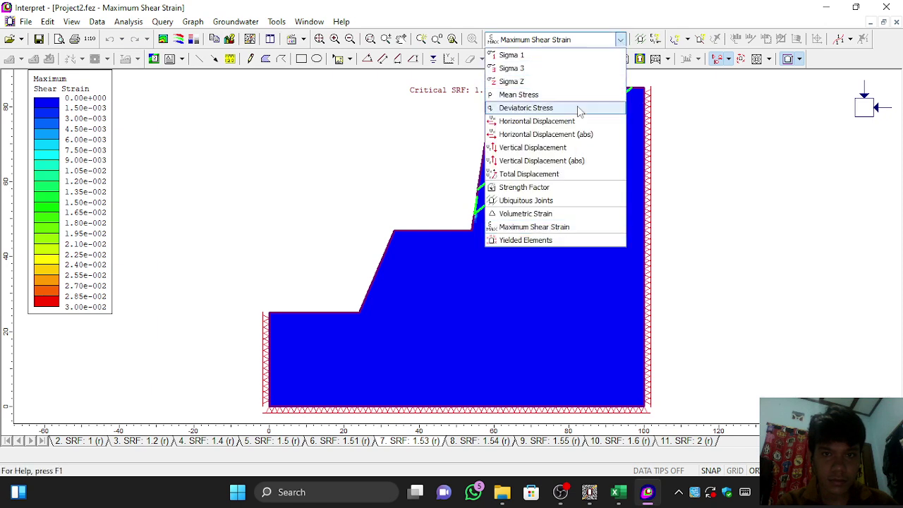
{"action": "left_click", "coordinate": [563, 174]}
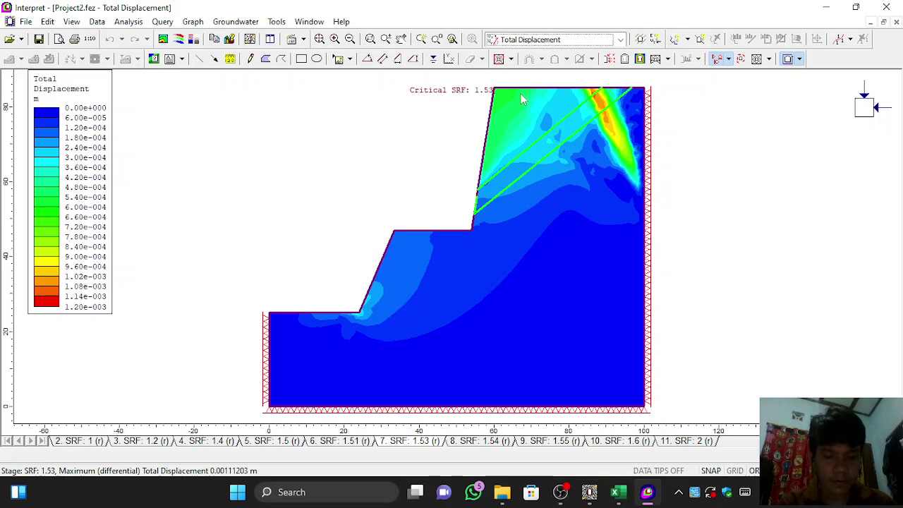
{"action": "left_click", "coordinate": [620, 39]}
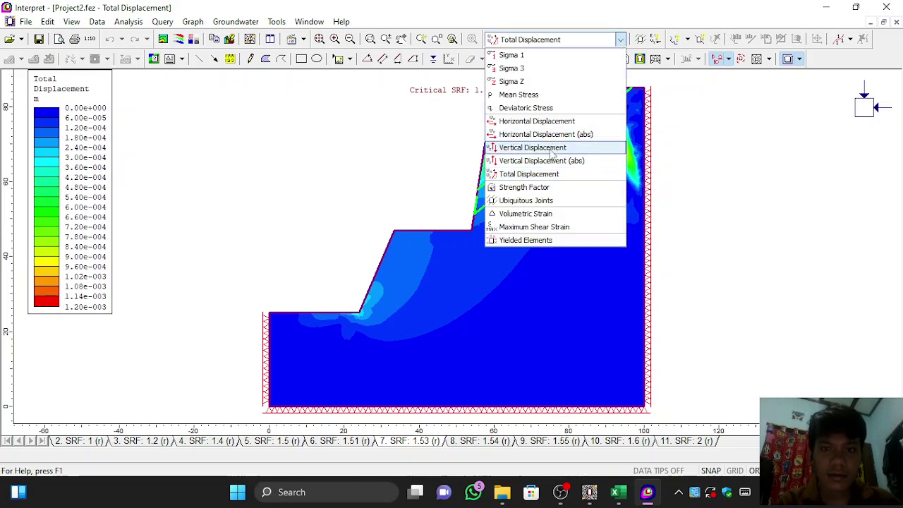
{"action": "left_click", "coordinate": [542, 174]}
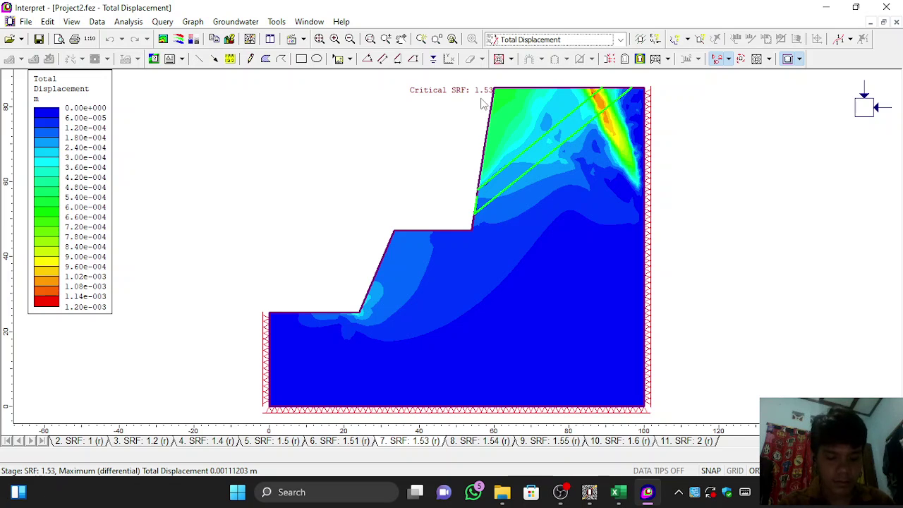
{"action": "left_click", "coordinate": [641, 60]}
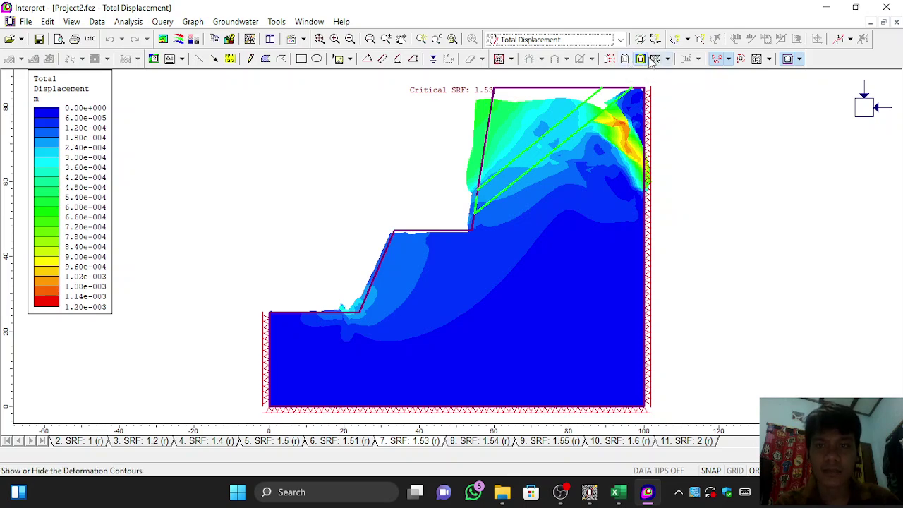
Show the deformation vectors on the Total Displacement plot and consult the required conditions in the Excel workbook Soal FEM.xlsx
{"action": "left_click", "coordinate": [610, 61]}
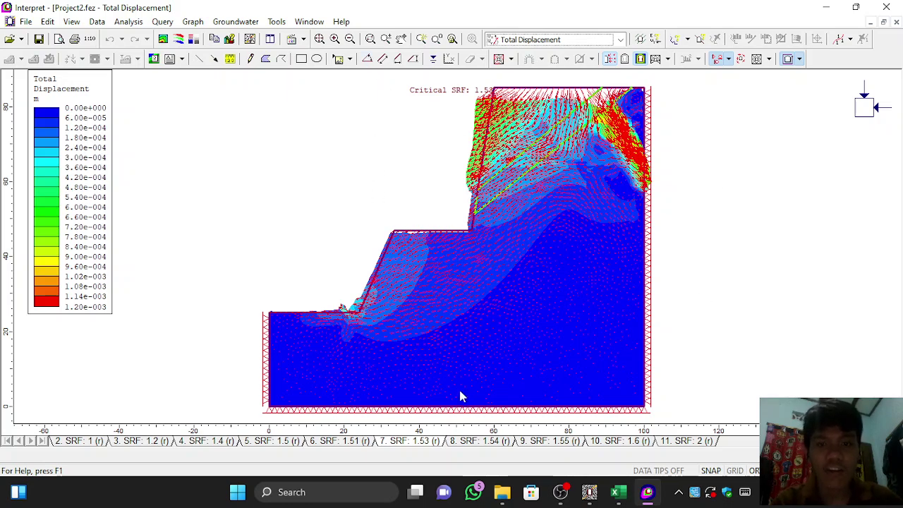
{"action": "left_click", "coordinate": [618, 492]}
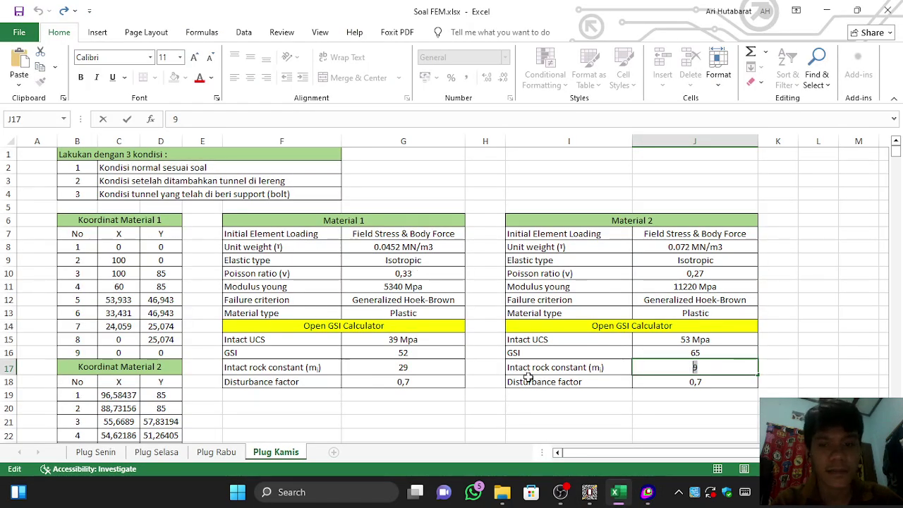
{"action": "left_click", "coordinate": [646, 491]}
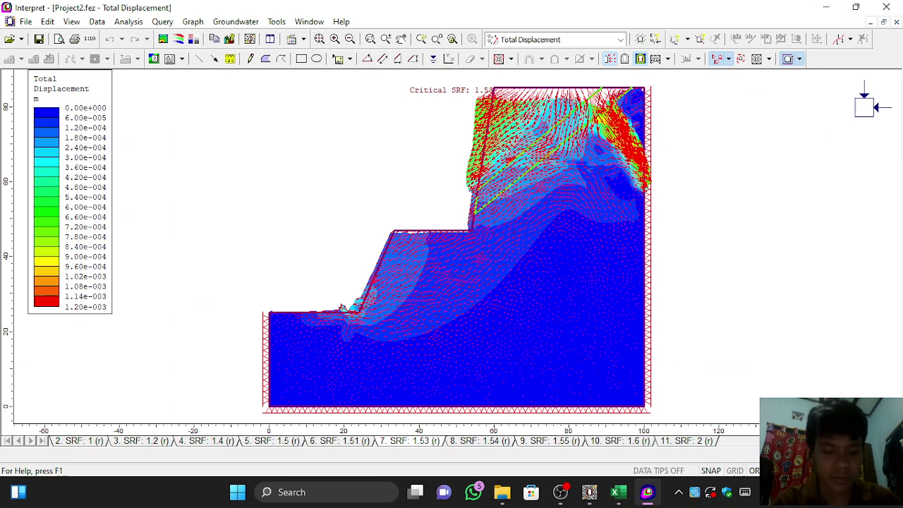
{"action": "left_click", "coordinate": [618, 498]}
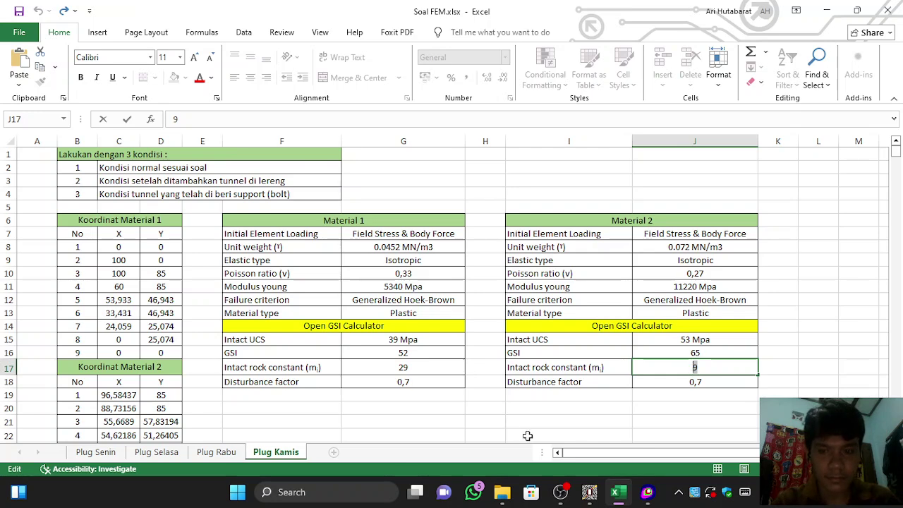
{"action": "left_click", "coordinate": [560, 492]}
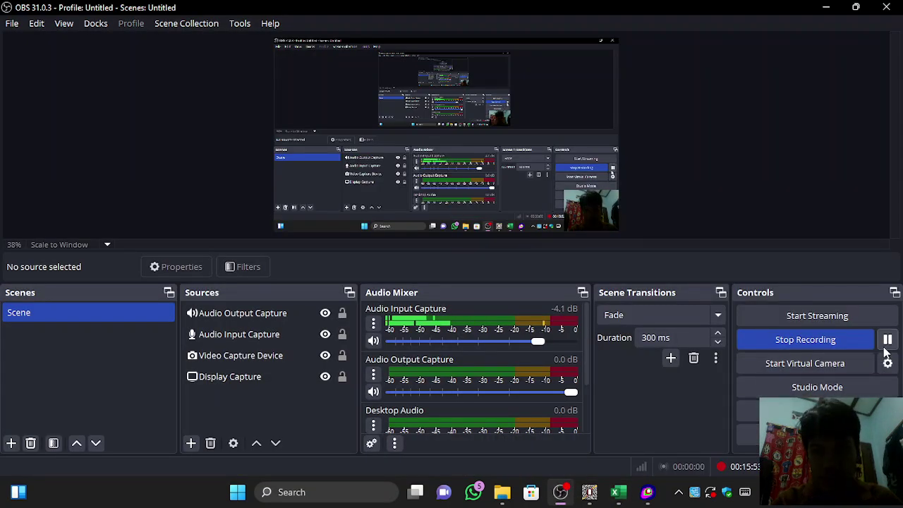
{"action": "left_click", "coordinate": [598, 495]}
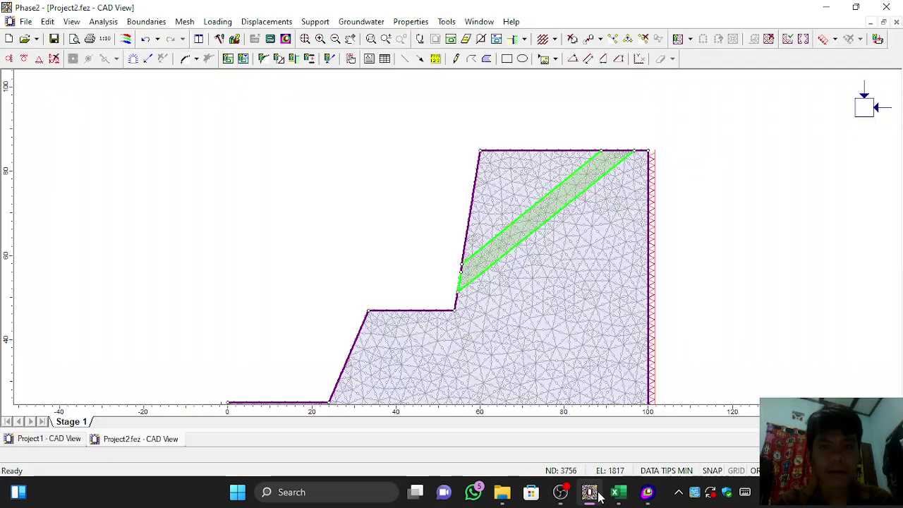
{"action": "left_click", "coordinate": [639, 497]}
{"action": "left_click", "coordinate": [615, 491]}
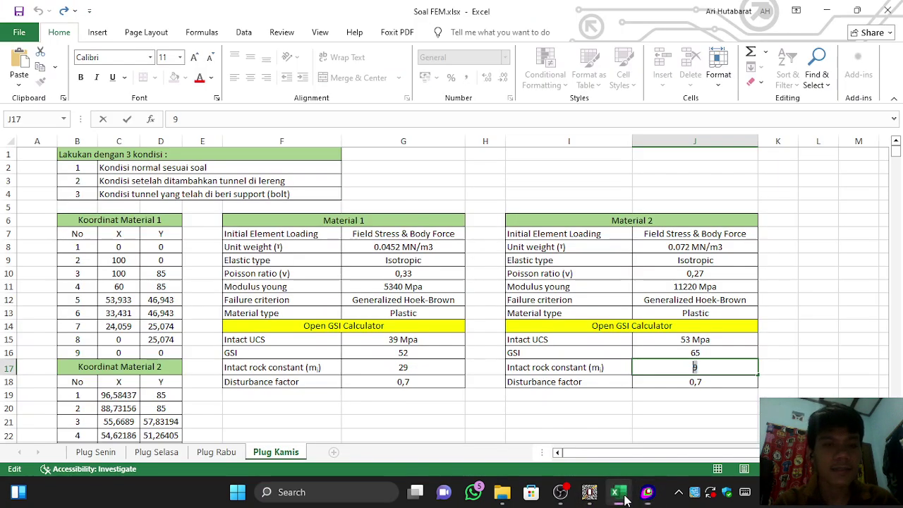
Switch to Phase2, reset the mesh and add a circular material boundary of radius 1.5 with 40 segments on the inclined band's lower edge, centred at about (70, 63)
{"action": "left_click", "coordinate": [589, 494]}
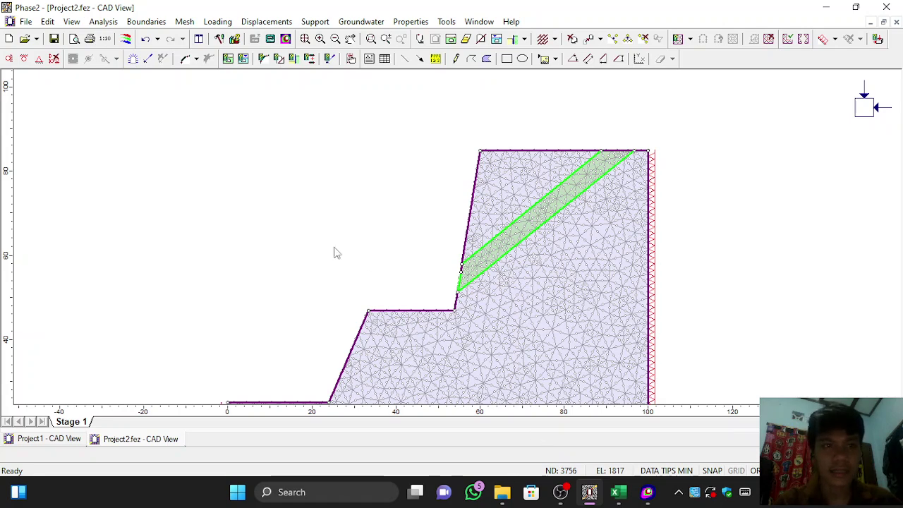
{"action": "left_click", "coordinate": [146, 22]}
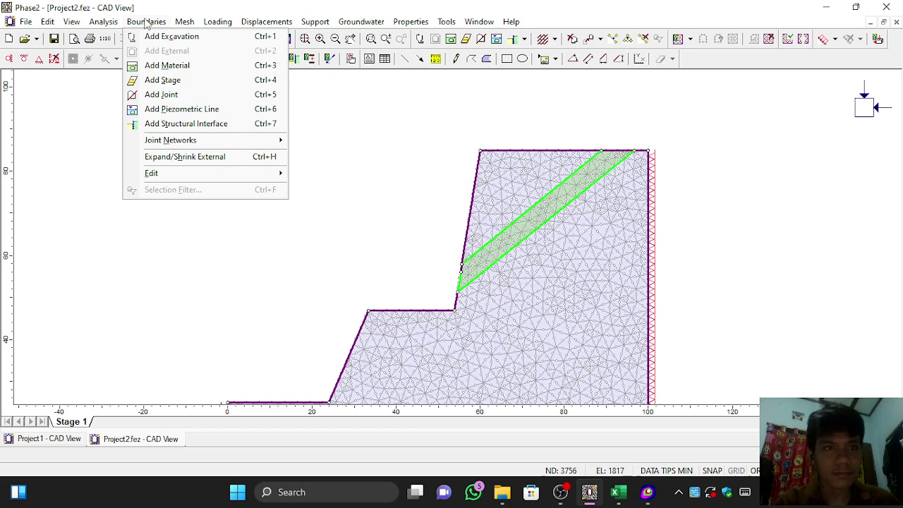
{"action": "left_click", "coordinate": [167, 65]}
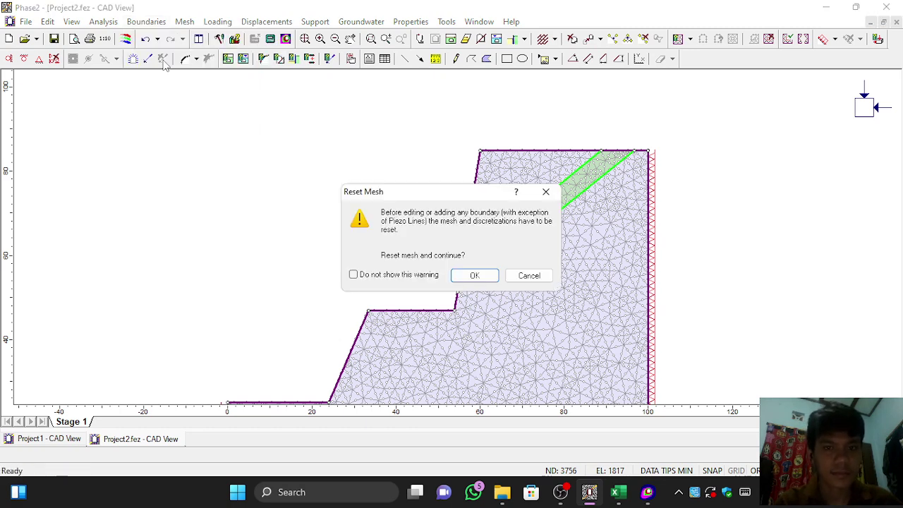
{"action": "left_click", "coordinate": [475, 276]}
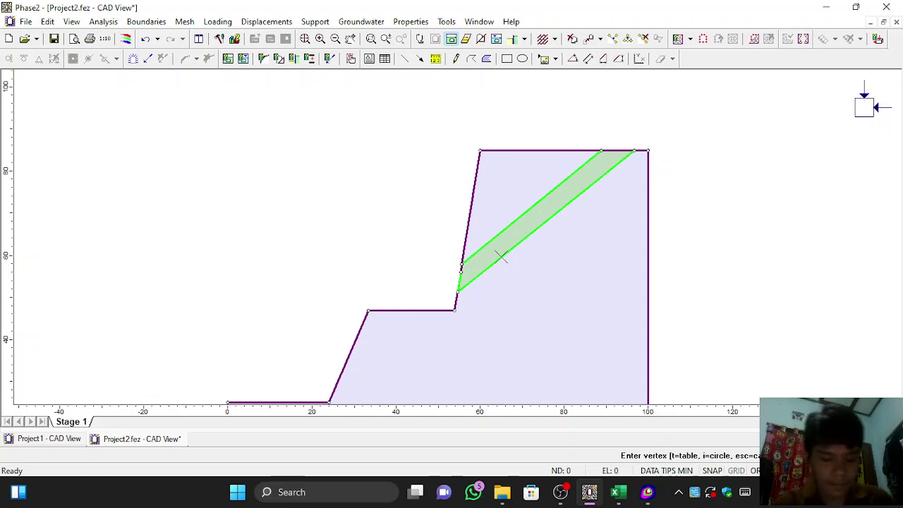
{"action": "right_click", "coordinate": [535, 263]}
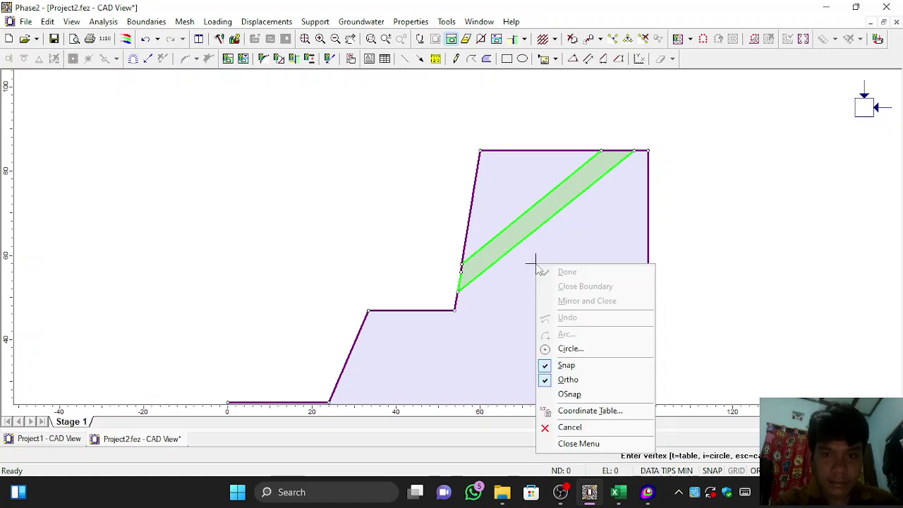
{"action": "left_click", "coordinate": [570, 348]}
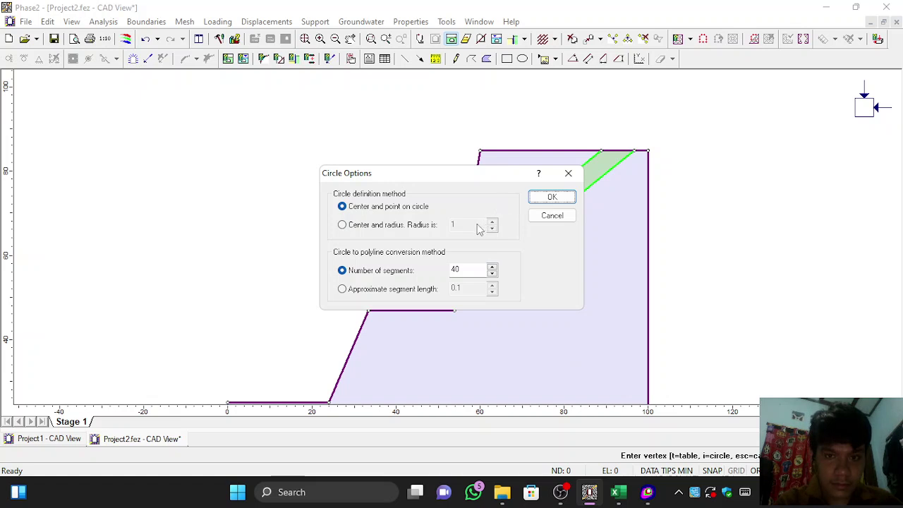
{"action": "left_click", "coordinate": [345, 225]}
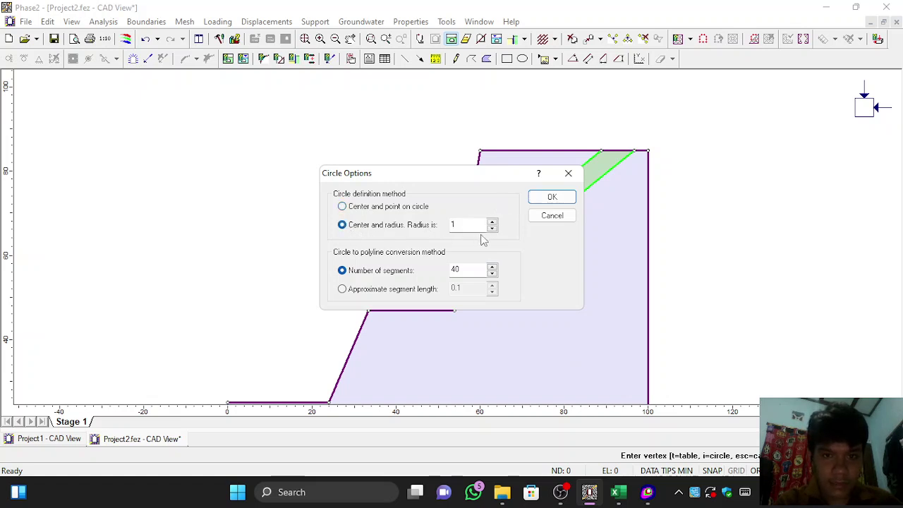
{"action": "left_click", "coordinate": [474, 225]}
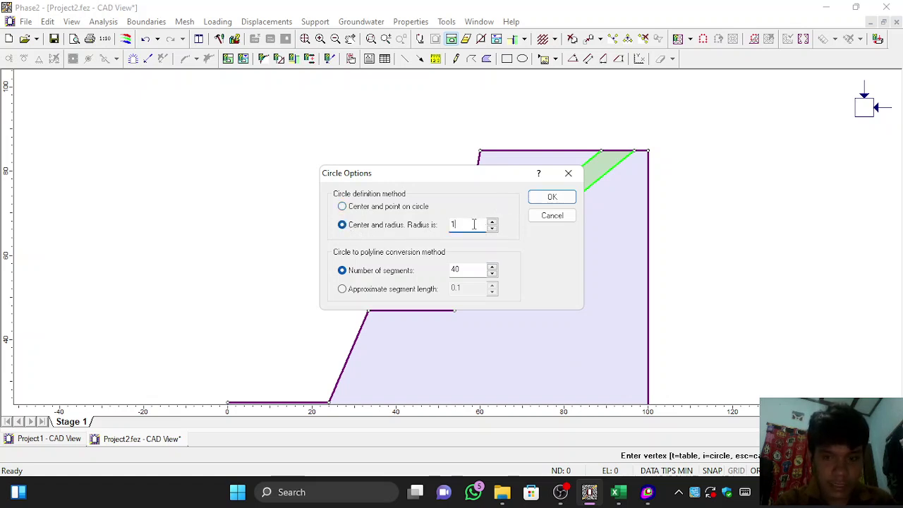
{"action": "type", "text": "."}
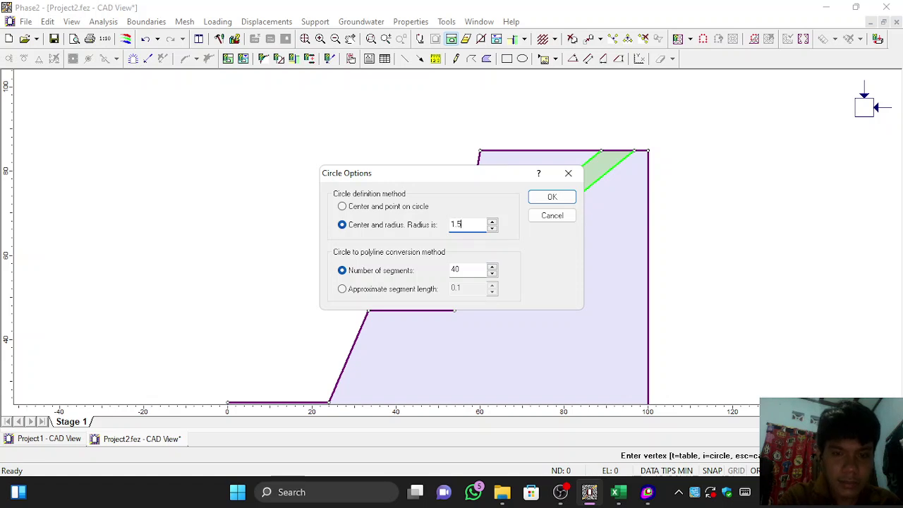
{"action": "type", "text": "5"}
{"action": "left_click", "coordinate": [550, 196]}
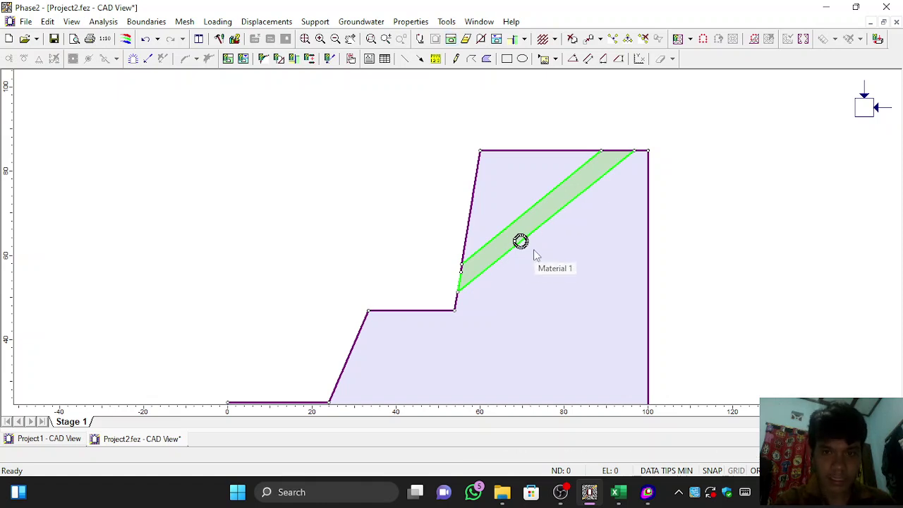
{"action": "scroll", "coordinate": [520, 241], "scroll_direction": "up", "scroll_amount": 2}
{"action": "scroll", "coordinate": [534, 254], "scroll_direction": "up", "scroll_amount": 1}
{"action": "scroll", "coordinate": [667, 218], "scroll_direction": "up", "scroll_amount": 2}
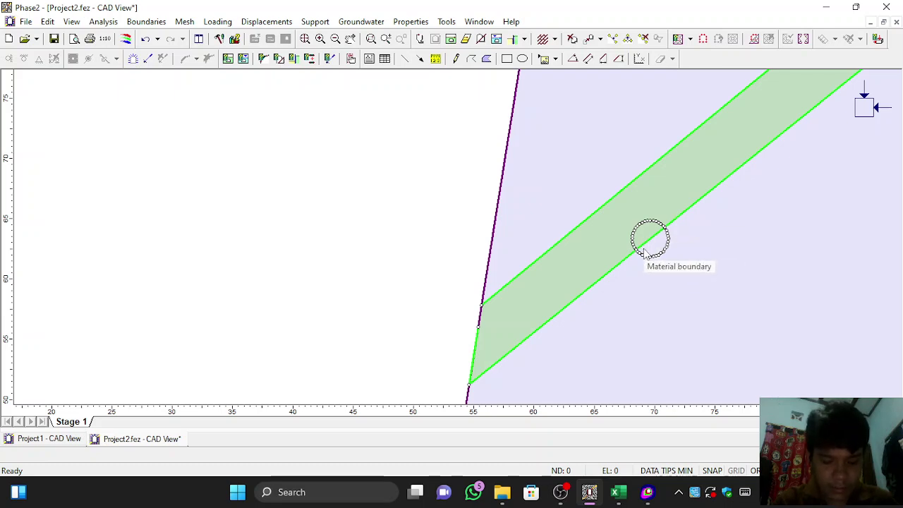
{"action": "left_click", "coordinate": [560, 492]}
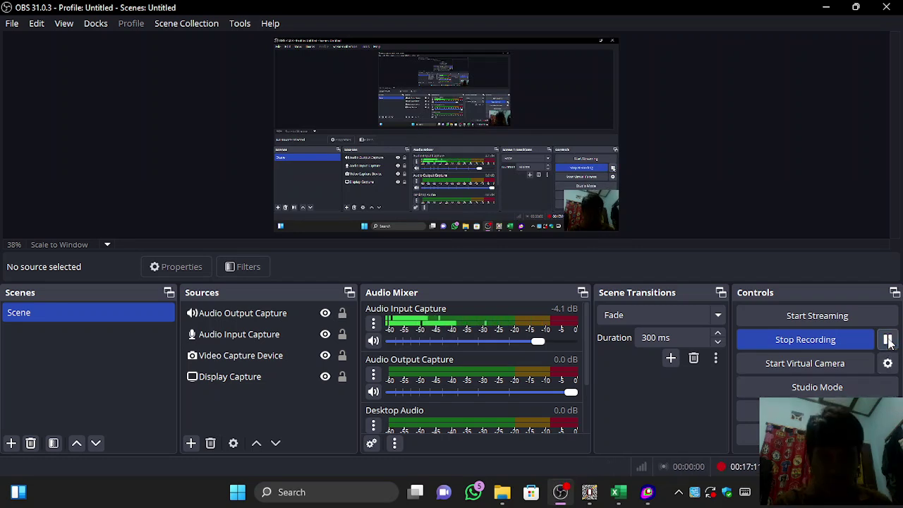
{"action": "left_click", "coordinate": [589, 492]}
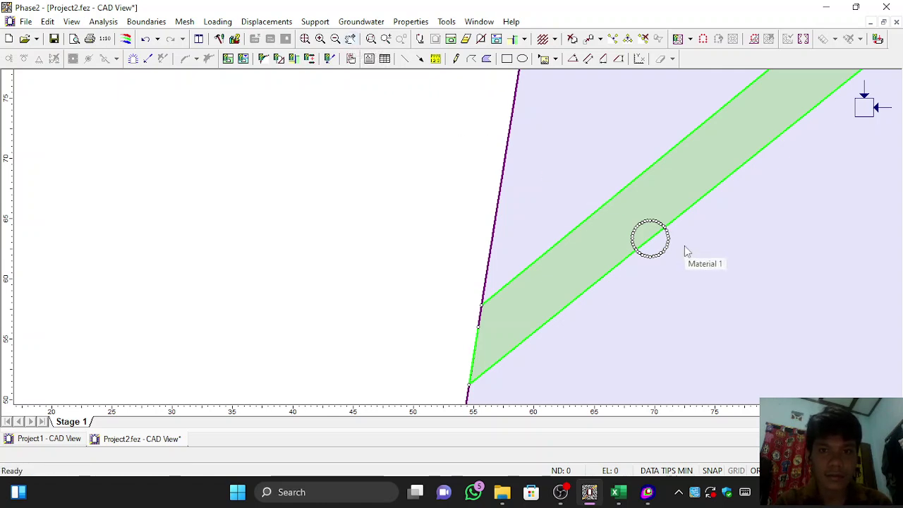
Assign Excavate to both halves of the circle, in Material 1 and Material 2, to form the tunnel opening
{"action": "left_click", "coordinate": [350, 38]}
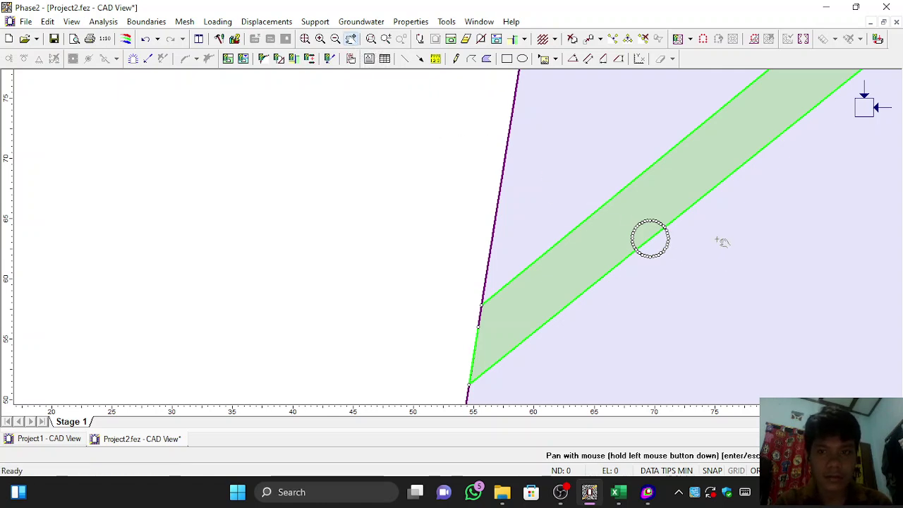
{"action": "left_click_drag", "start_coordinate": [718, 239], "coordinate": [572, 233]}
{"action": "left_click_drag", "start_coordinate": [462, 202], "coordinate": [407, 206]}
{"action": "scroll", "coordinate": [402, 204], "scroll_direction": "up", "scroll_amount": 2}
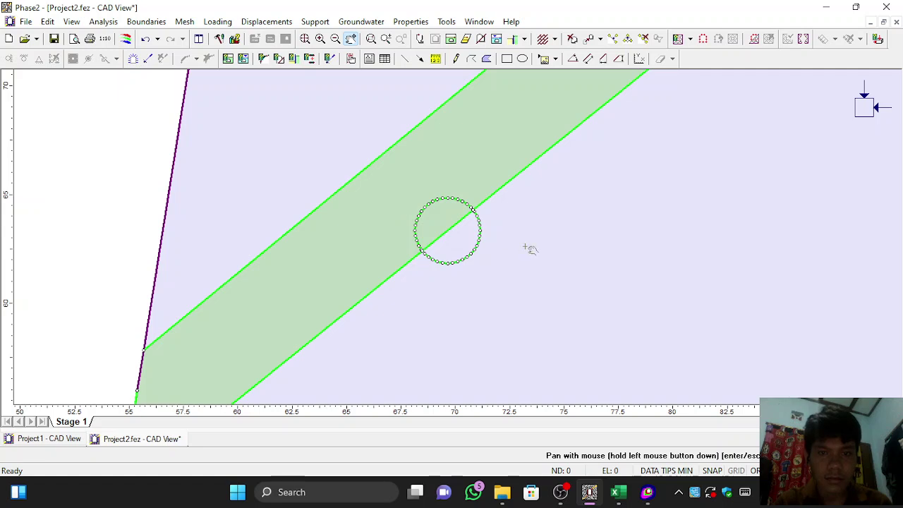
{"action": "right_click", "coordinate": [456, 234]}
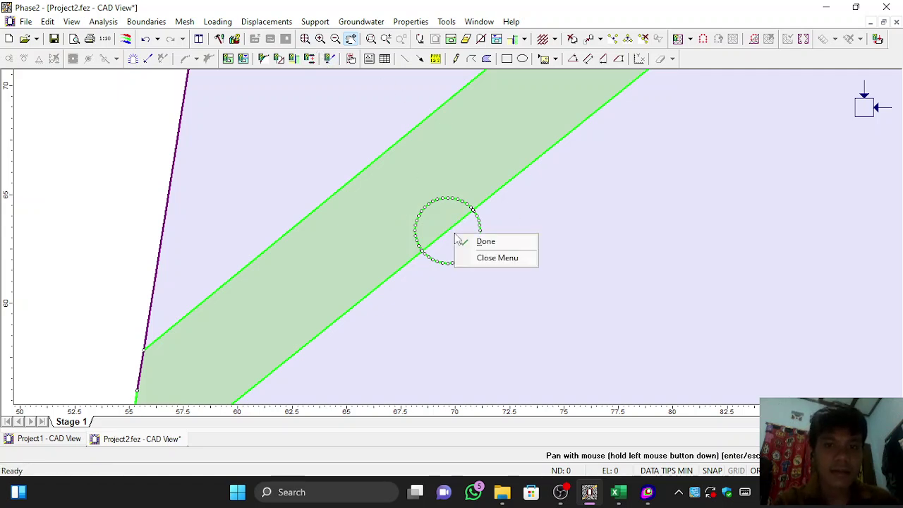
{"action": "left_click", "coordinate": [474, 243]}
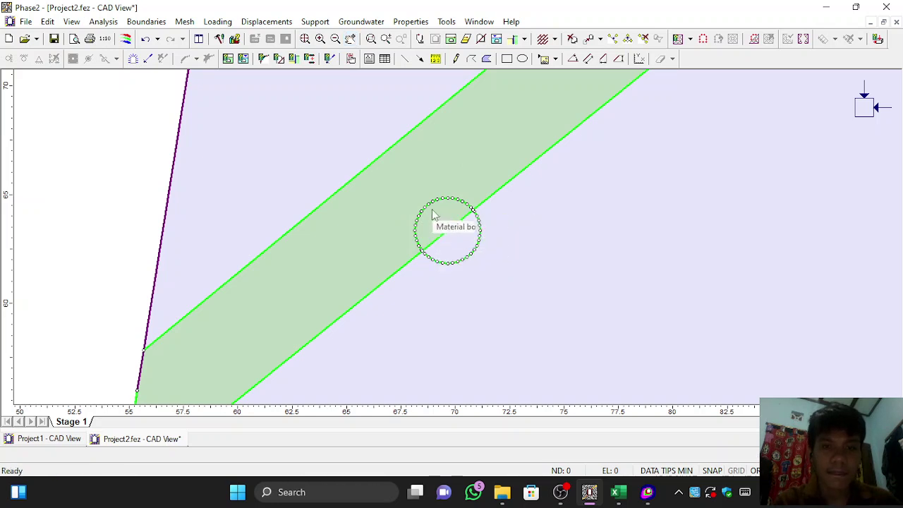
{"action": "right_click", "coordinate": [462, 235]}
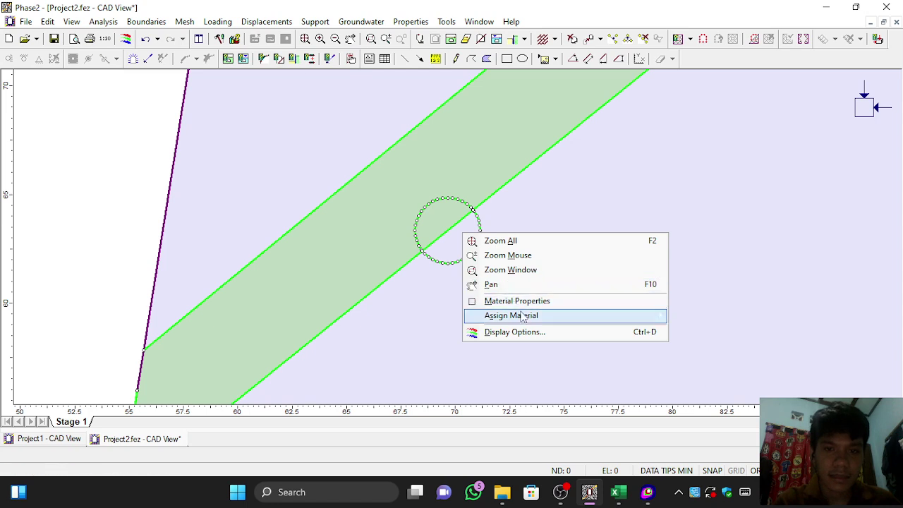
{"action": "mouse_move", "coordinate": [524, 317]}
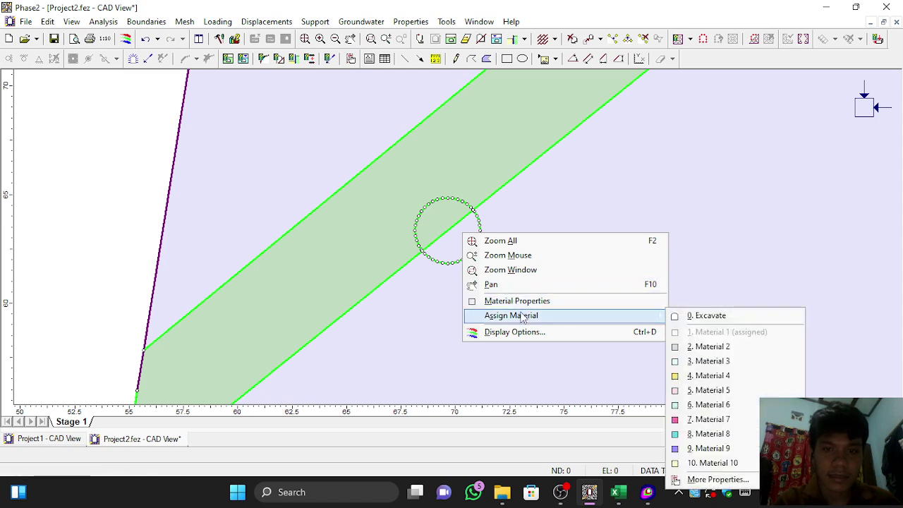
{"action": "left_click", "coordinate": [704, 317]}
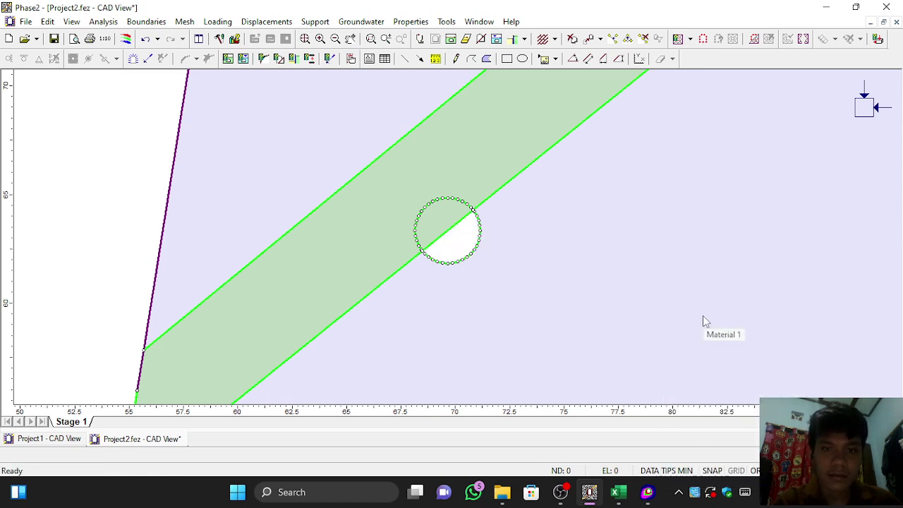
{"action": "right_click", "coordinate": [443, 213]}
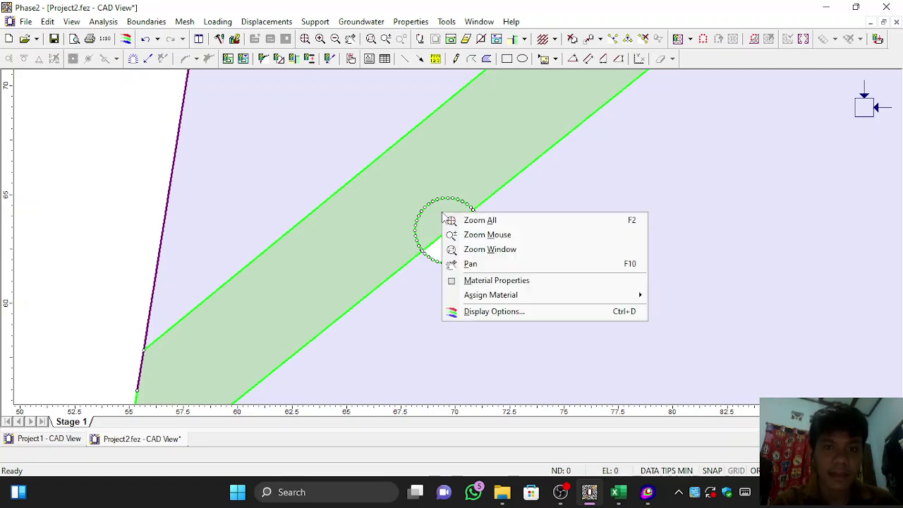
{"action": "mouse_move", "coordinate": [488, 296]}
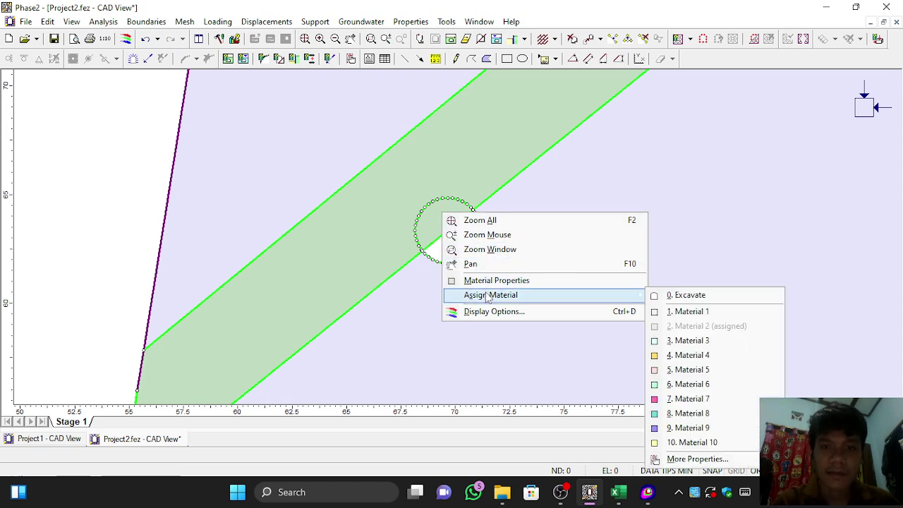
{"action": "left_click", "coordinate": [695, 296]}
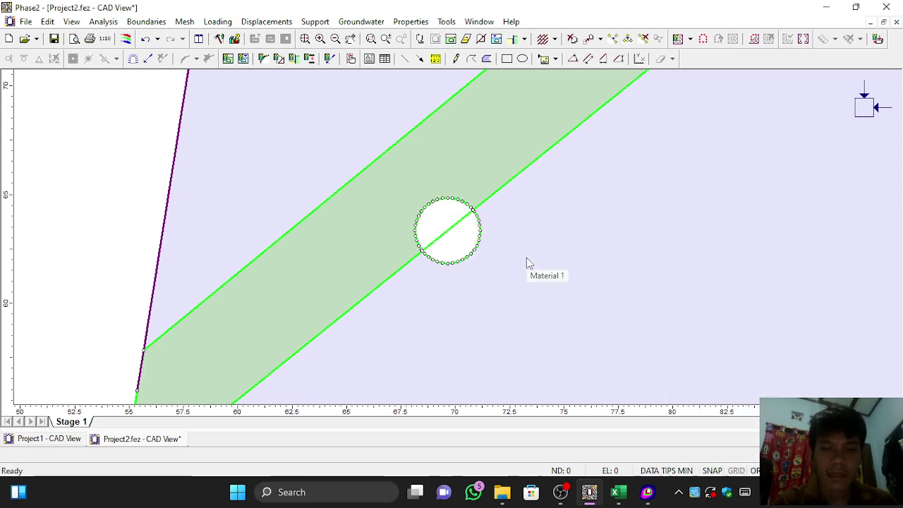
Review the tunnel's position in the slope, consult the condition list in Soal FEM.xlsx and return to the Phase2 model
{"action": "scroll", "coordinate": [526, 258], "scroll_direction": "down", "scroll_amount": 3}
{"action": "scroll", "coordinate": [526, 258], "scroll_direction": "down", "scroll_amount": 1}
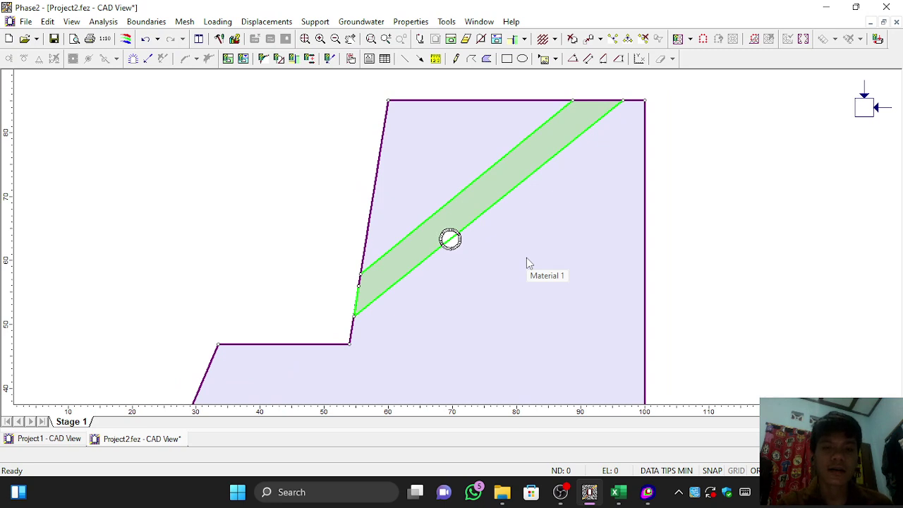
{"action": "scroll", "coordinate": [526, 263], "scroll_direction": "up", "scroll_amount": 2}
{"action": "left_click", "coordinate": [615, 497]}
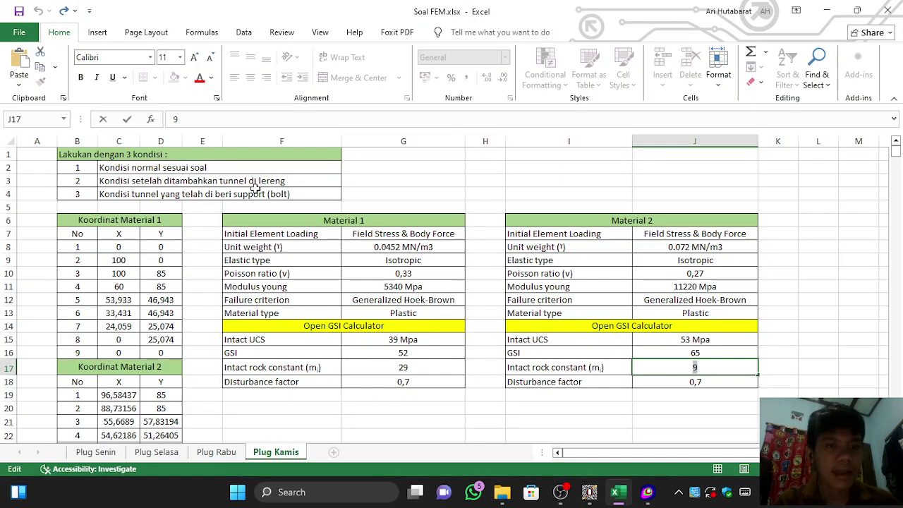
{"action": "left_click", "coordinate": [646, 494]}
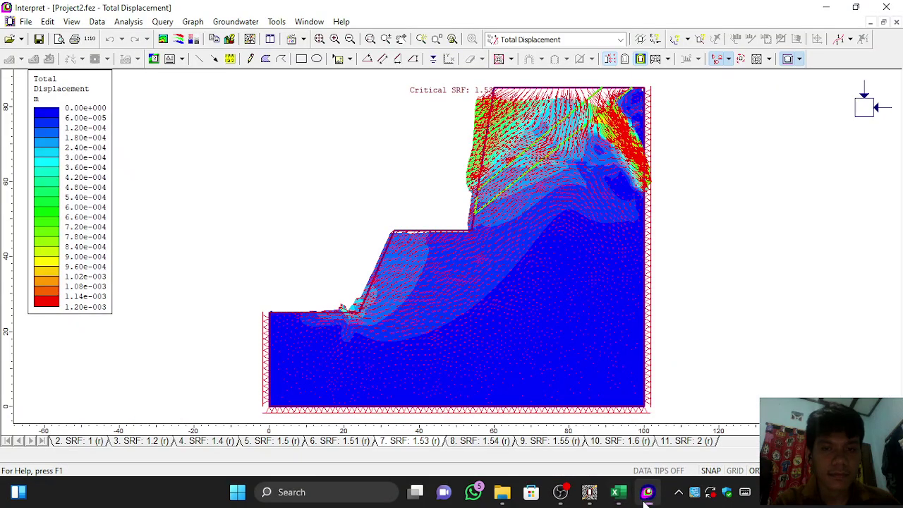
{"action": "left_click", "coordinate": [590, 494]}
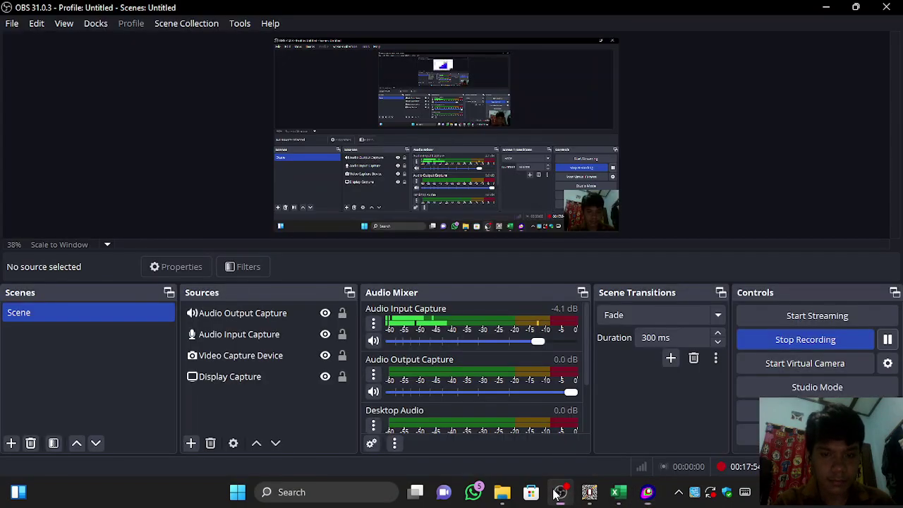
{"action": "left_click", "coordinate": [591, 495]}
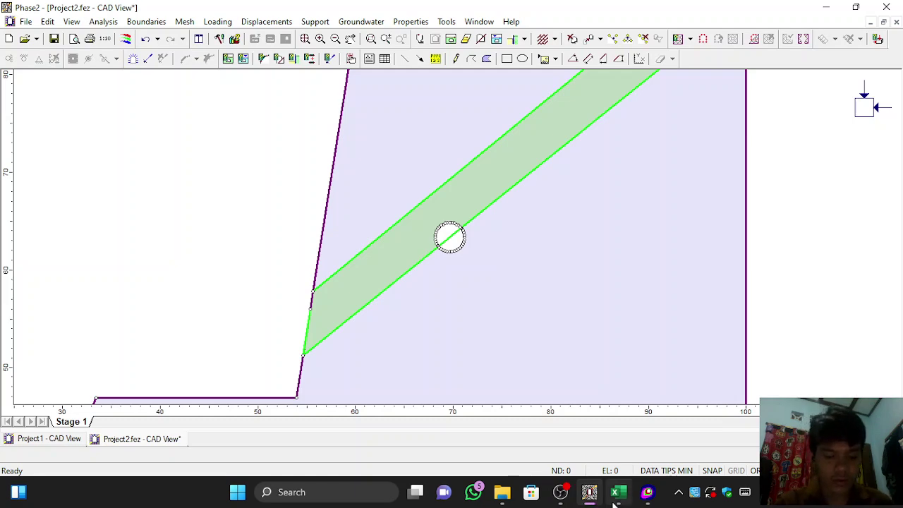
Check the conditions in Soal FEM.xlsx, return to Phase2 and define a Bolt 1 pattern normal to the boundary, 2 m long with 1 m in-plane spacing
{"action": "left_click", "coordinate": [617, 502]}
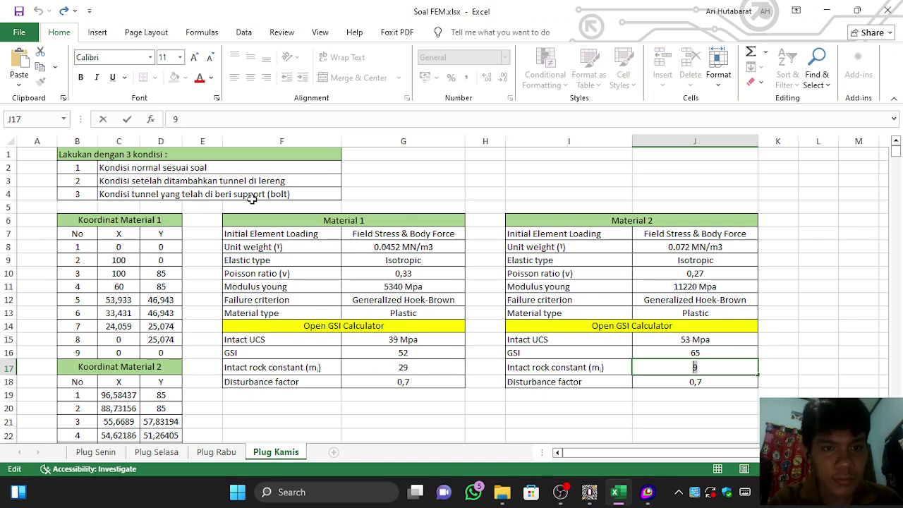
{"action": "left_click", "coordinate": [613, 498]}
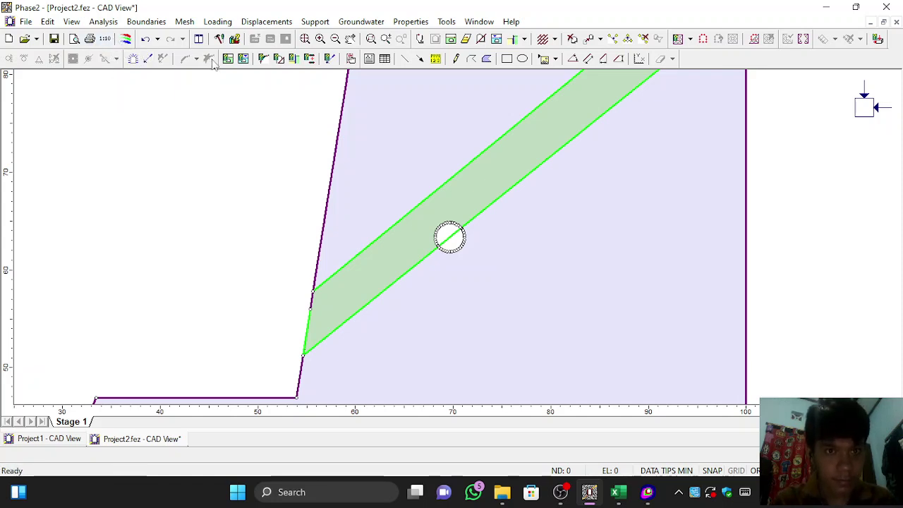
{"action": "left_click", "coordinate": [305, 22]}
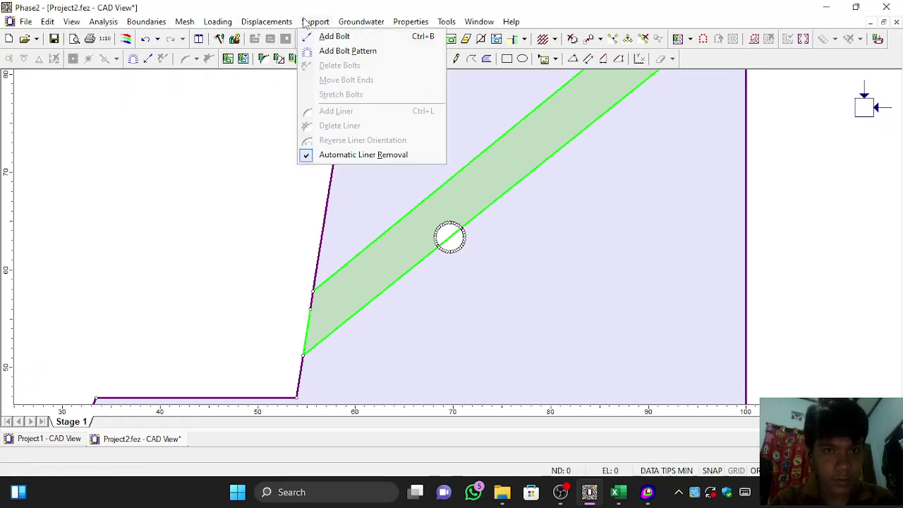
{"action": "left_click", "coordinate": [336, 52]}
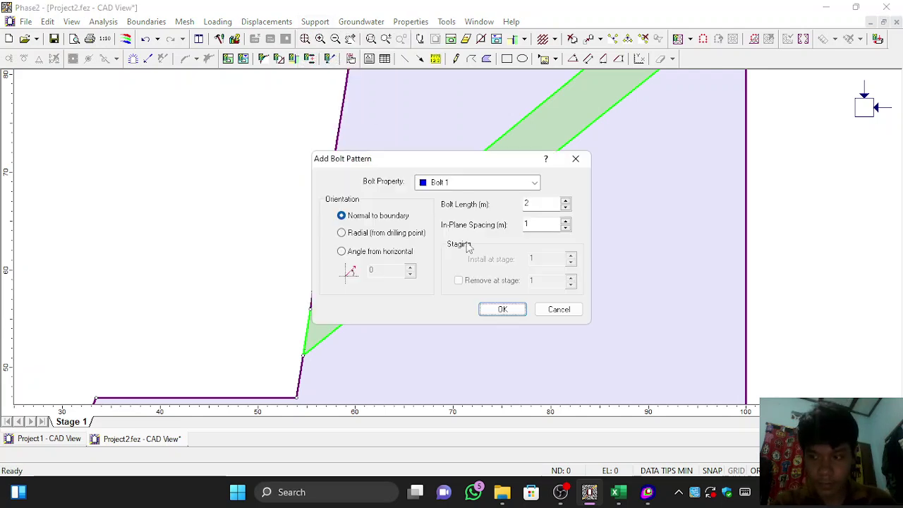
{"action": "left_click", "coordinate": [503, 309]}
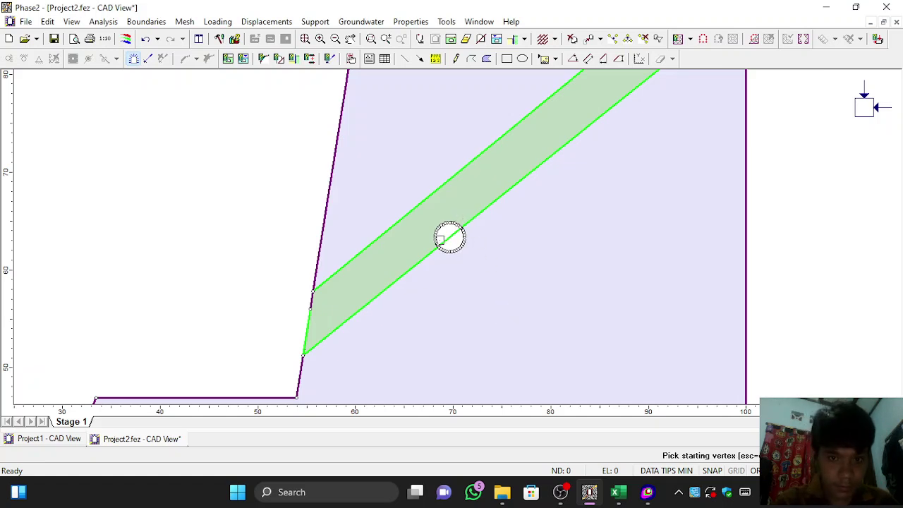
{"action": "scroll", "coordinate": [446, 238], "scroll_direction": "up", "scroll_amount": 6}
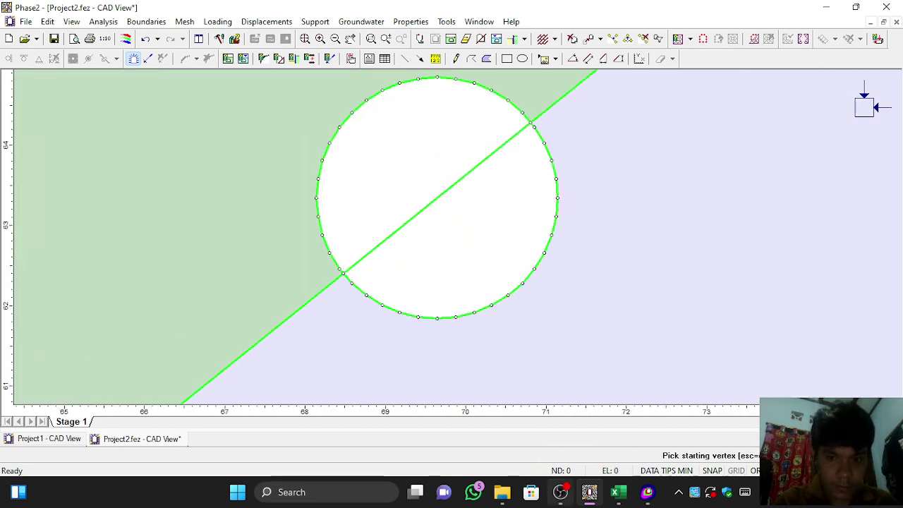
{"action": "left_click", "coordinate": [561, 492]}
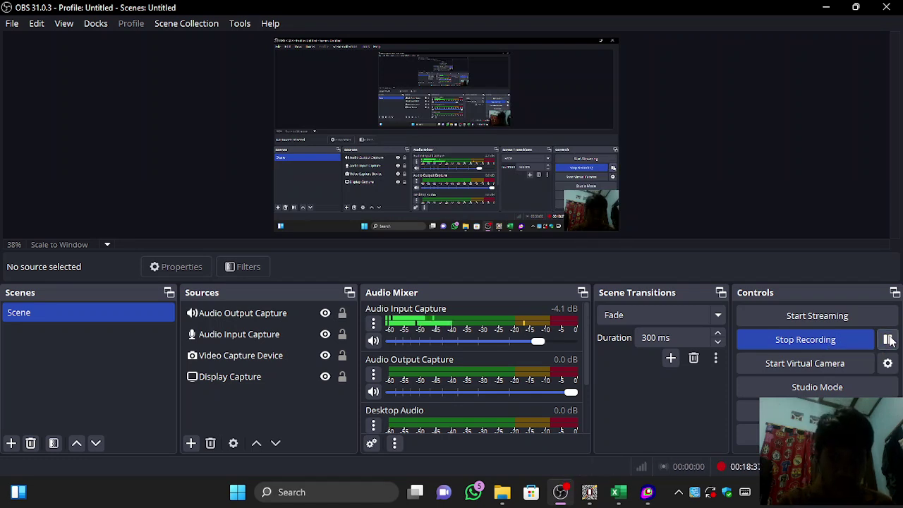
{"action": "left_click", "coordinate": [596, 495]}
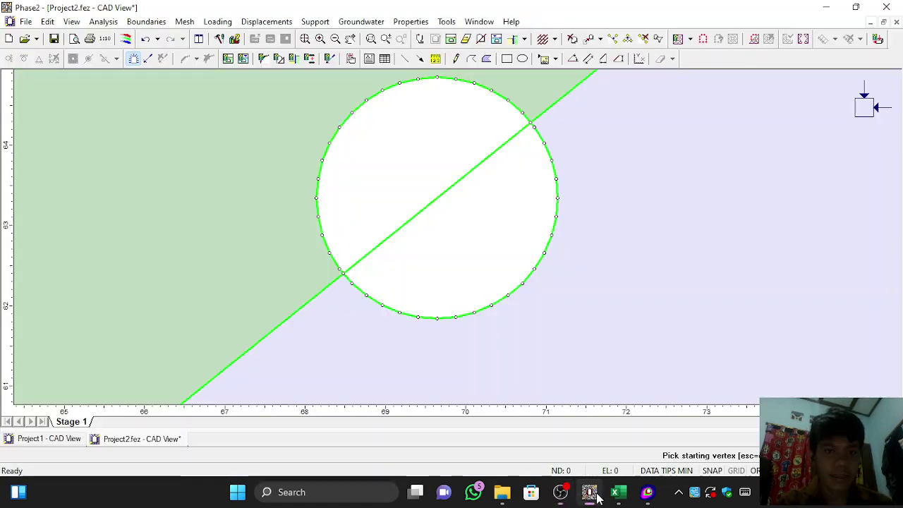
Place the bolt pattern around the tunnel's upper half, flipped to point outward, from the left wall's midheight over the crown to the right wall
{"action": "left_click", "coordinate": [318, 218]}
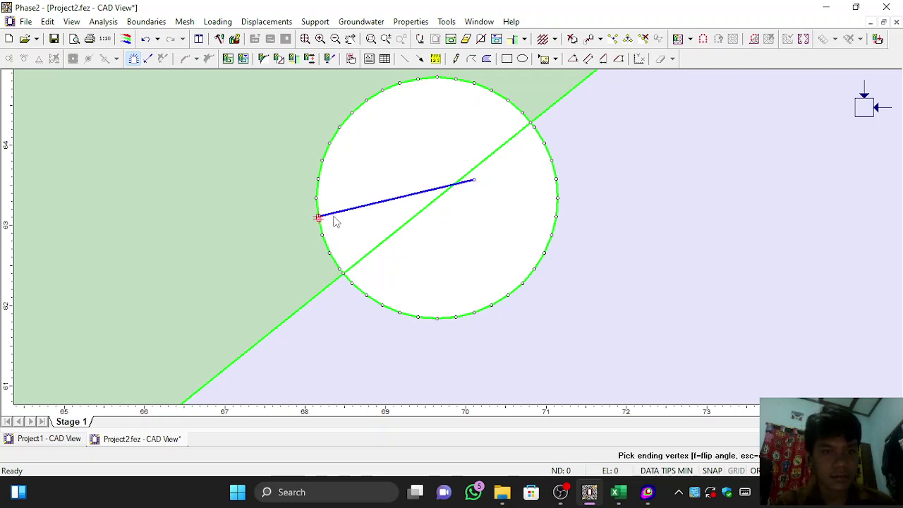
{"action": "key", "text": "f"}
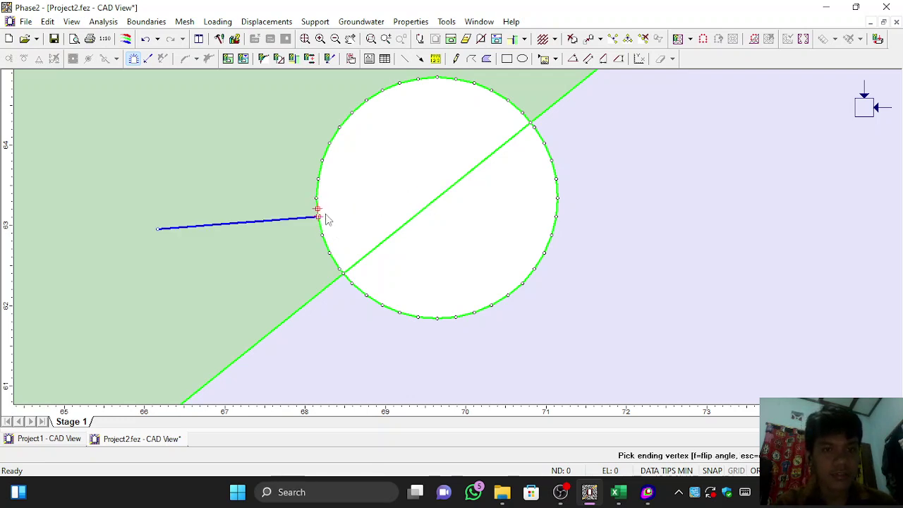
{"action": "right_click", "coordinate": [325, 219]}
{"action": "left_click", "coordinate": [353, 222]}
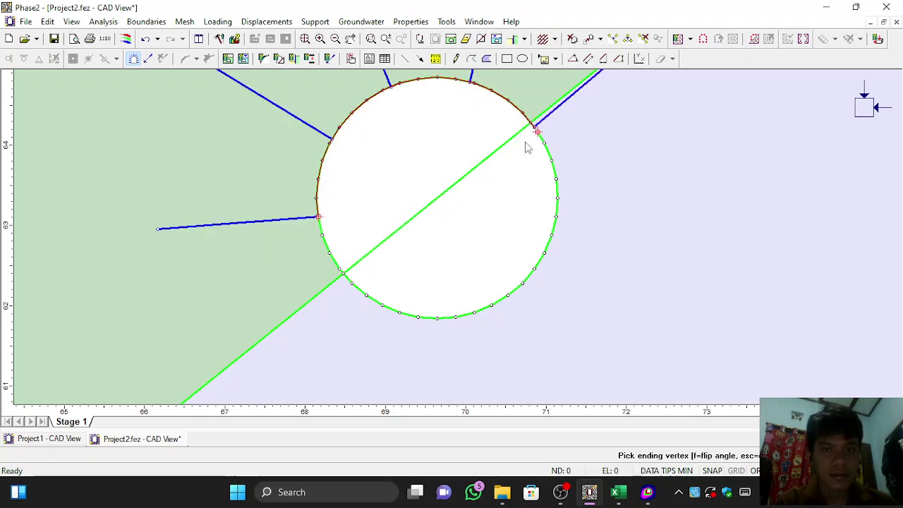
{"action": "left_click", "coordinate": [563, 212]}
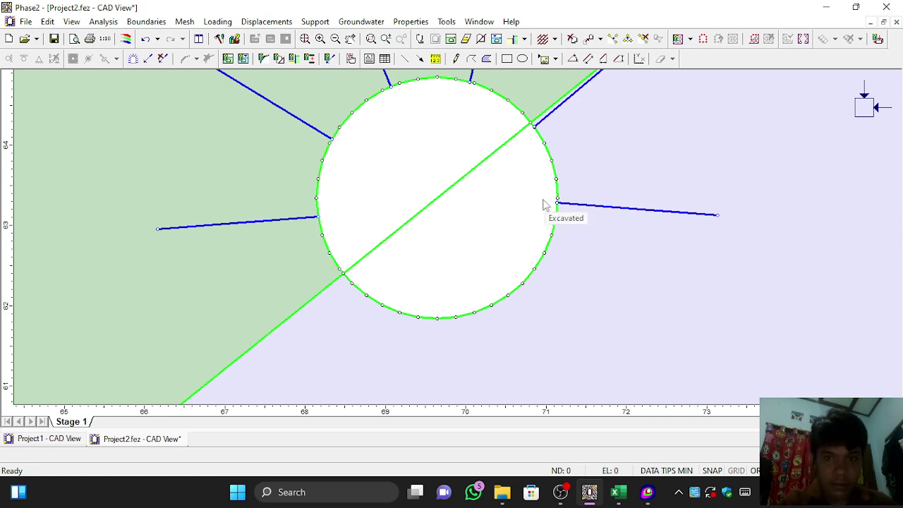
{"action": "right_click", "coordinate": [530, 192]}
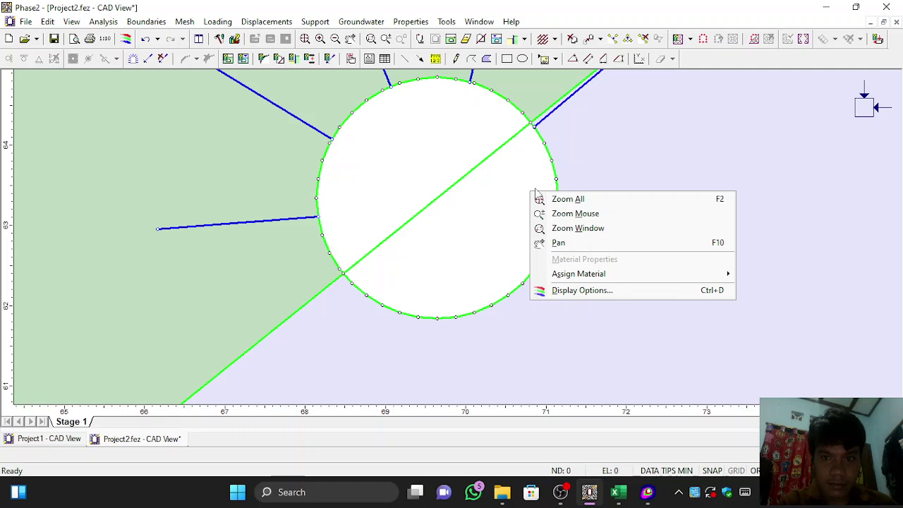
{"action": "left_click", "coordinate": [610, 149]}
{"action": "scroll", "coordinate": [584, 198], "scroll_direction": "down", "scroll_amount": 2}
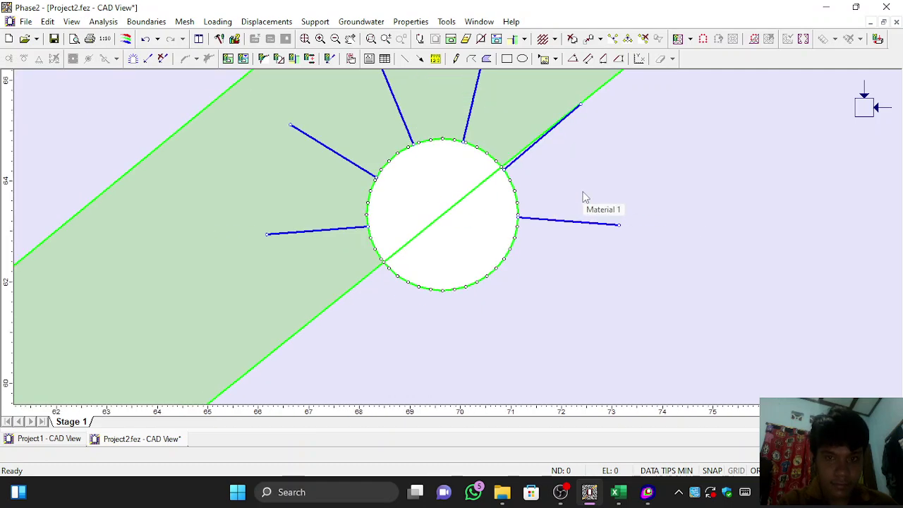
{"action": "scroll", "coordinate": [584, 197], "scroll_direction": "down", "scroll_amount": 2}
{"action": "scroll", "coordinate": [584, 197], "scroll_direction": "down", "scroll_amount": 2}
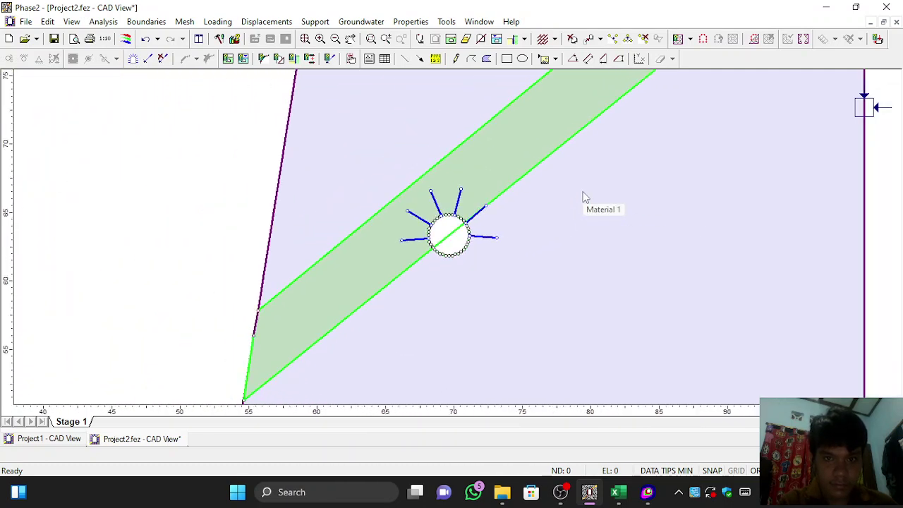
{"action": "scroll", "coordinate": [535, 188], "scroll_direction": "up", "scroll_amount": 1}
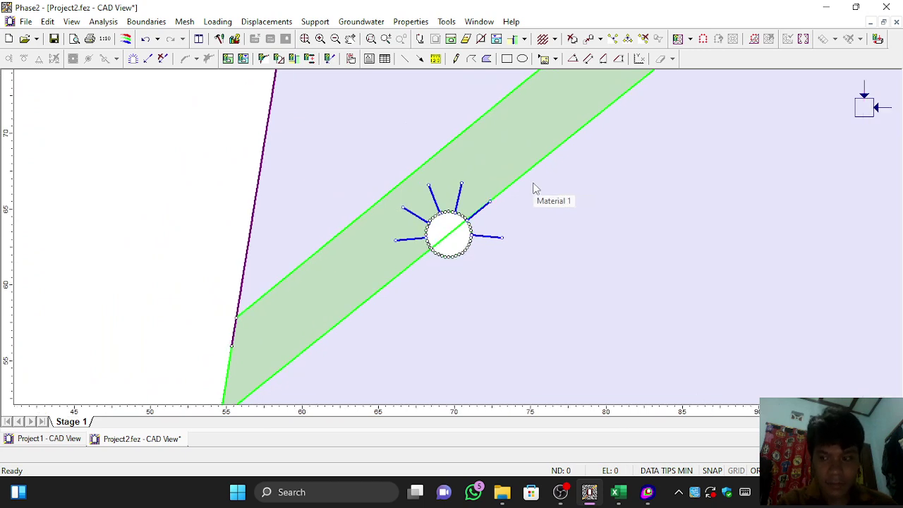
{"action": "left_click", "coordinate": [314, 22]}
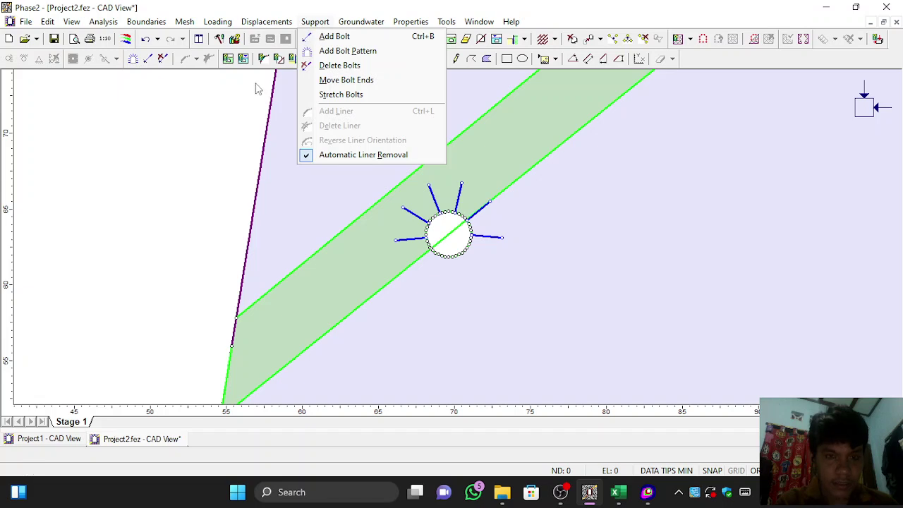
Set up a Uniform mesh of 6 Noded Triangles with approximately 1500 elements, and discretize and mesh the model
{"action": "mouse_move", "coordinate": [191, 24]}
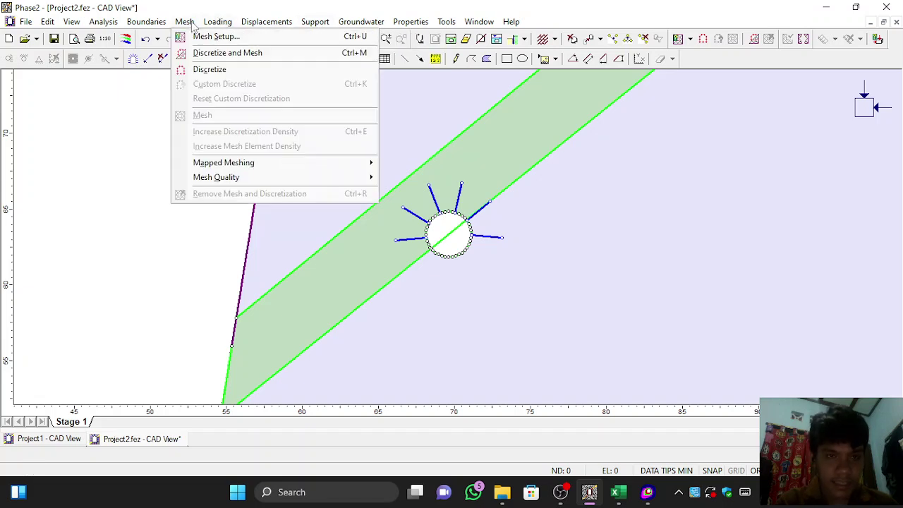
{"action": "left_click", "coordinate": [191, 24]}
{"action": "left_click", "coordinate": [191, 24]}
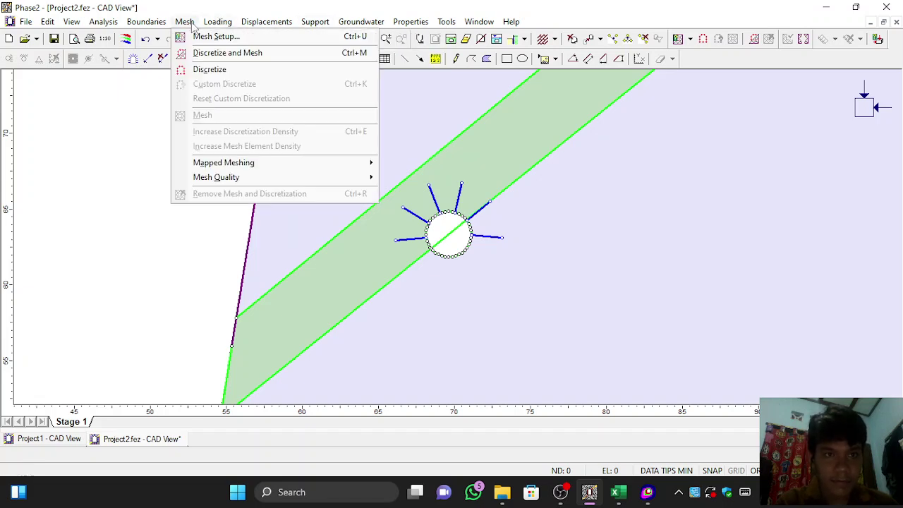
{"action": "left_click", "coordinate": [212, 37]}
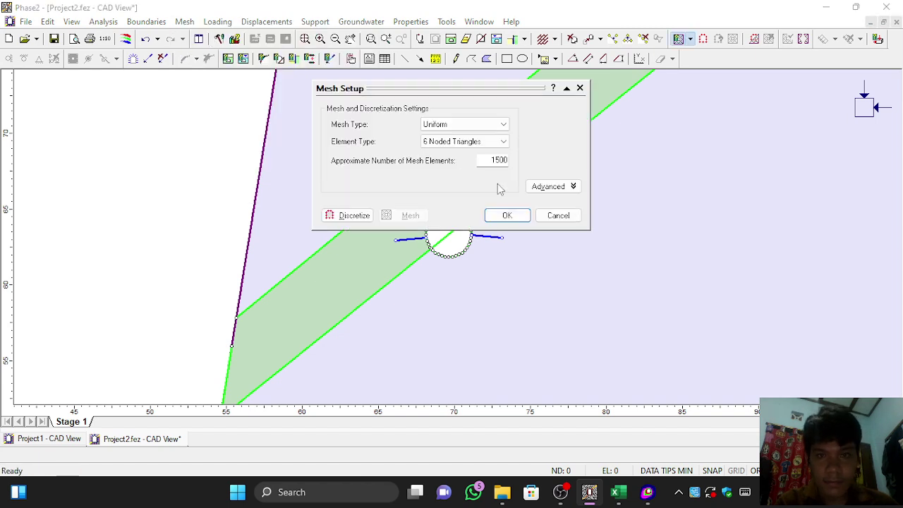
{"action": "left_click", "coordinate": [497, 127]}
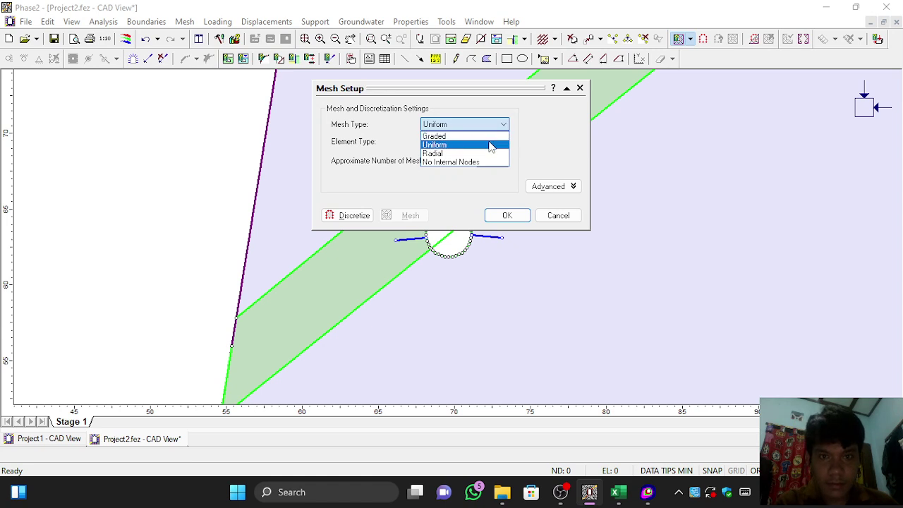
{"action": "left_click", "coordinate": [491, 146]}
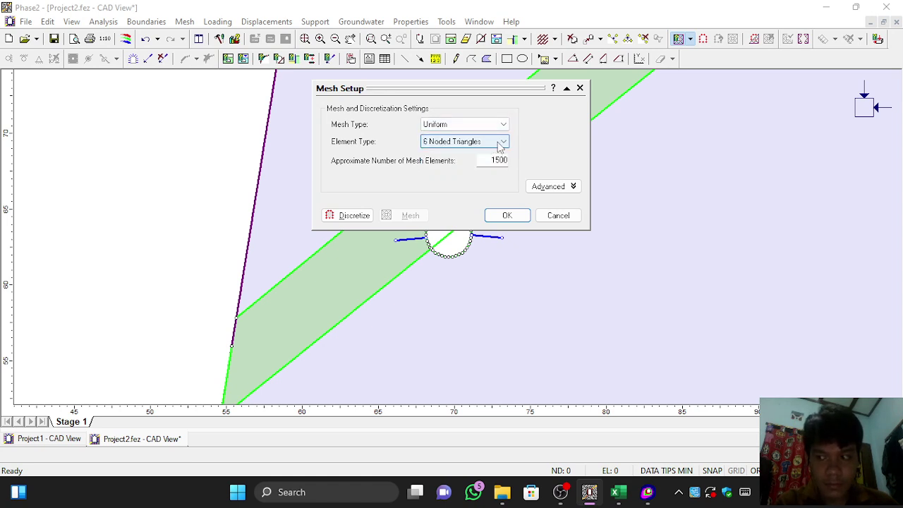
{"action": "left_click", "coordinate": [499, 144]}
{"action": "left_click", "coordinate": [496, 162]}
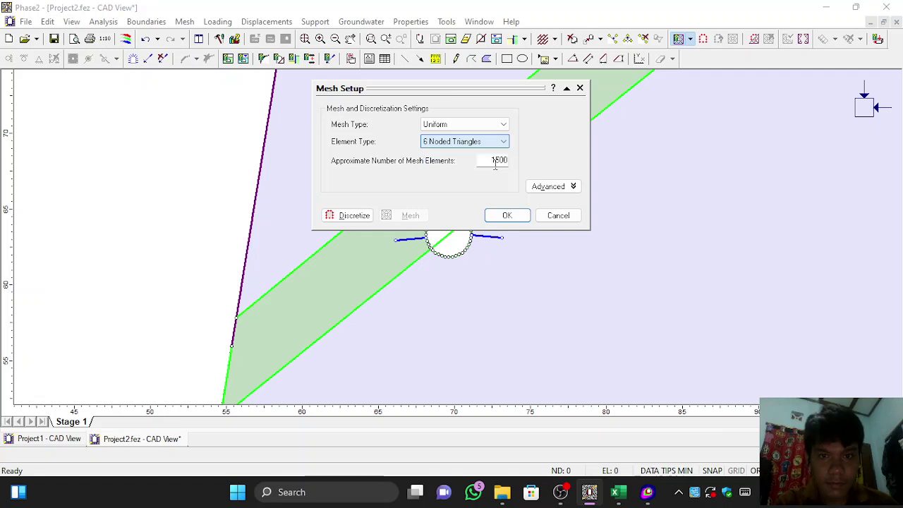
{"action": "left_click", "coordinate": [516, 218]}
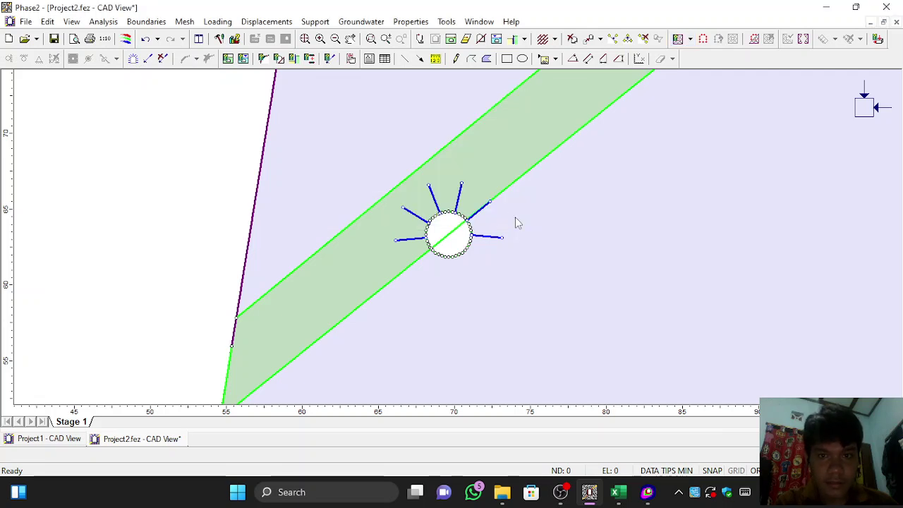
{"action": "left_click", "coordinate": [185, 22]}
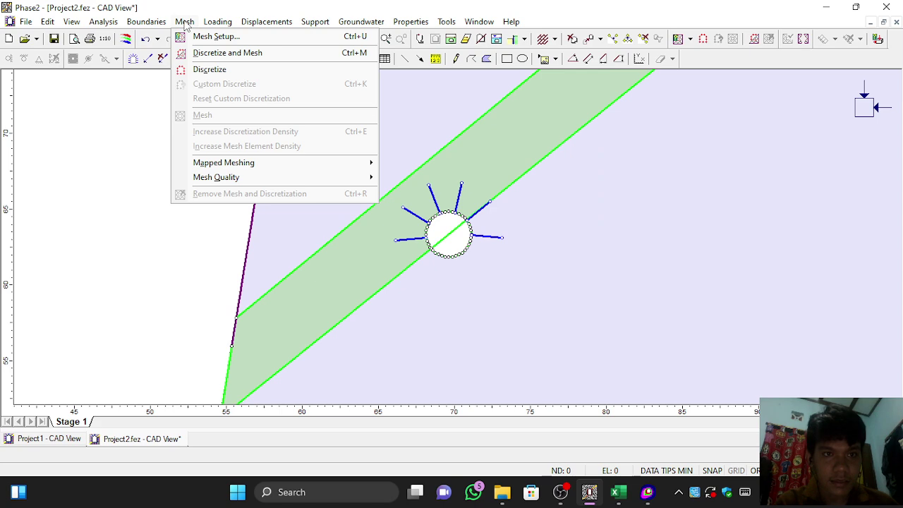
{"action": "left_click", "coordinate": [221, 54]}
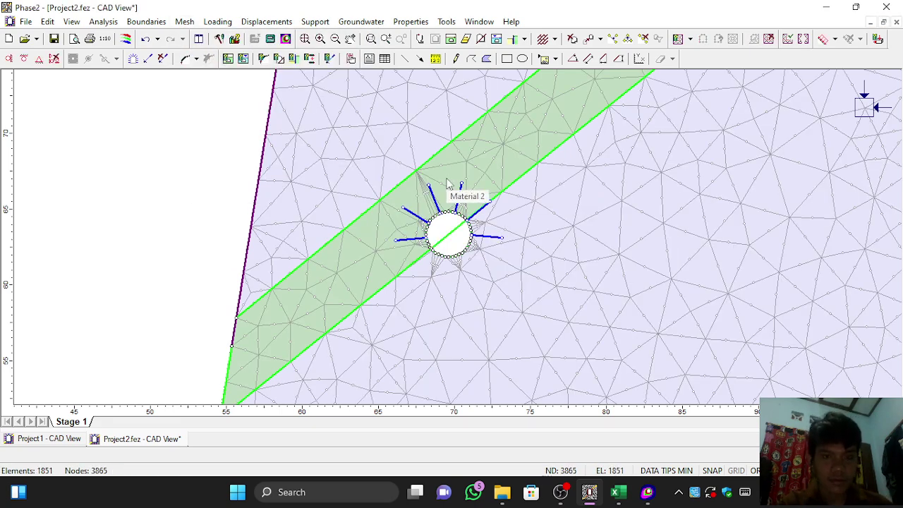
Add a non-composite Liner 1 around the tunnel's upper half, from the left wall's midheight over the crown to the right wall, leaving the material boundary unselected
{"action": "scroll", "coordinate": [446, 182], "scroll_direction": "down", "scroll_amount": 3}
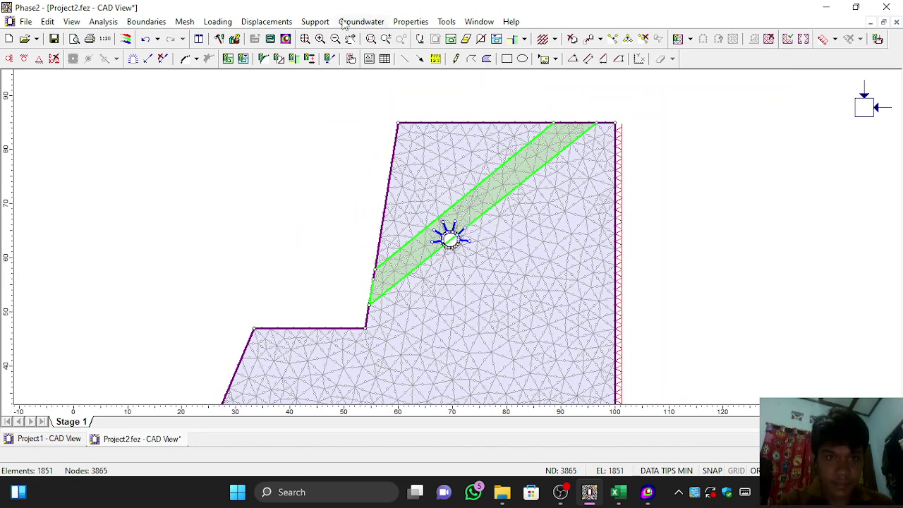
{"action": "left_click", "coordinate": [315, 21]}
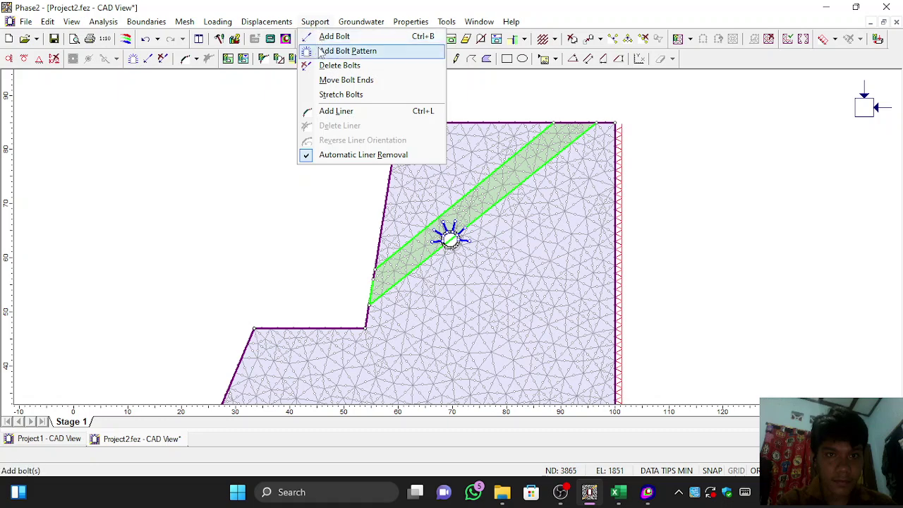
{"action": "left_click", "coordinate": [325, 110]}
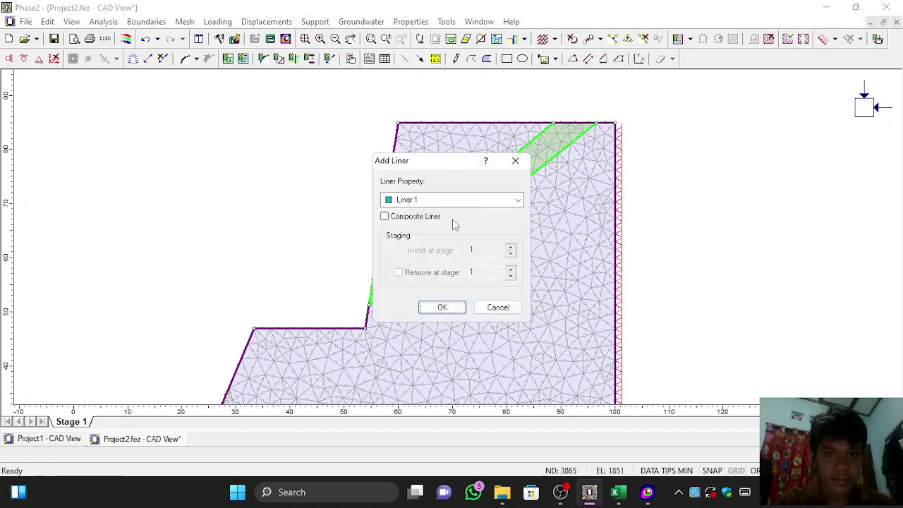
{"action": "left_click", "coordinate": [451, 307]}
{"action": "scroll", "coordinate": [452, 238], "scroll_direction": "up", "scroll_amount": 10}
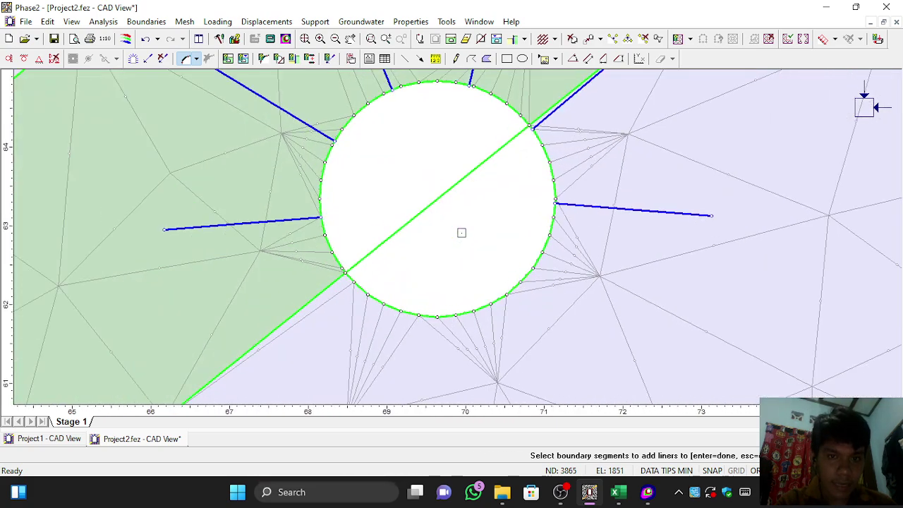
{"action": "scroll", "coordinate": [353, 167], "scroll_direction": "up", "scroll_amount": 3}
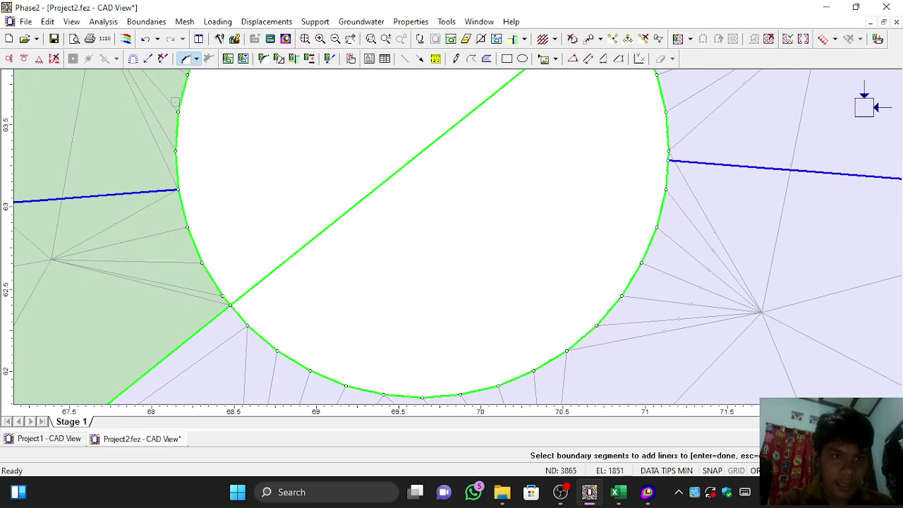
{"action": "scroll", "coordinate": [349, 205], "scroll_direction": "down", "scroll_amount": 3}
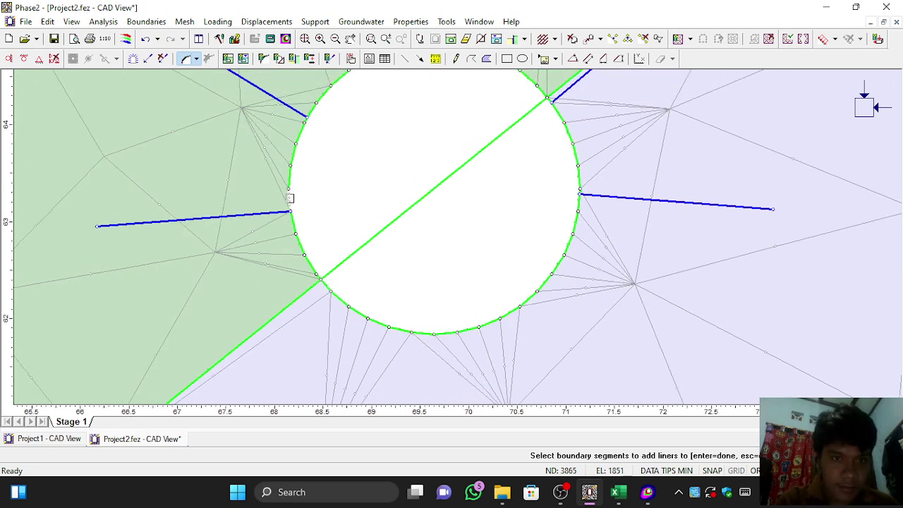
{"action": "left_click", "coordinate": [296, 141]}
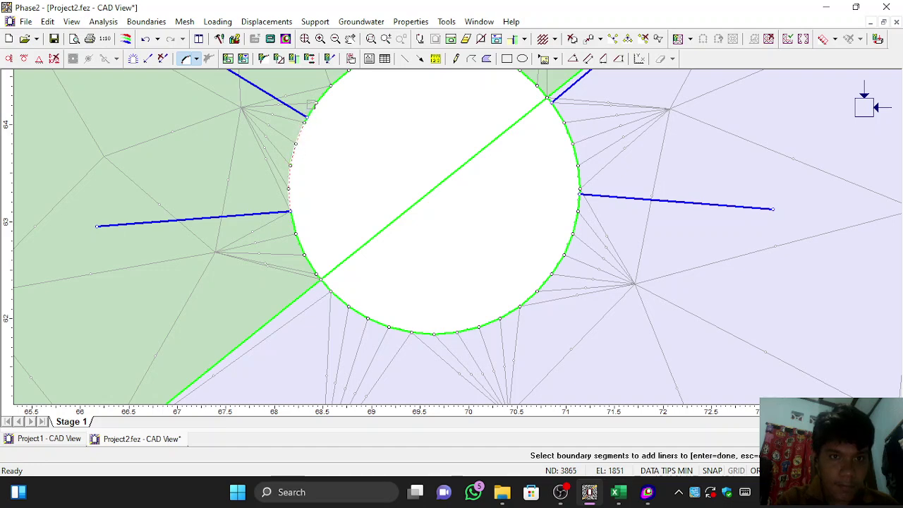
{"action": "key", "text": "F4"}
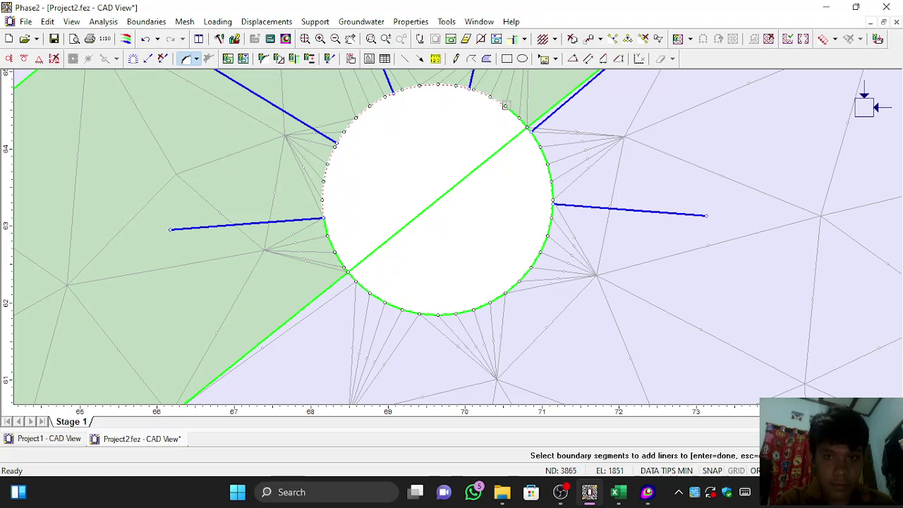
{"action": "left_click", "coordinate": [524, 127]}
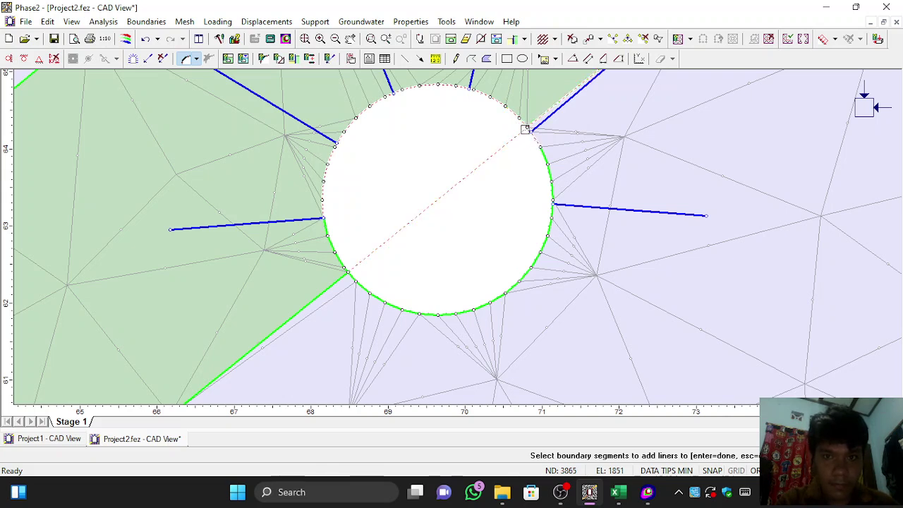
{"action": "left_click", "coordinate": [524, 129]}
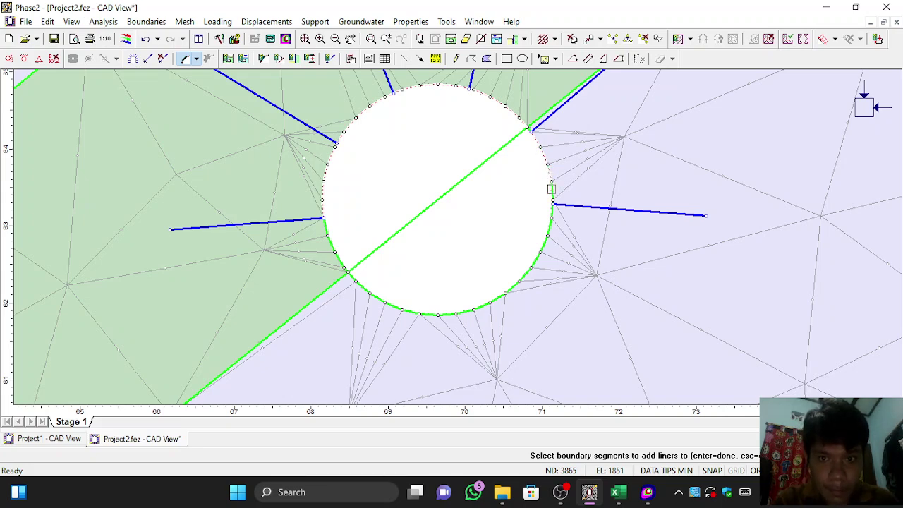
{"action": "scroll", "coordinate": [517, 191], "scroll_direction": "down", "scroll_amount": 1}
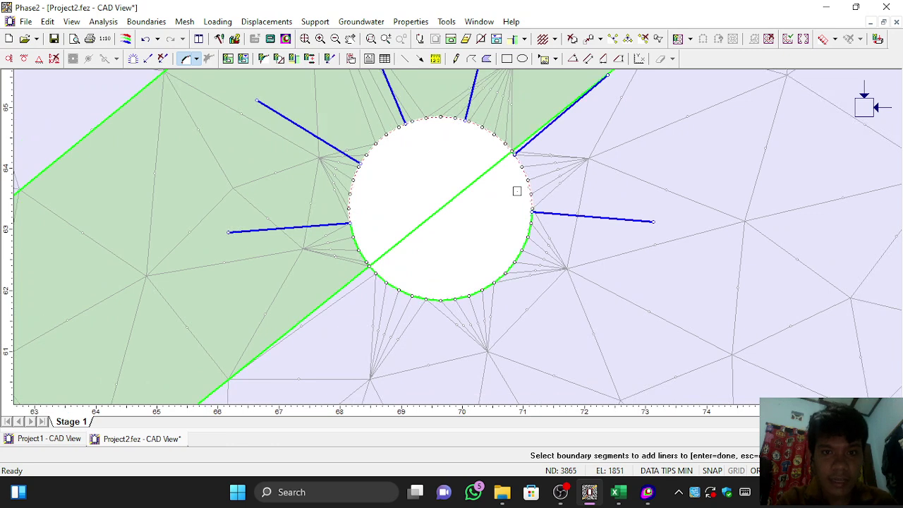
{"action": "right_click", "coordinate": [517, 191]}
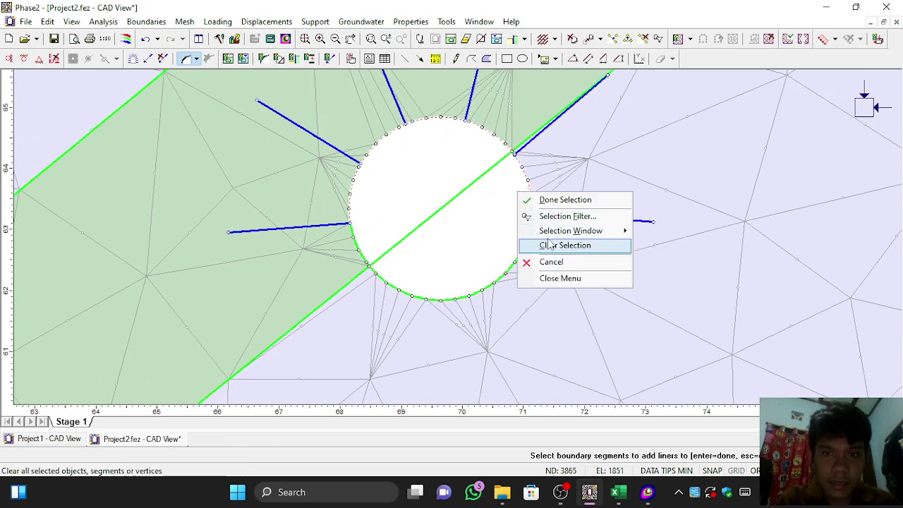
{"action": "left_click", "coordinate": [557, 203]}
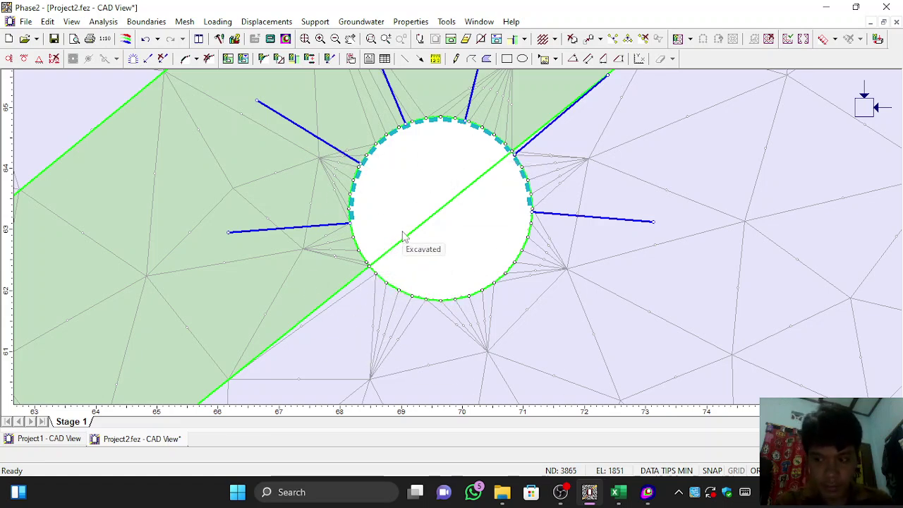
Check the stress analysis and strength reduction options in the project settings and accept them
{"action": "left_click", "coordinate": [98, 22]}
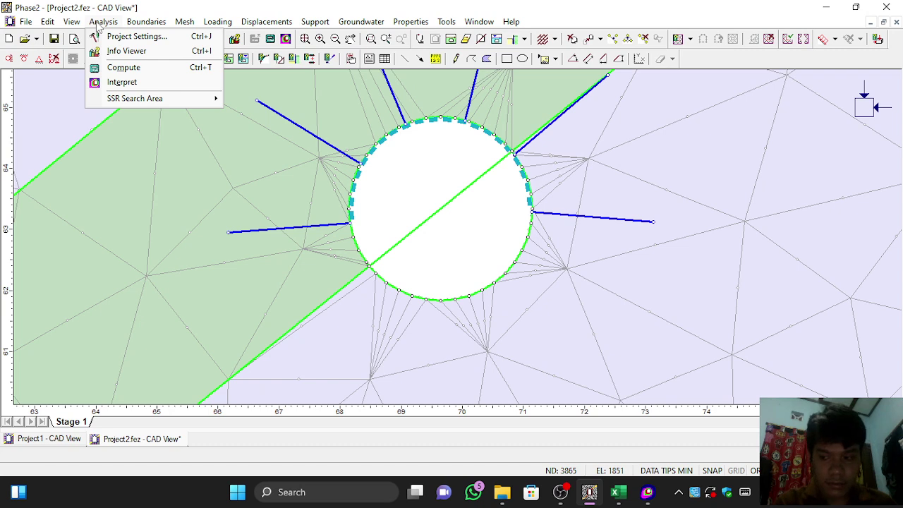
{"action": "left_click", "coordinate": [125, 39]}
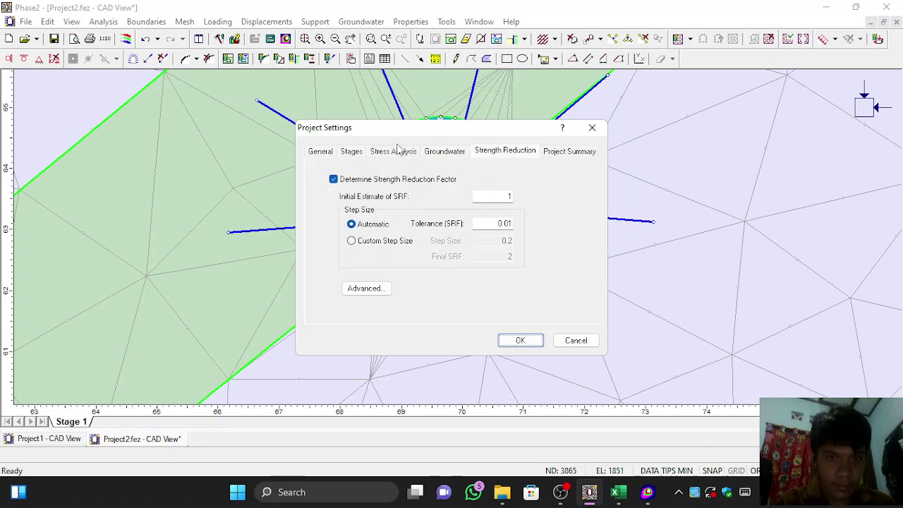
{"action": "left_click", "coordinate": [399, 150]}
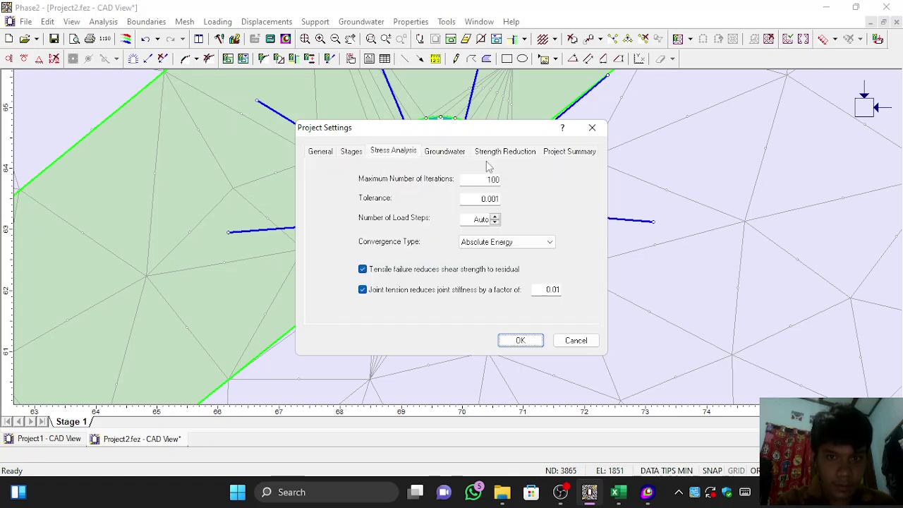
{"action": "left_click", "coordinate": [501, 155]}
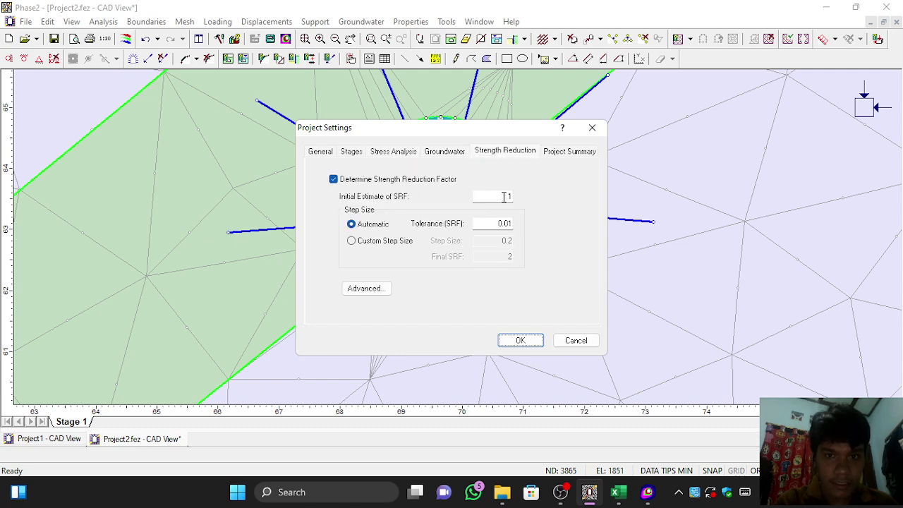
{"action": "left_click", "coordinate": [520, 341]}
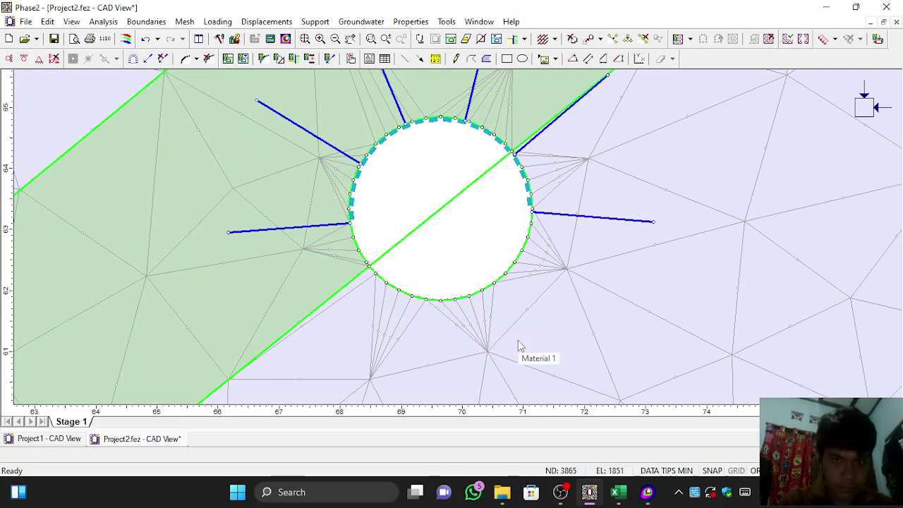
{"action": "key", "text": "F4"}
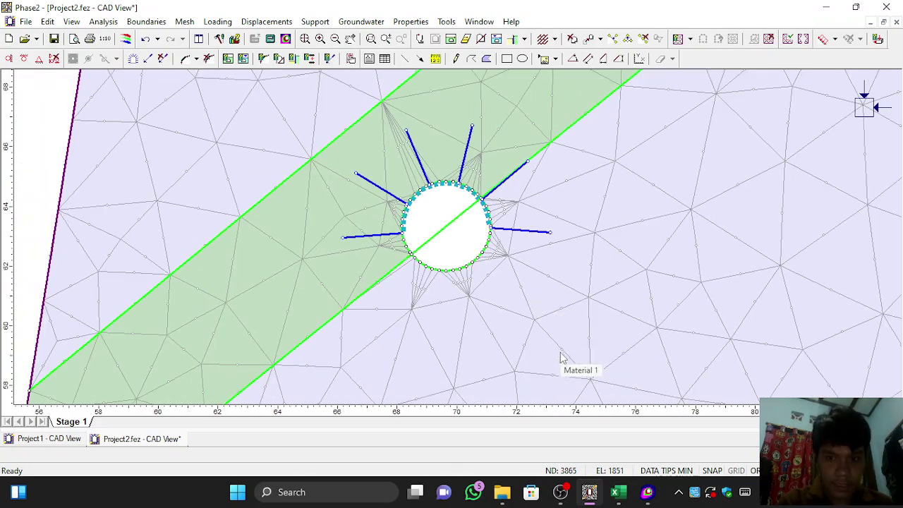
{"action": "left_click", "coordinate": [647, 493]}
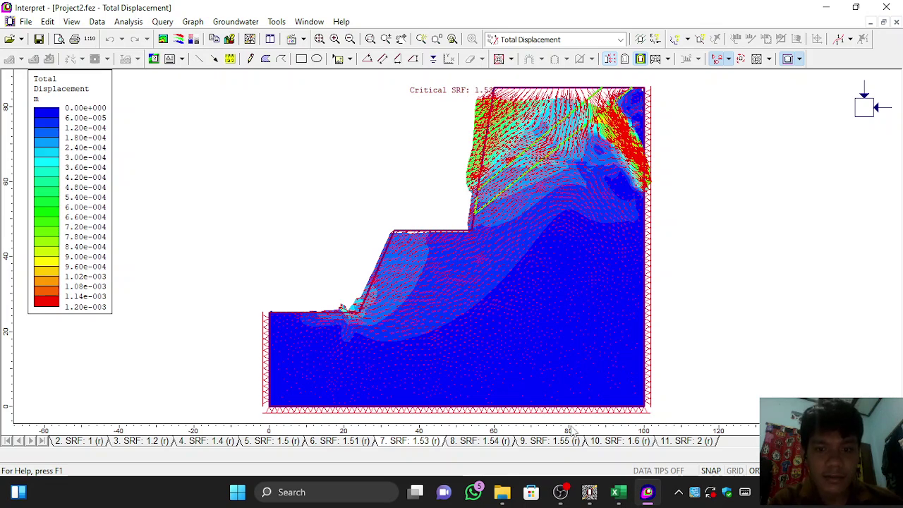
{"action": "mouse_move", "coordinate": [589, 494]}
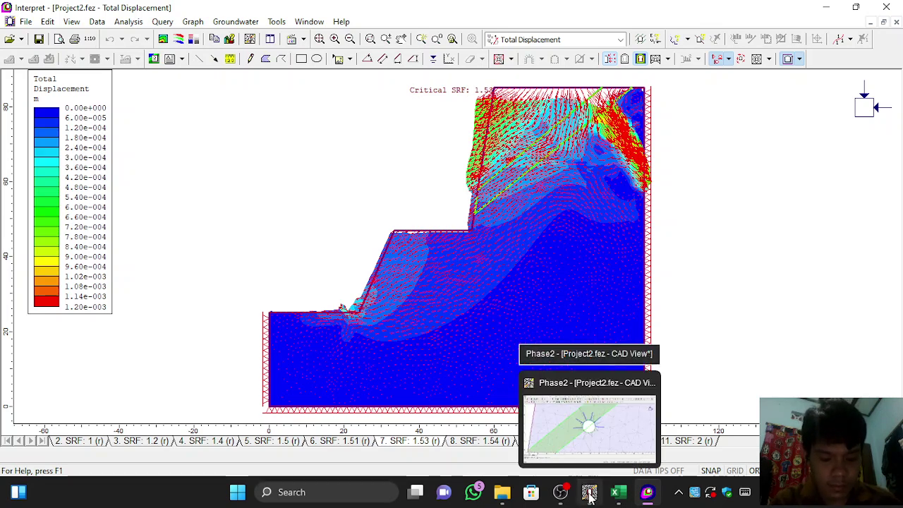
{"action": "left_click", "coordinate": [590, 494]}
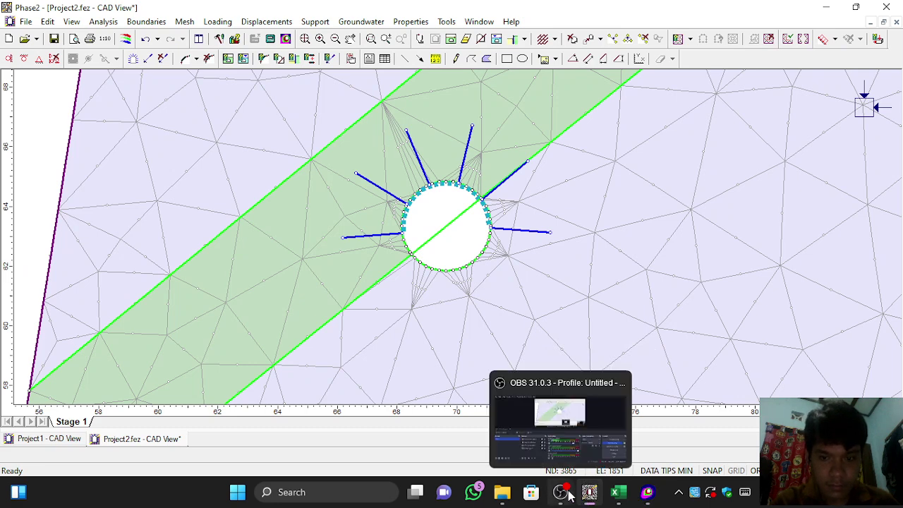
{"action": "left_click", "coordinate": [560, 492]}
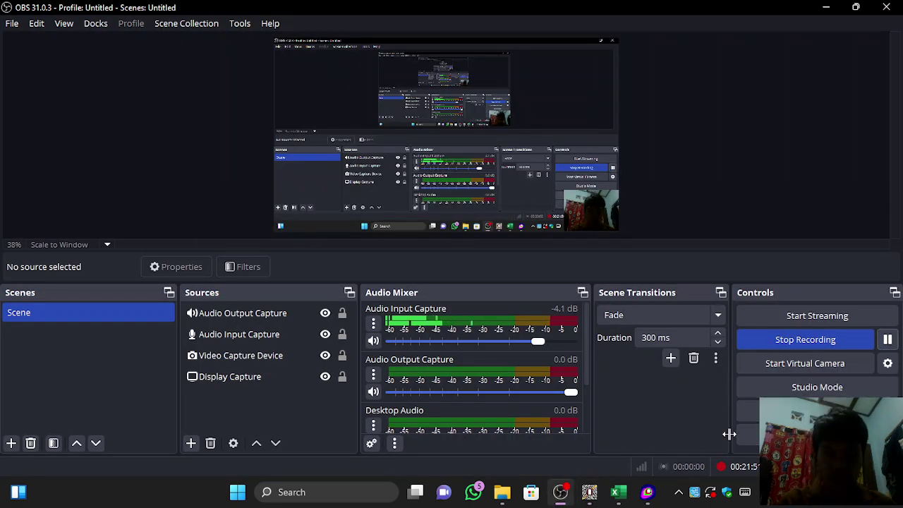
{"action": "left_click", "coordinate": [591, 494]}
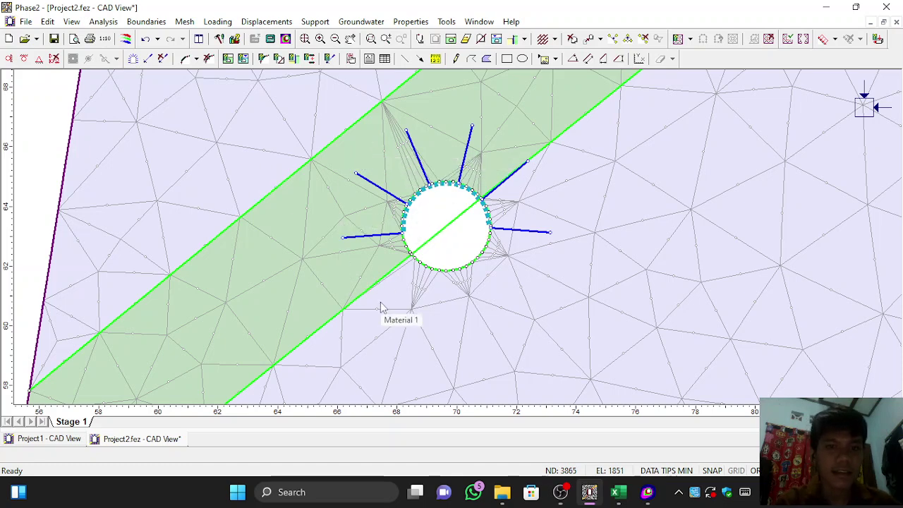
Compute the bolt- and liner-supported model, saving the changes to Project2.fez and closing the machine authorization dialog without a code
{"action": "left_click", "coordinate": [109, 22]}
{"action": "left_click", "coordinate": [136, 68]}
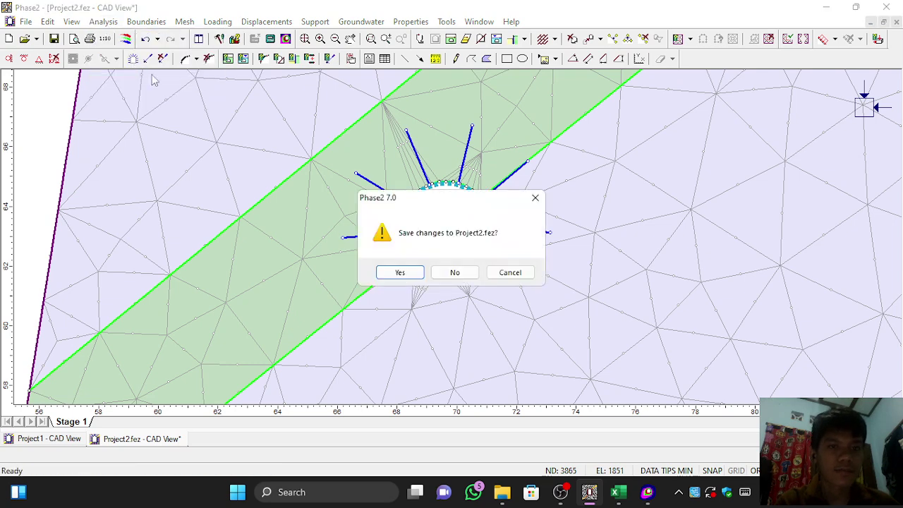
{"action": "left_click", "coordinate": [414, 274]}
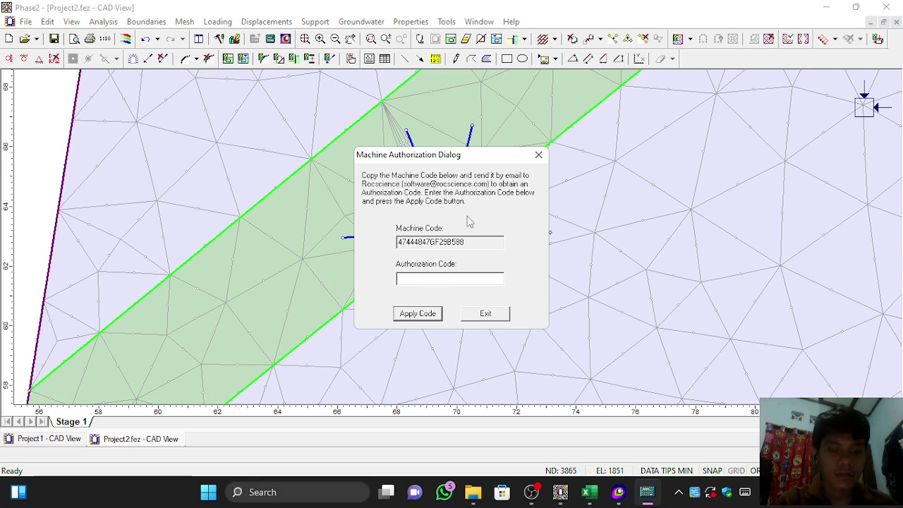
{"action": "left_click", "coordinate": [538, 155]}
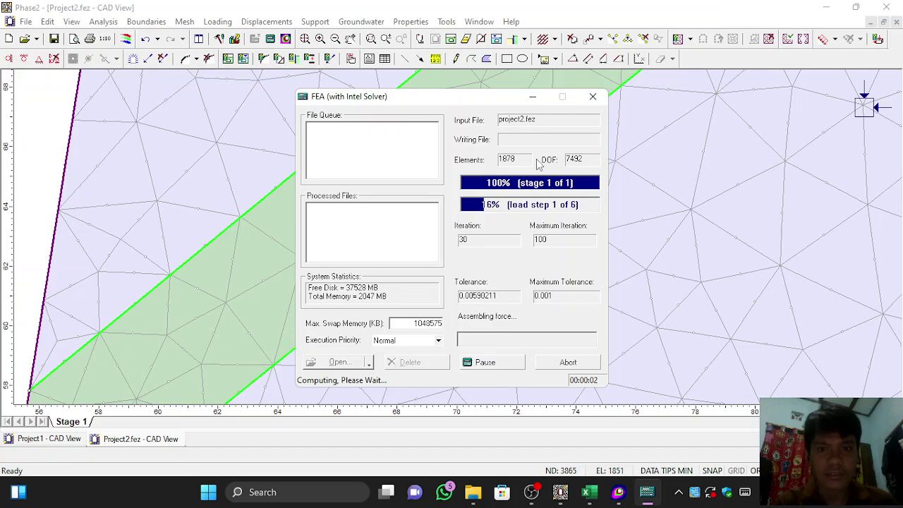
{"action": "left_click", "coordinate": [541, 494]}
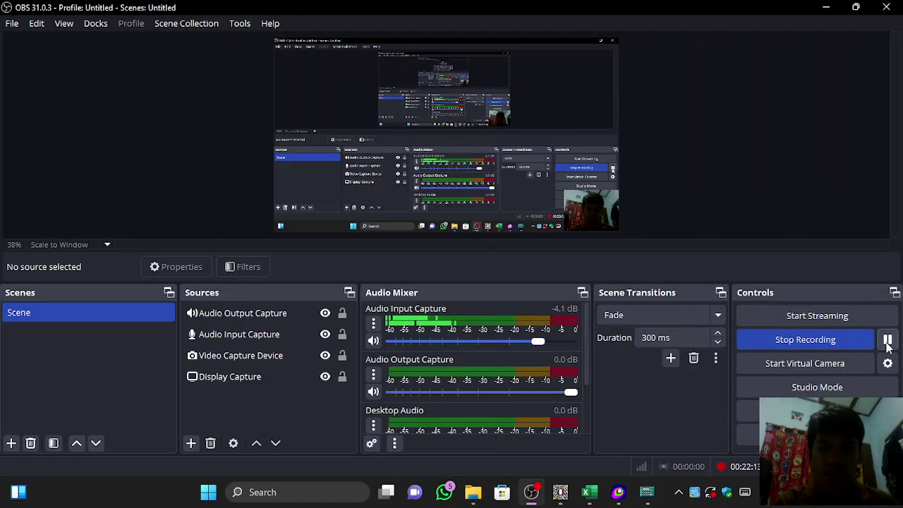
Return to the Phase2 model, open its computed results in Interpret and display the Total Displacement contours
{"action": "left_click", "coordinate": [590, 498]}
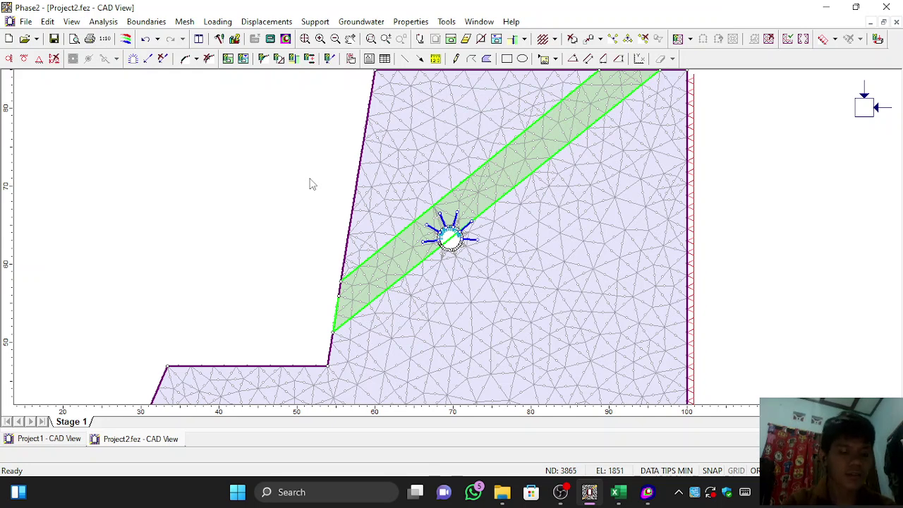
{"action": "left_click", "coordinate": [103, 22]}
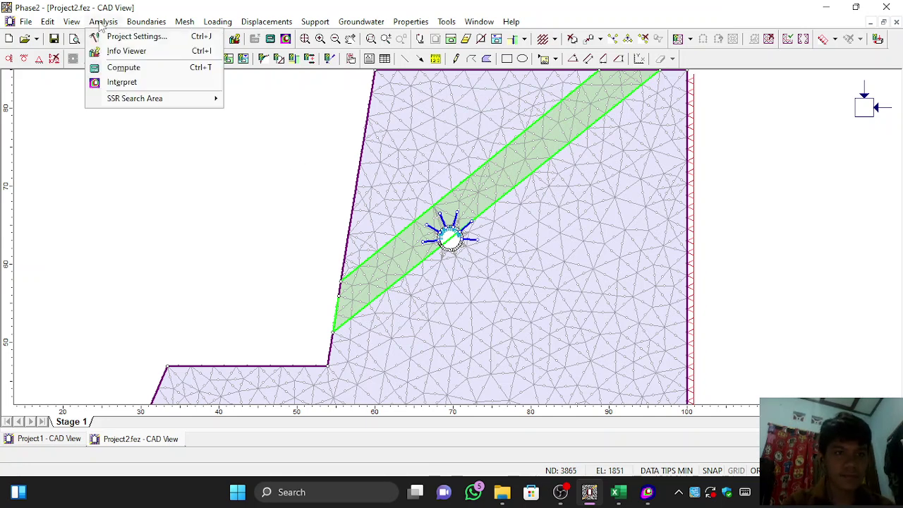
{"action": "left_click", "coordinate": [121, 83]}
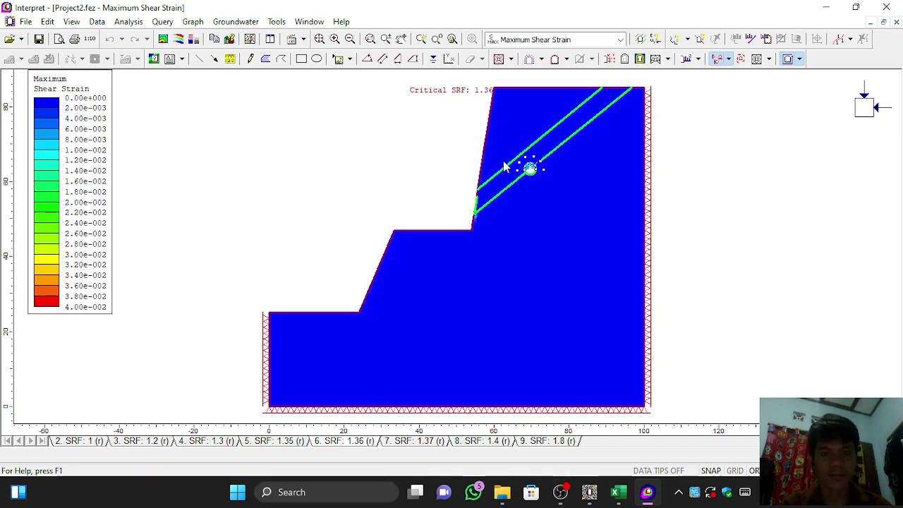
{"action": "left_click", "coordinate": [620, 39]}
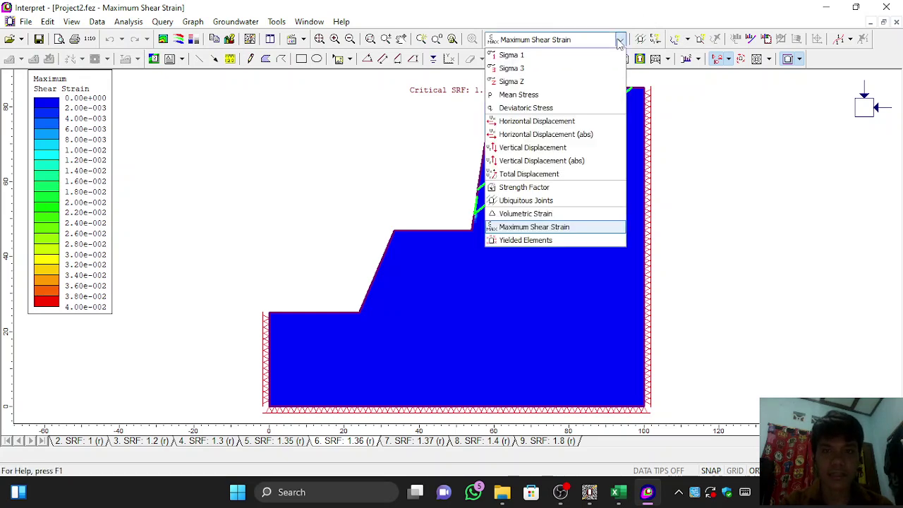
{"action": "left_click", "coordinate": [561, 174]}
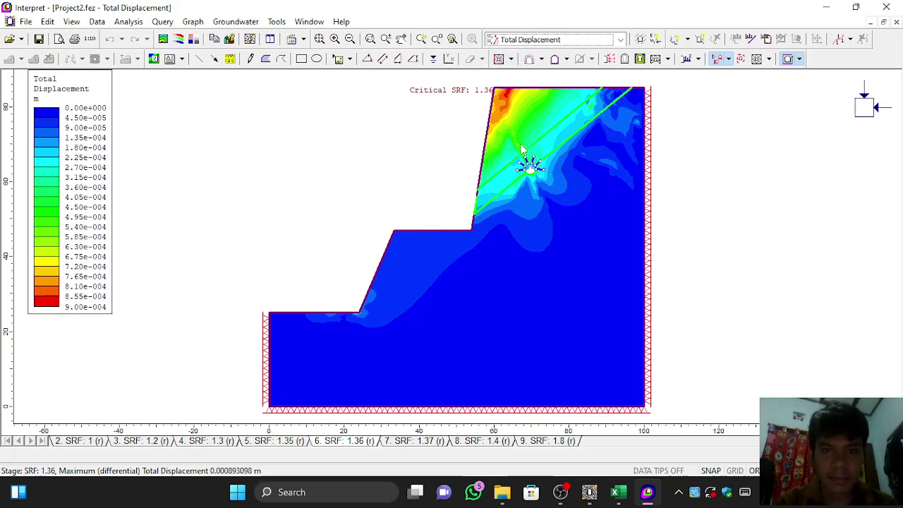
{"action": "mouse_move", "coordinate": [650, 502]}
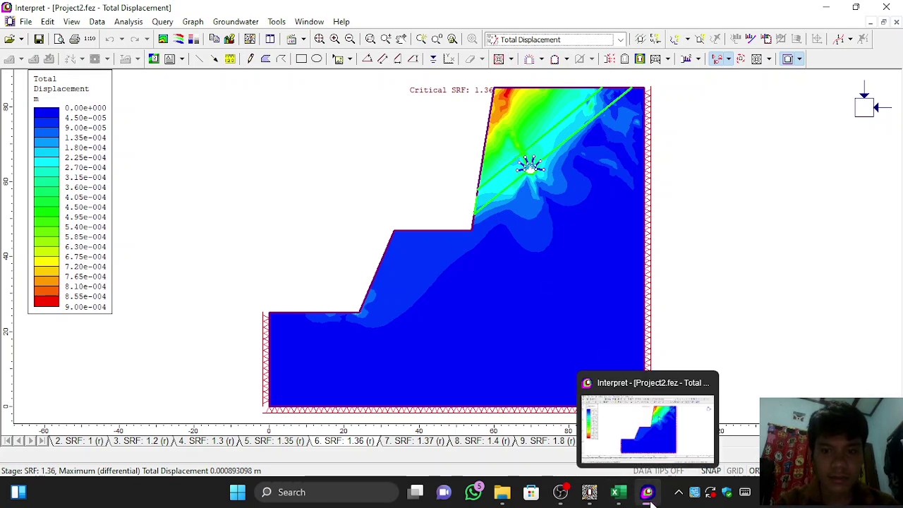
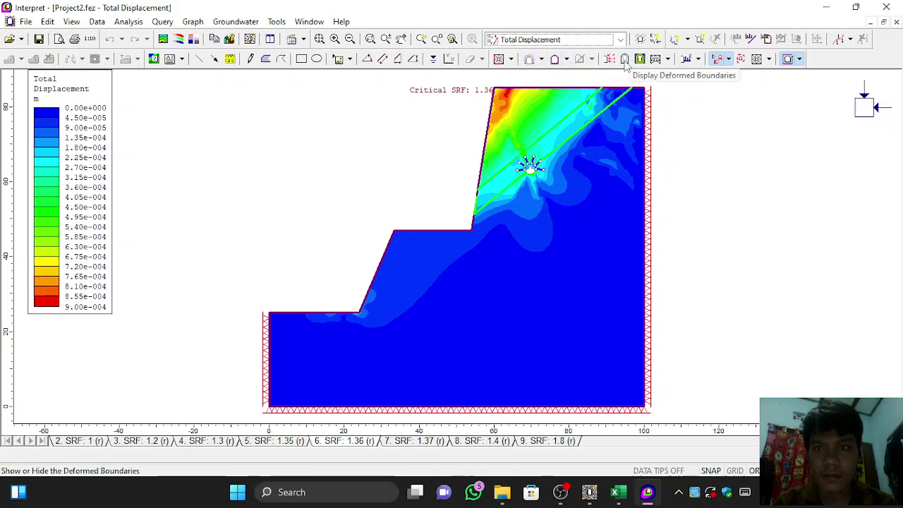
Display the deformed contours and the deformation vectors on the supported slope's Total Displacement plot
{"action": "left_click", "coordinate": [641, 61]}
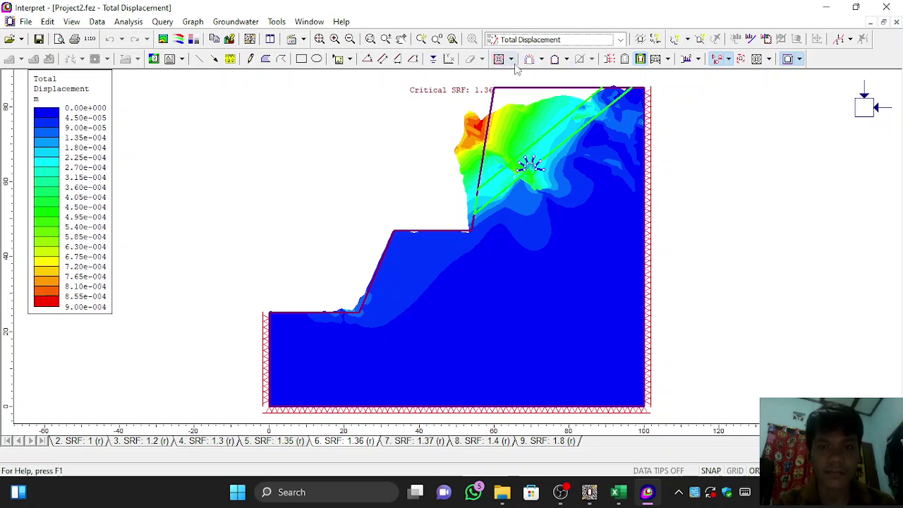
{"action": "left_click", "coordinate": [611, 62]}
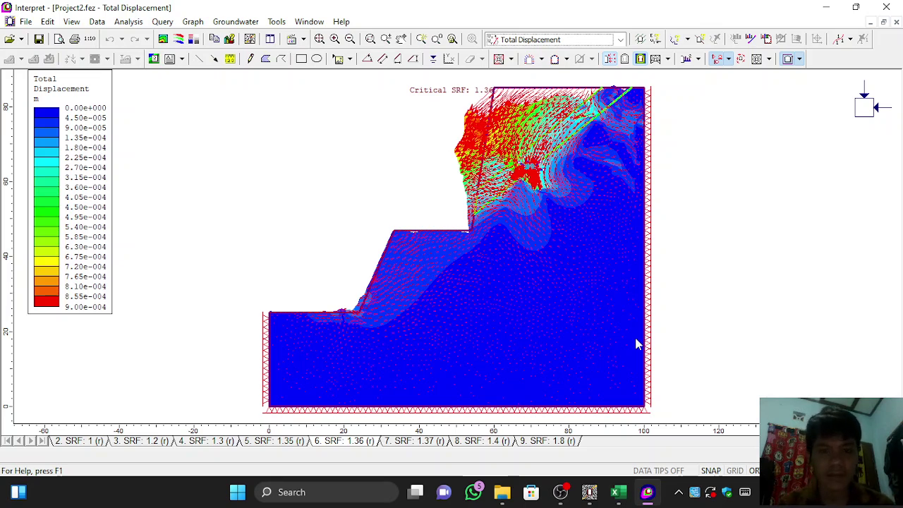
Check the three analysis conditions and material data in the Excel workbook Soal FEM.xlsx, and return to the Interpret results
{"action": "left_click", "coordinate": [618, 491]}
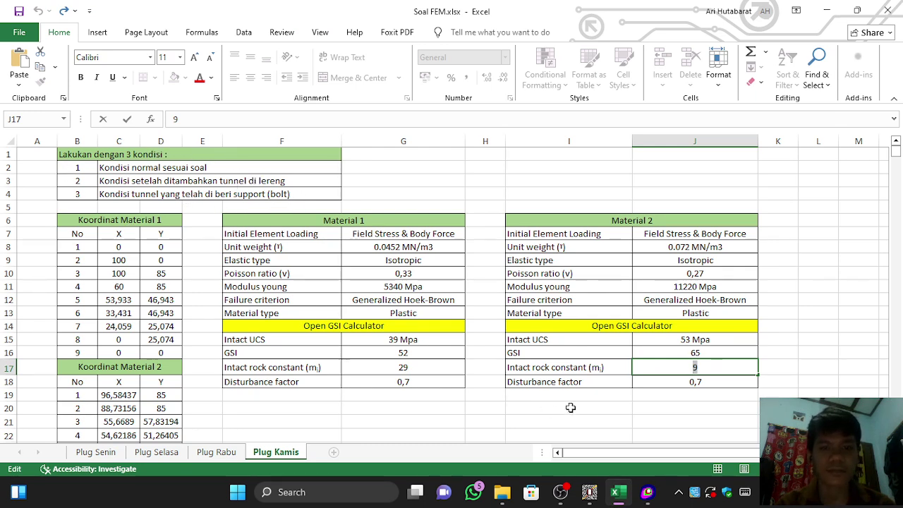
{"action": "left_click", "coordinate": [647, 497]}
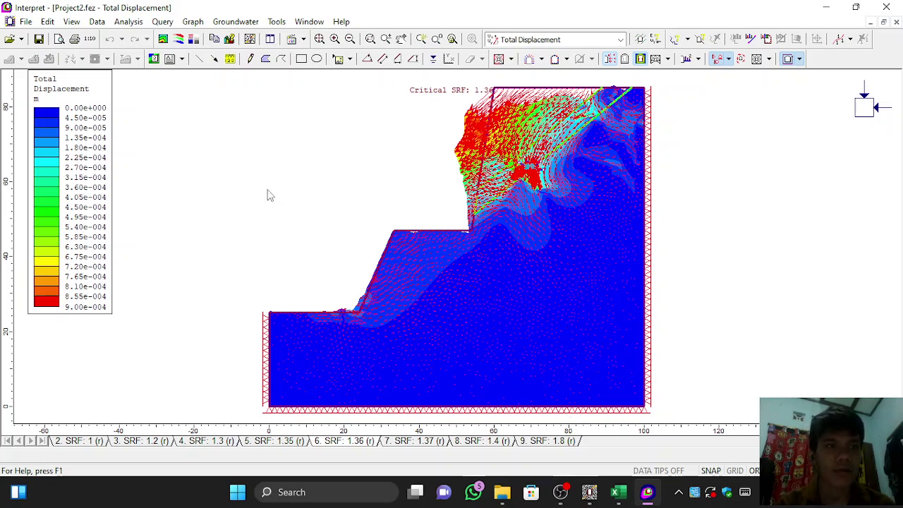
{"action": "mouse_move", "coordinate": [569, 498]}
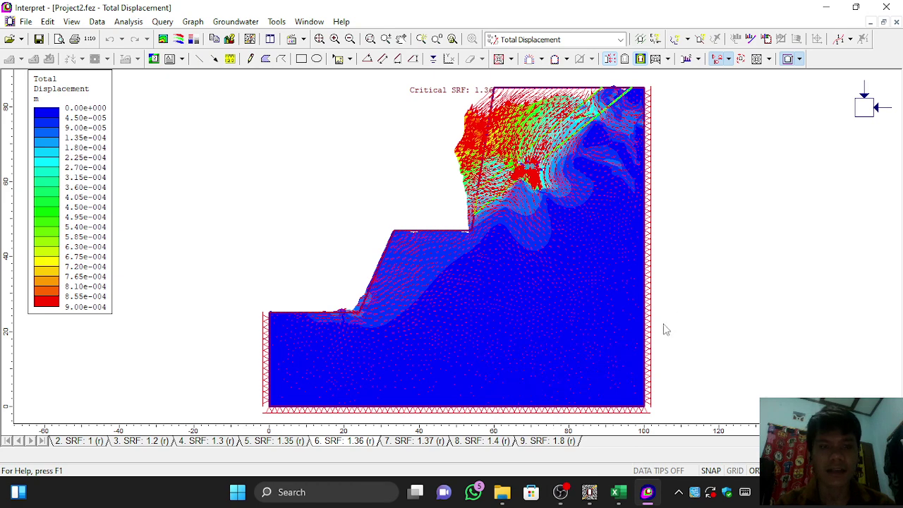
{"action": "left_click", "coordinate": [564, 492]}
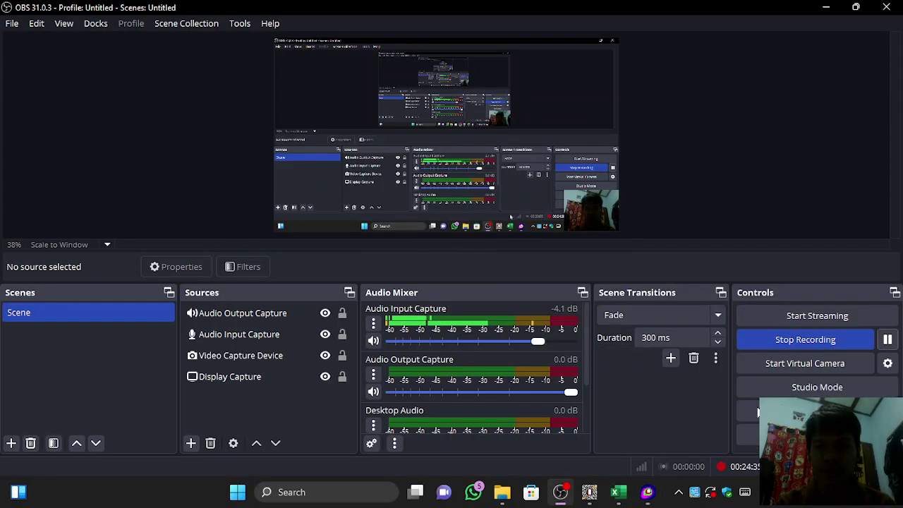